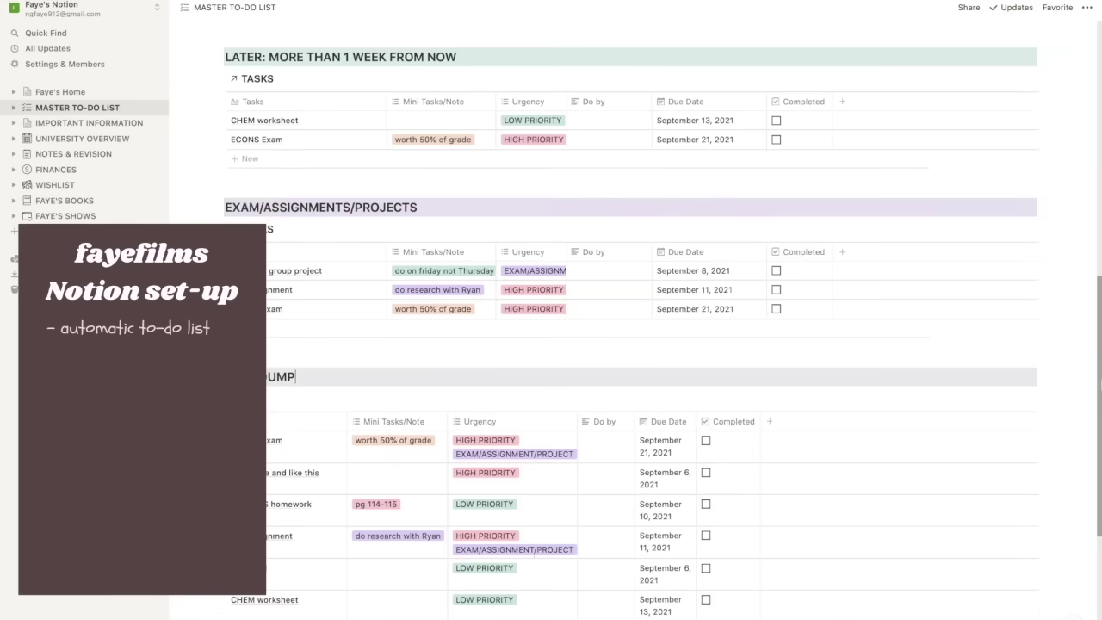
# - Look through the master to-do list, university overview, notes and revision, chapter notes template and finances pages
pyautogui.scroll(-3, 1048, 360)
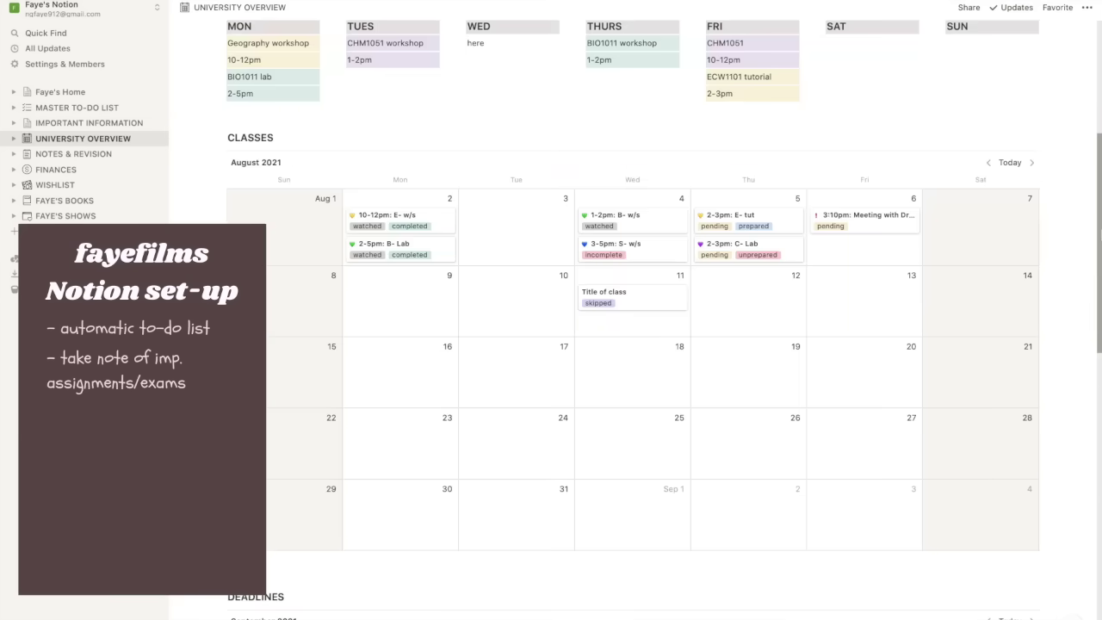
pyautogui.scroll(-1, 632, 344)
pyautogui.scroll(-5, 633, 344)
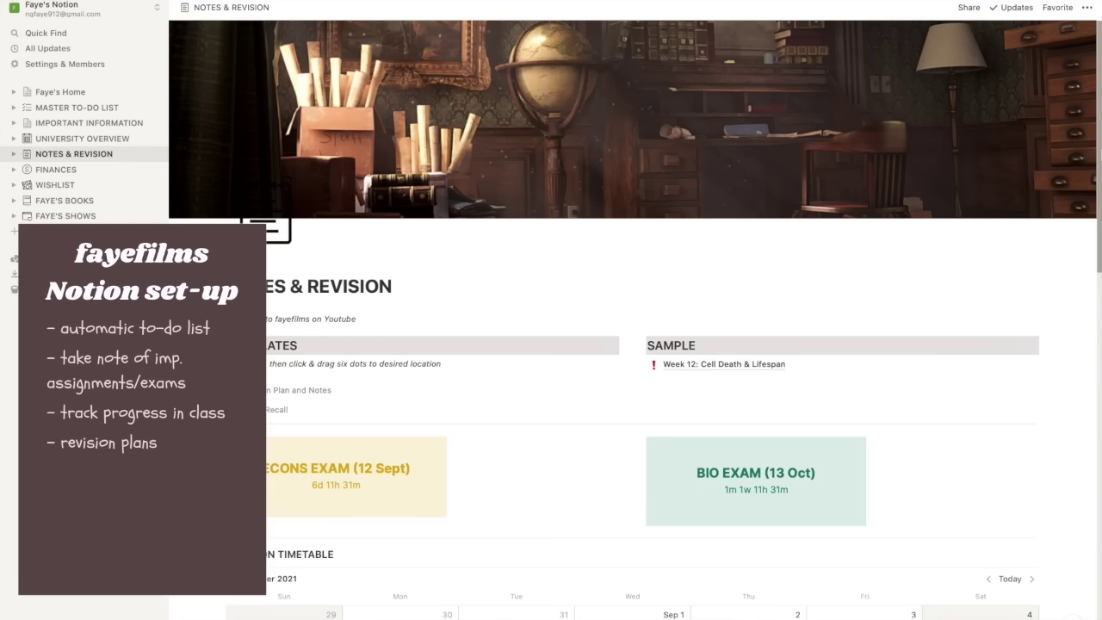
pyautogui.scroll(-1, 633, 345)
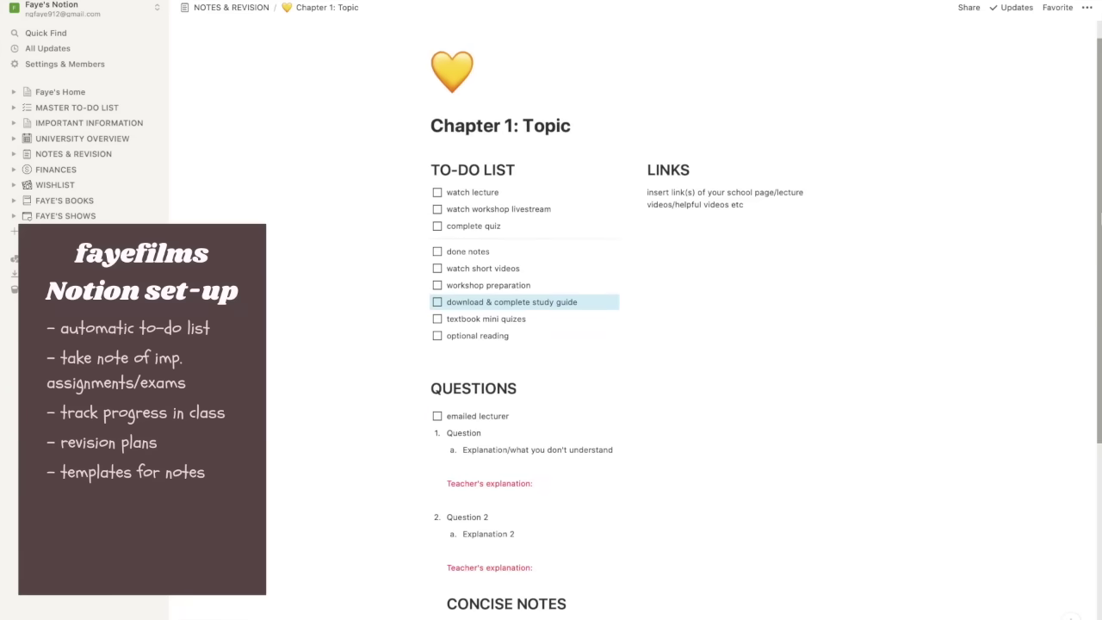
pyautogui.scroll(-3, 632, 345)
pyautogui.scroll(-2, 632, 345)
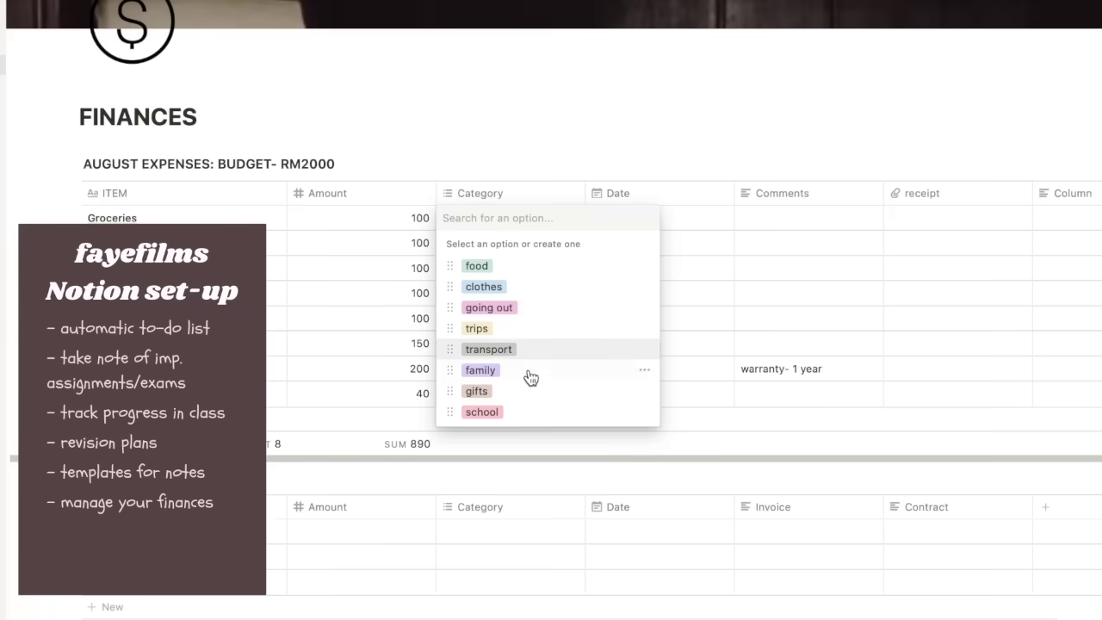
pyautogui.scroll(-1, 664, 335)
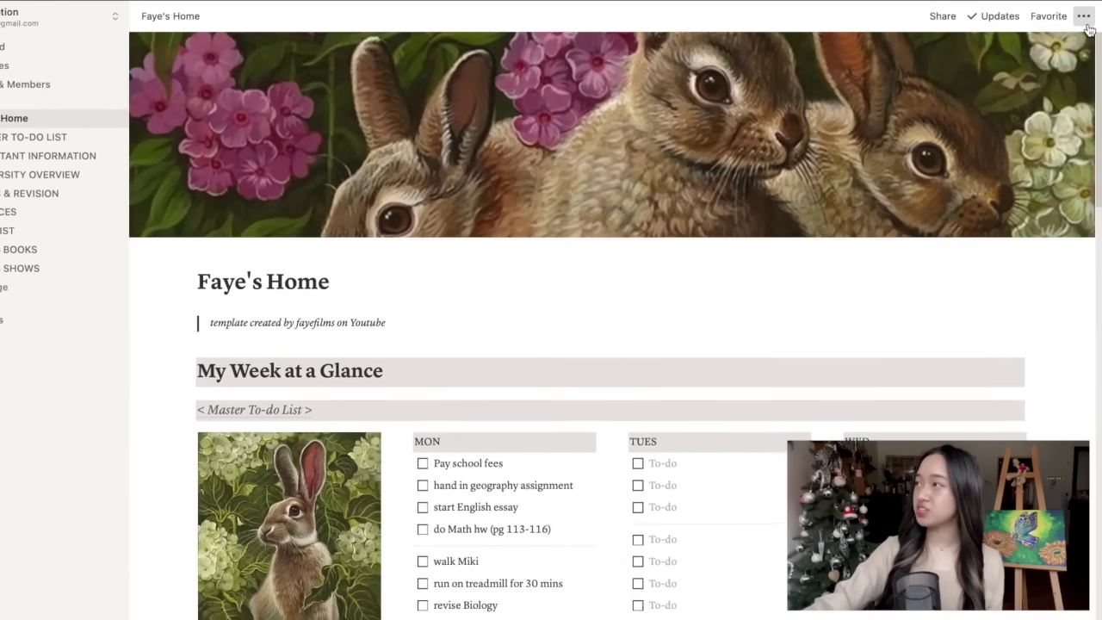
# - Try switching the home page's Full width and Small text style options
pyautogui.click(1085, 18)
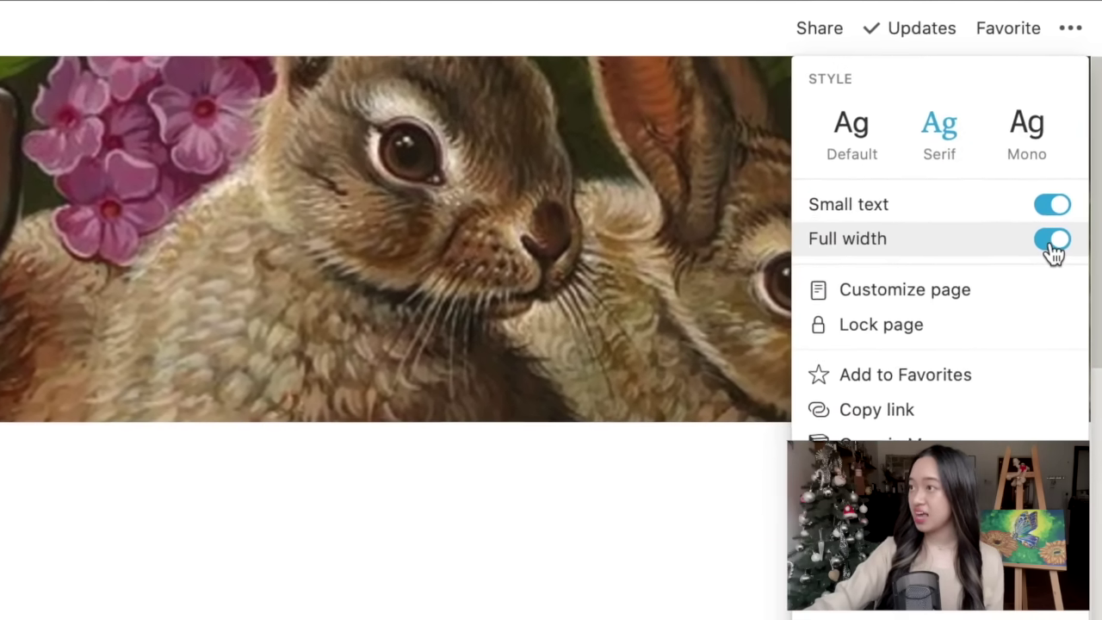
pyautogui.click(1052, 242)
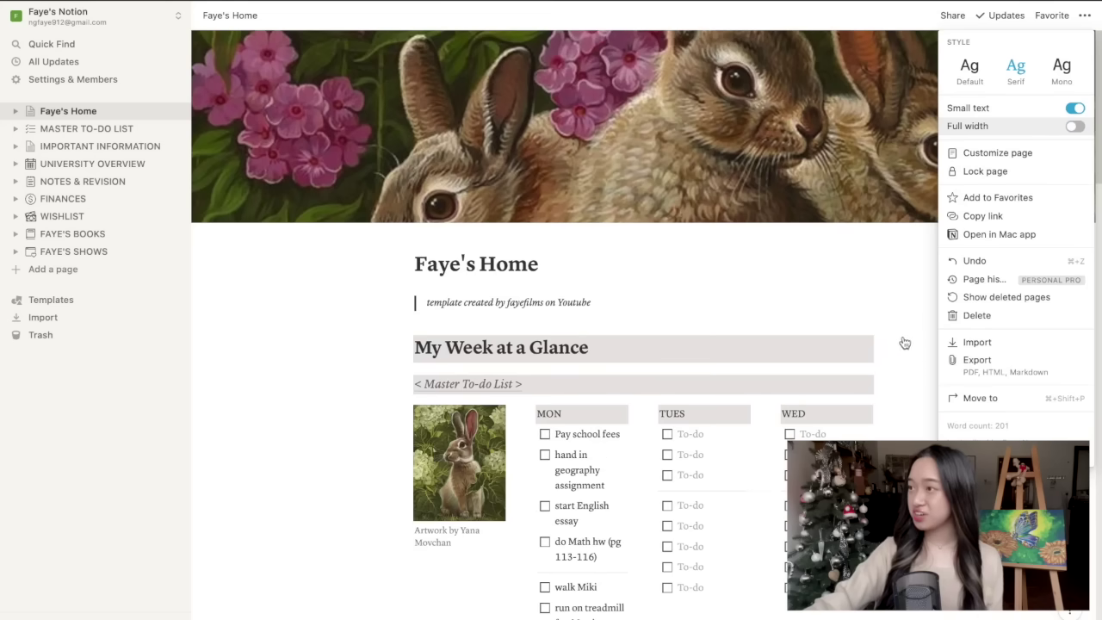
pyautogui.click(1074, 107)
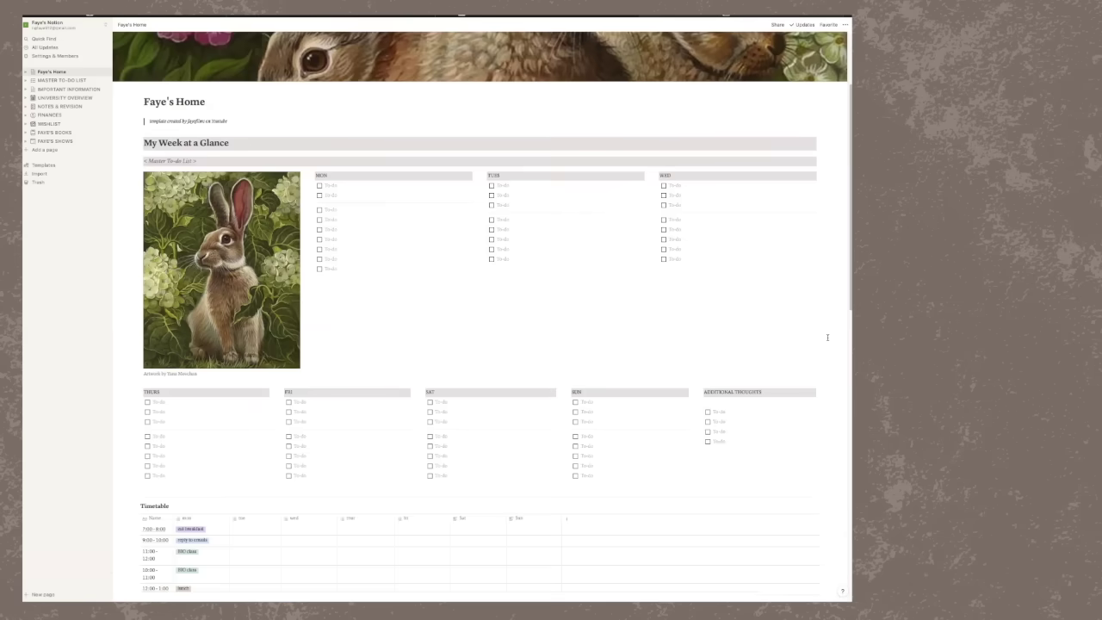
# - Examine the home page from the weekly overview through the timetable to the links, playlist, weather and calendar sections
pyautogui.hotkey('ctrl', '+')
pyautogui.hotkey('ctrl', '-')
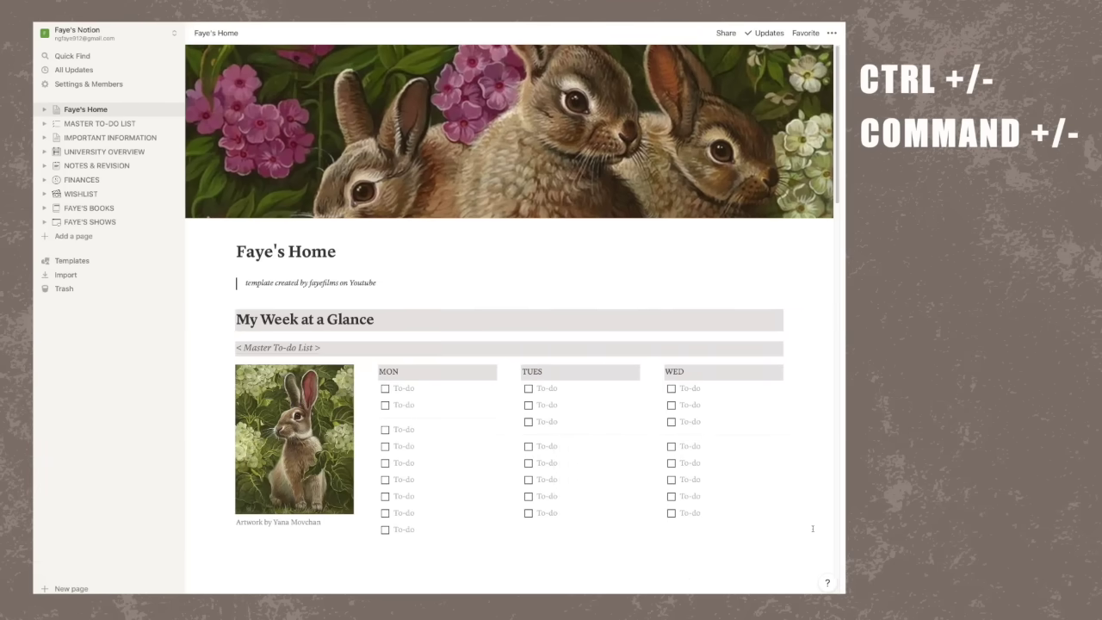
pyautogui.hotkey('ctrl', '-')
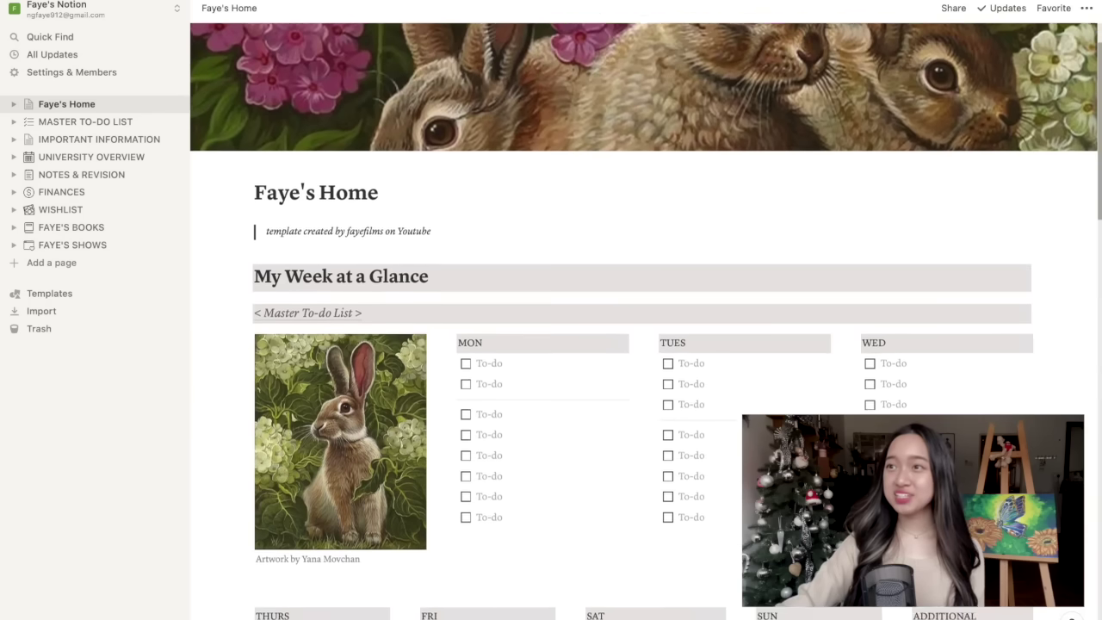
pyautogui.scroll(-3, 550, 344)
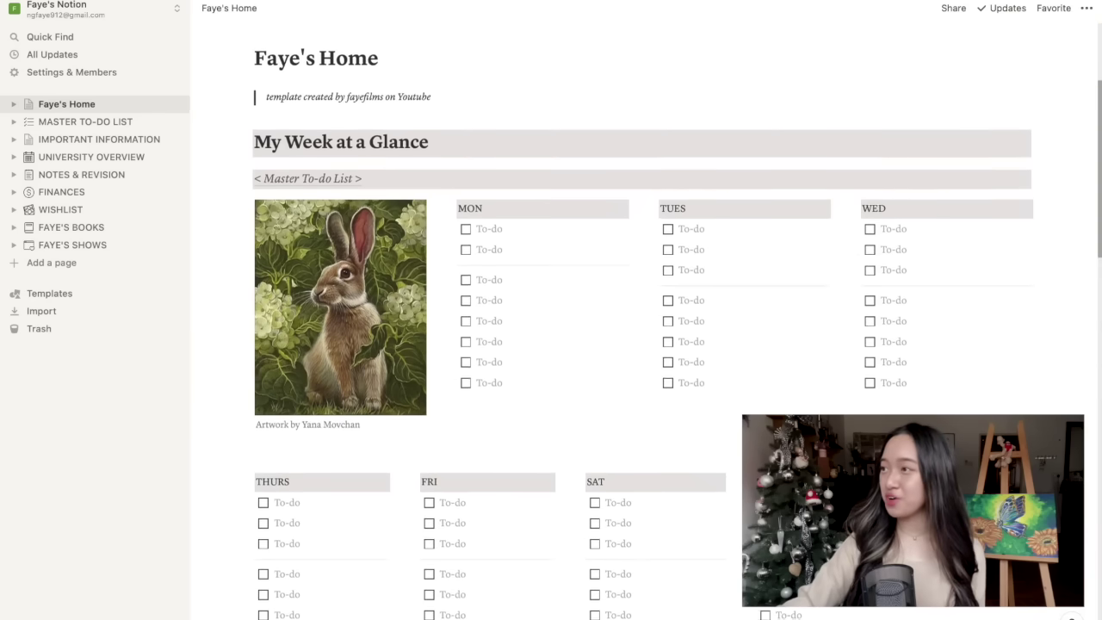
pyautogui.scroll(-5, 550, 344)
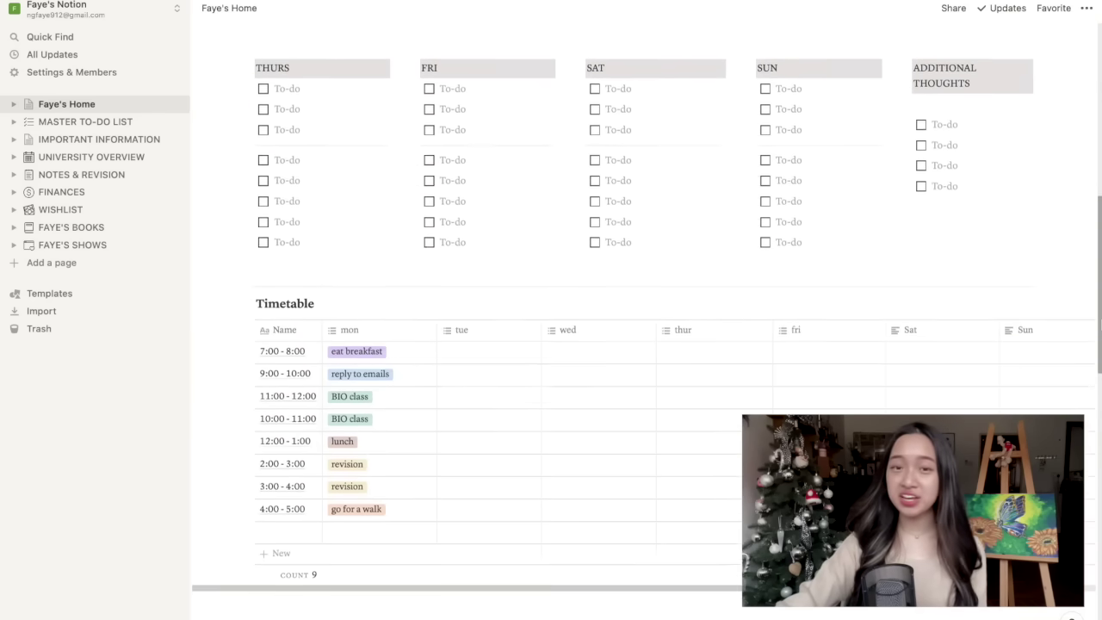
pyautogui.scroll(-5, 1087, 469)
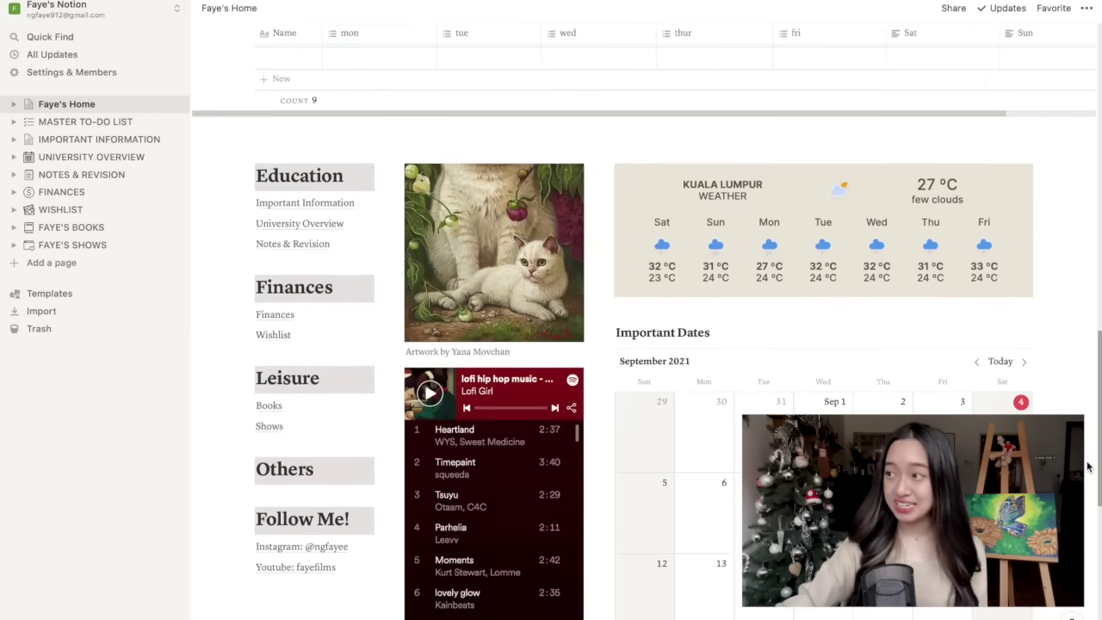
pyautogui.scroll(-3, 1087, 469)
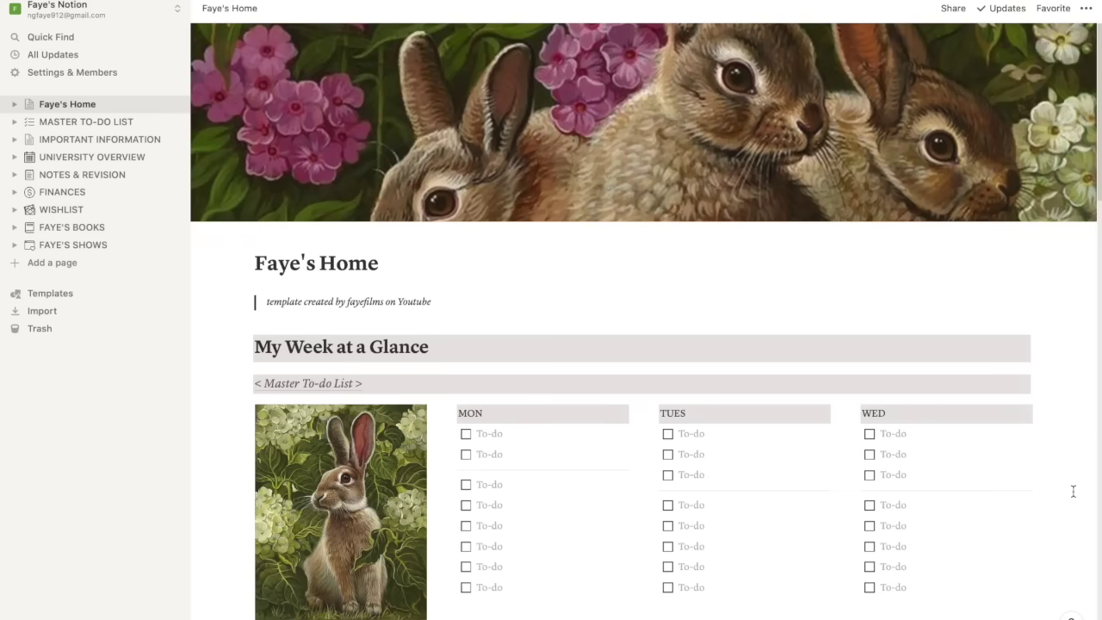
# - Open the Master To-do List linked under My Week at a Glance and look over its deadline sections
pyautogui.scroll(-5, 1072, 490)
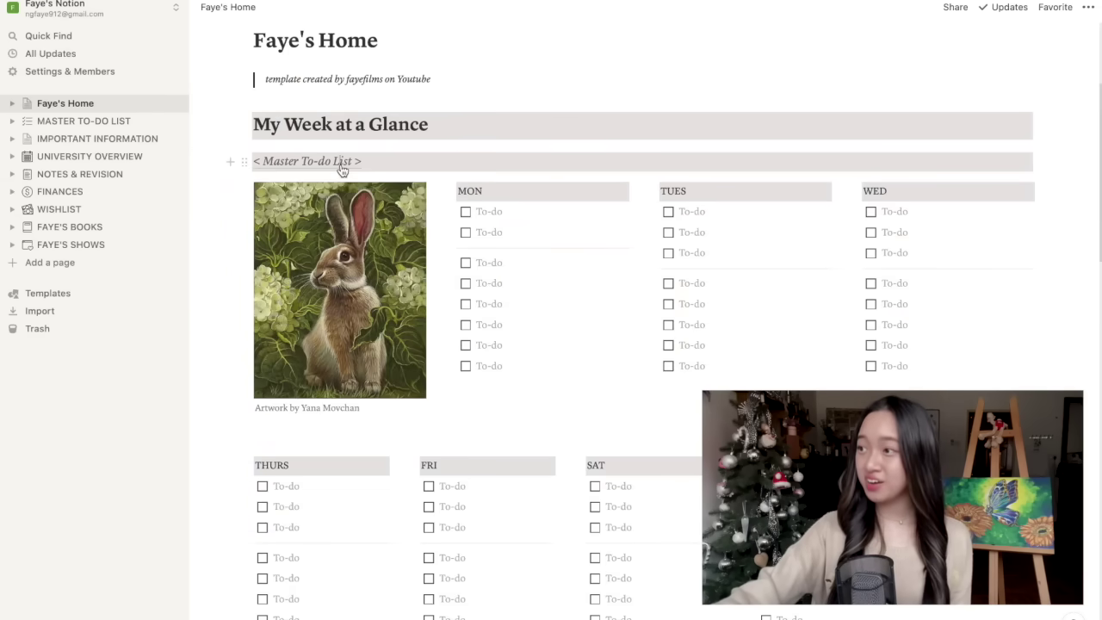
pyautogui.click(342, 163)
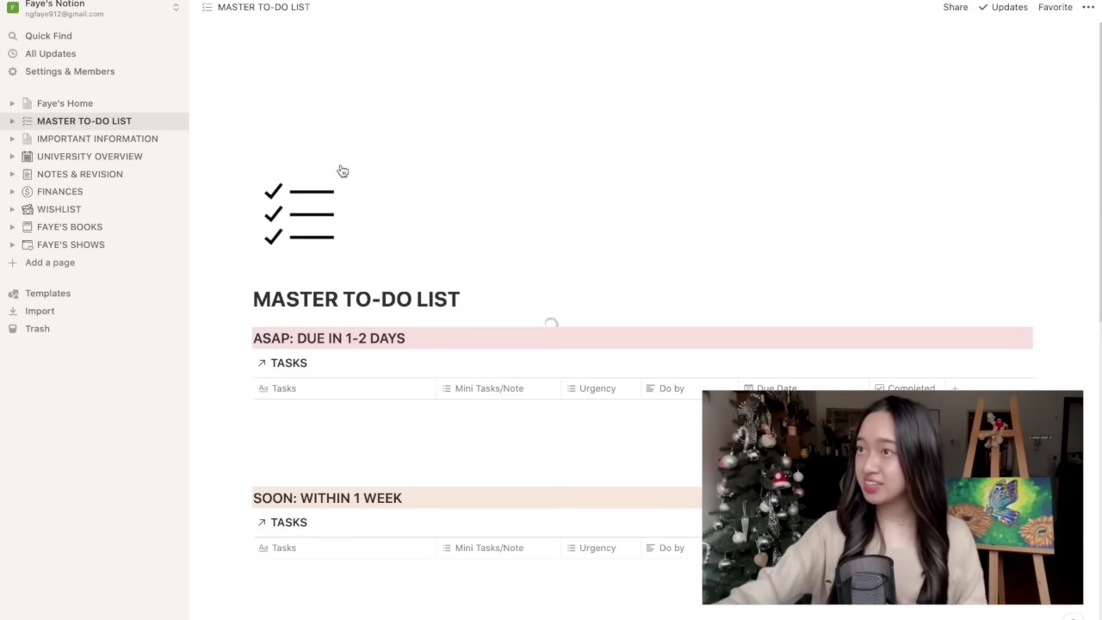
pyautogui.scroll(-5, 662, 195)
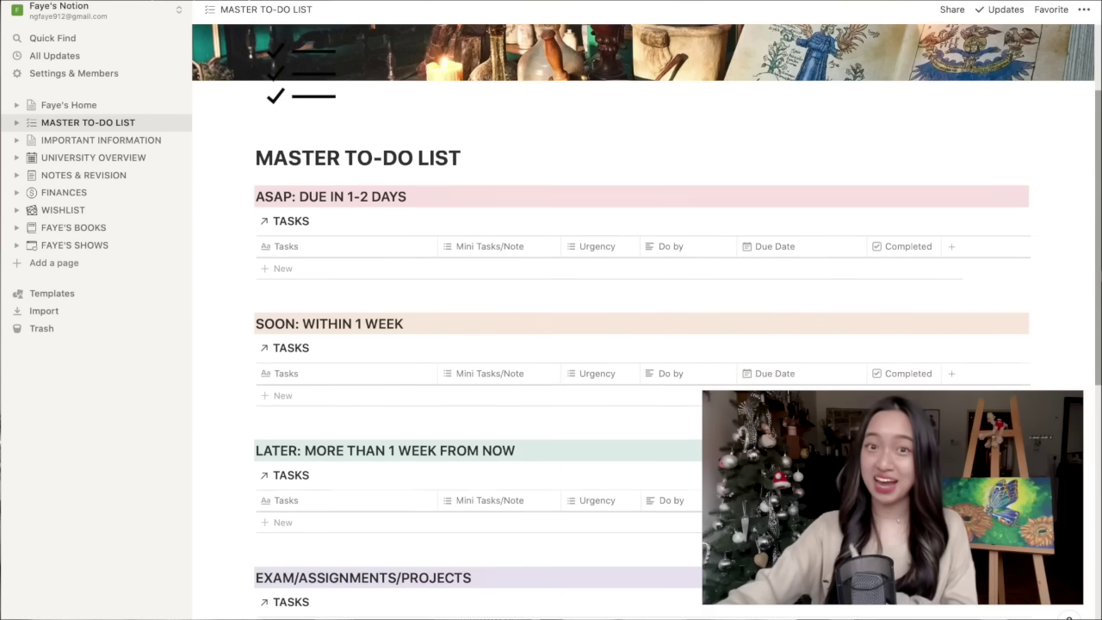
pyautogui.moveTo(1098, 314)
pyautogui.mouseDown()
pyautogui.moveTo(1097, 343)
pyautogui.moveTo(1096, 333)
pyautogui.mouseUp()
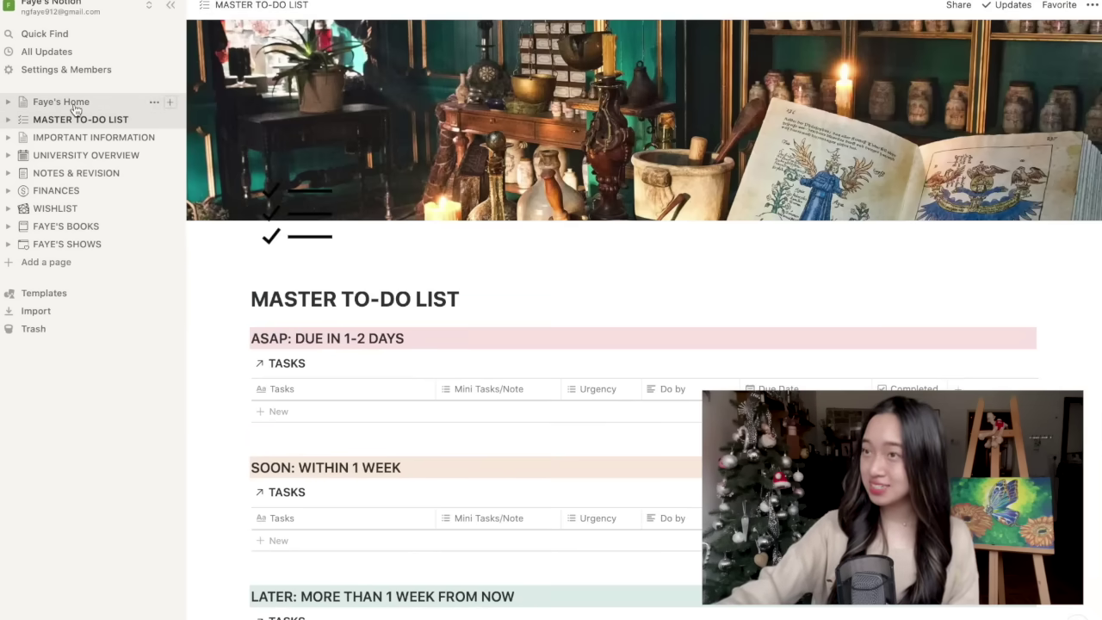
# - Return to the home page and enter "Pay school fees" as Monday's first to-do
pyautogui.click(69, 105)
pyautogui.click(489, 207)
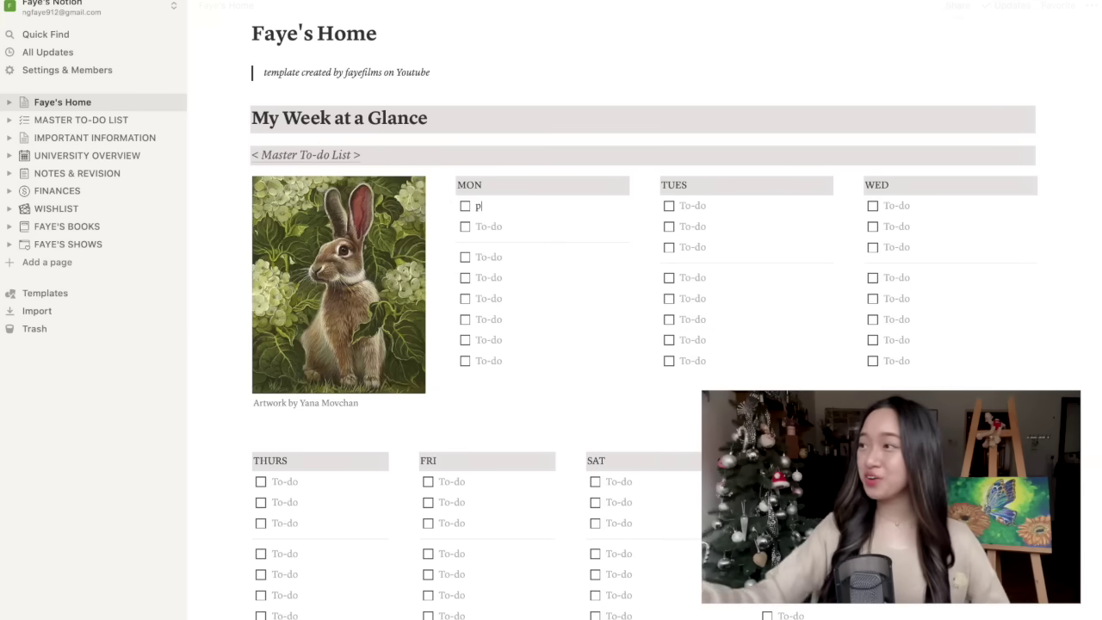
pyautogui.write('Pay school fees')
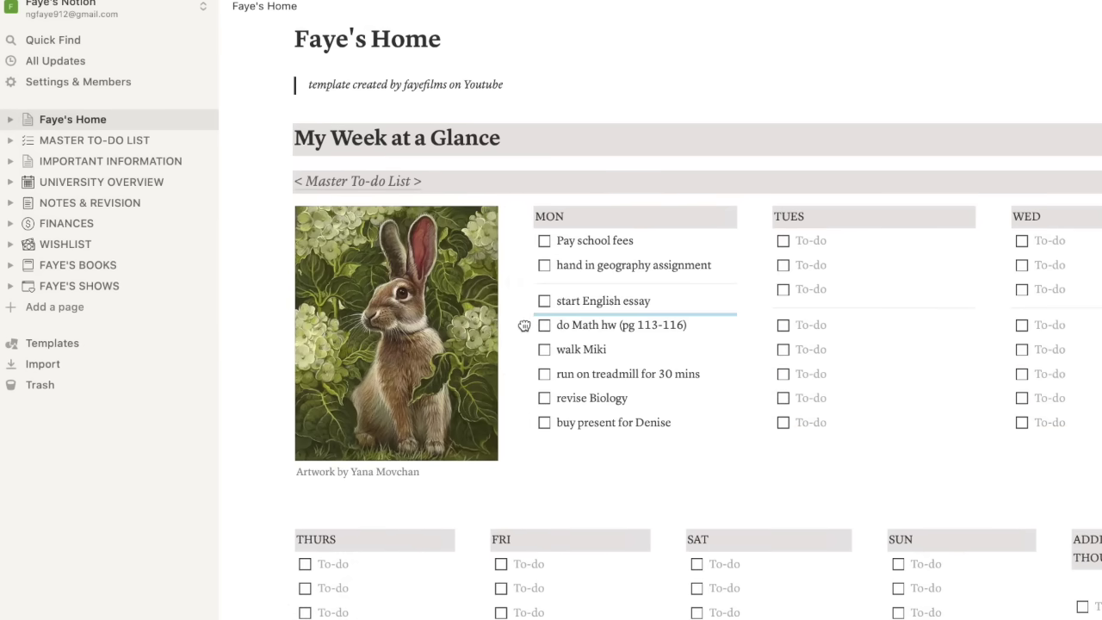
# - Place Monday's divider below "do Math hw (pg 113-116)" and add the to-do "add lines here" at the list's end
pyautogui.moveTo(524, 317); pyautogui.dragTo(526, 336)
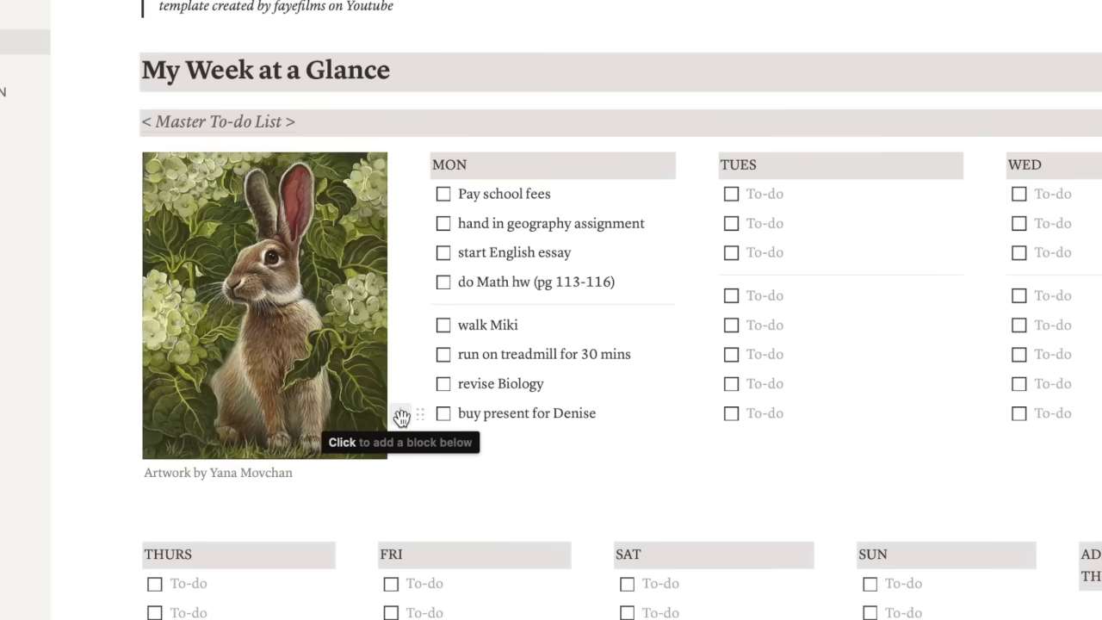
pyautogui.click(401, 417)
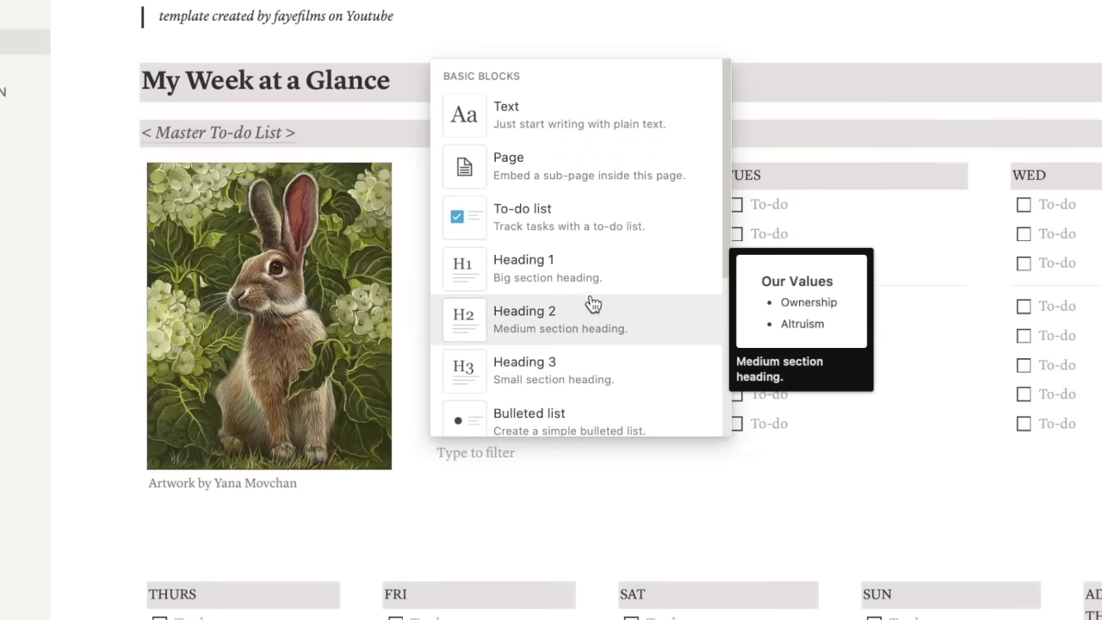
pyautogui.click(598, 238)
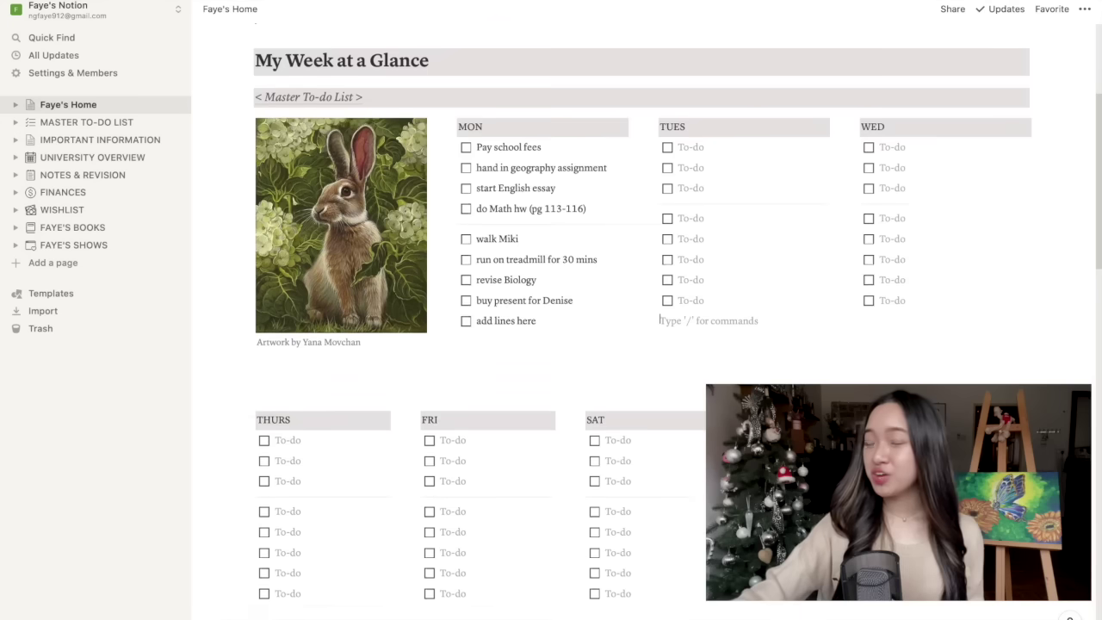
# - Replace the Additional Thoughts heading beside the Sunday list with "NEXT WE"
pyautogui.scroll(-5, 875, 138)
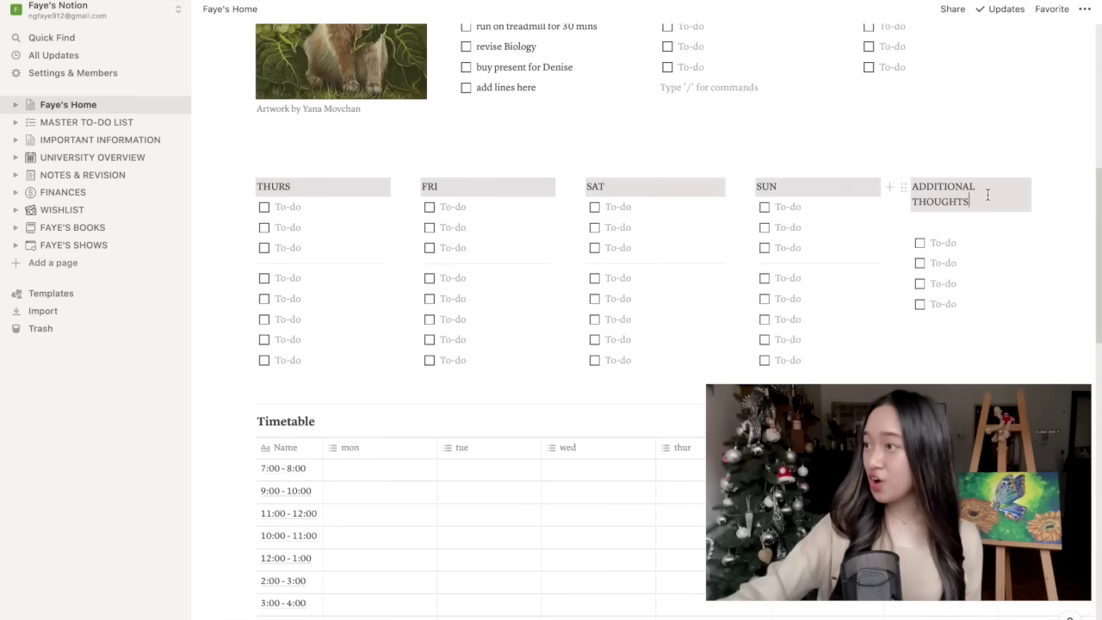
pyautogui.moveTo(986, 196); pyautogui.dragTo(912, 186)
pyautogui.write('NEXT WE')
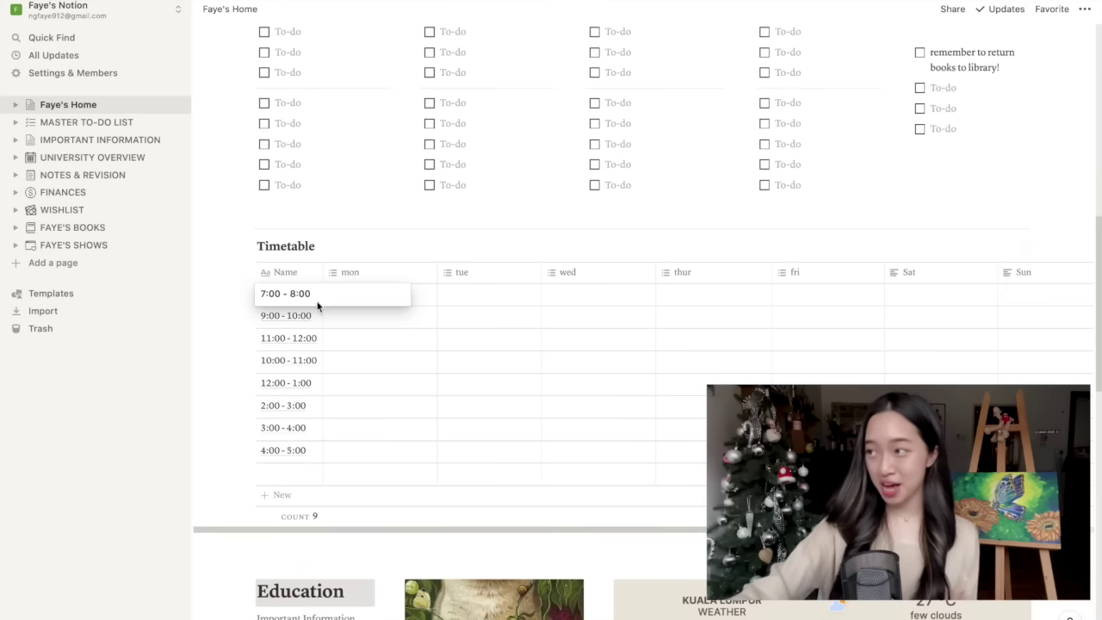
# - Rewrite the Timetable's time slots in 24-hour format from 0700 - 0800 to 1900 - 2200 and fill the empty row with 2200 - 2300
pyautogui.moveTo(311, 293); pyautogui.dragTo(265, 291)
pyautogui.write('0700 - 0800')
pyautogui.click(280, 314)
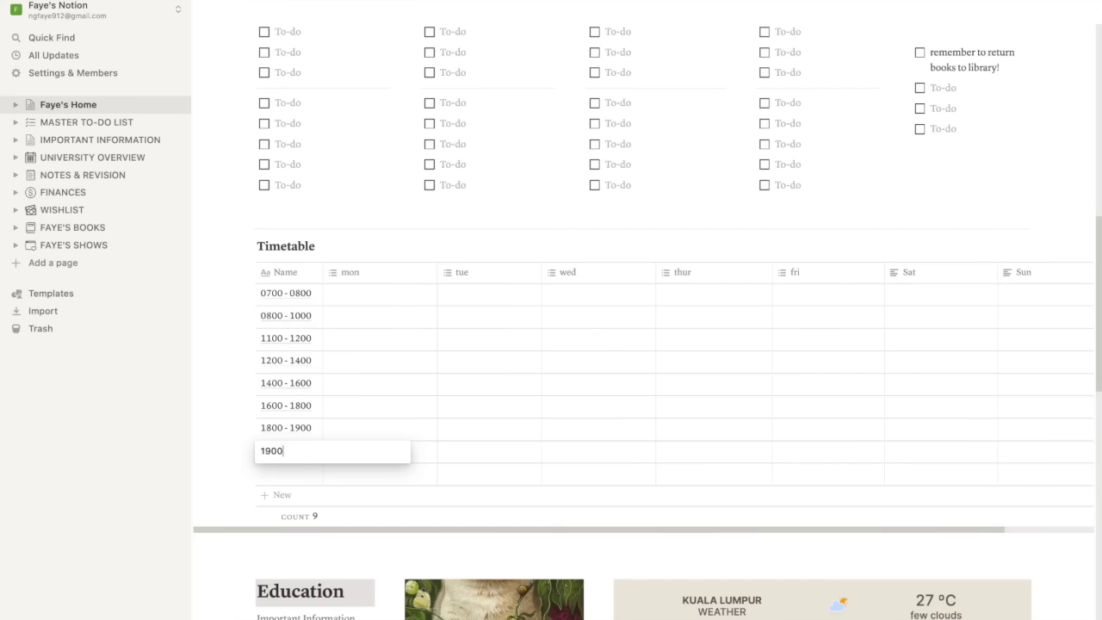
pyautogui.press('Escape')
pyautogui.click(272, 473)
pyautogui.write('2200 ')
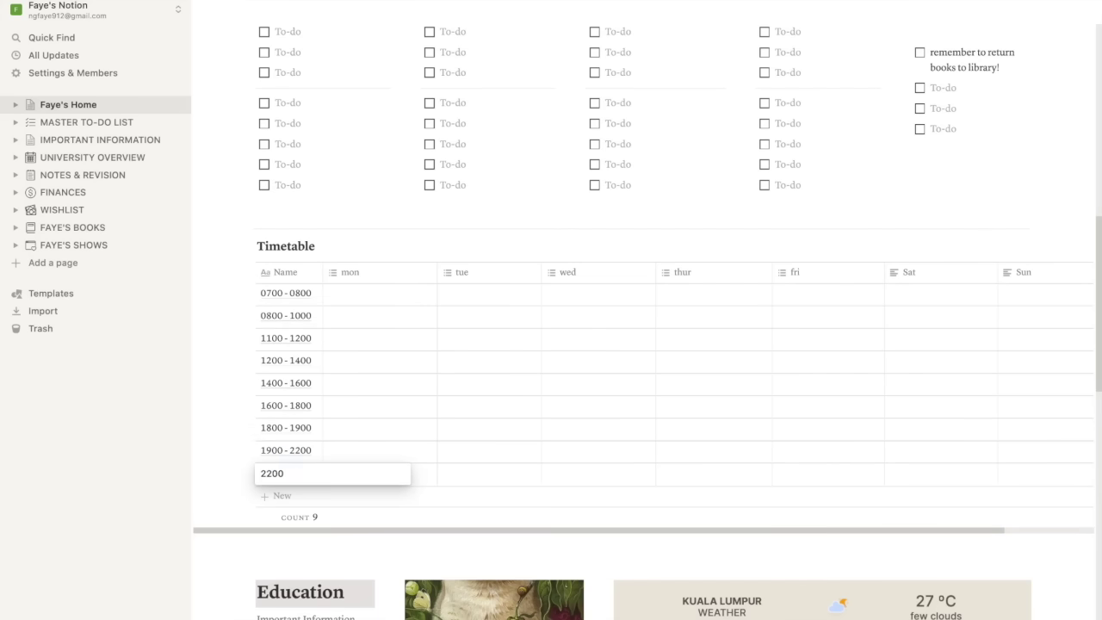
pyautogui.write('- 2300')
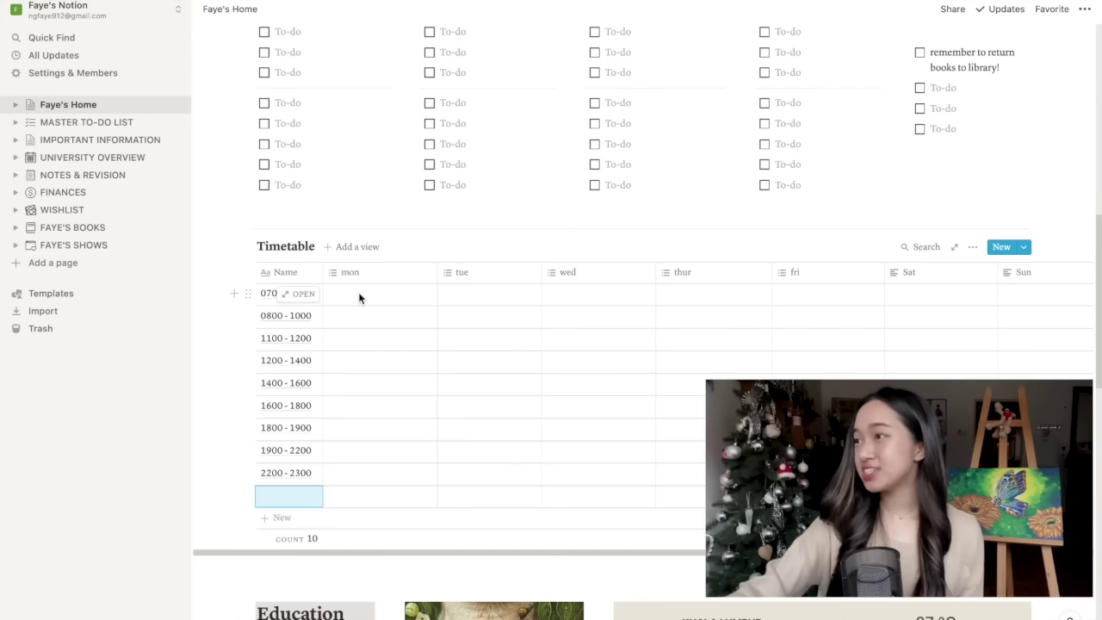
# - Create the tag "do homework" in the Timetable's Monday cell for 0700 - 0800
pyautogui.click(358, 292)
pyautogui.write('do homework')
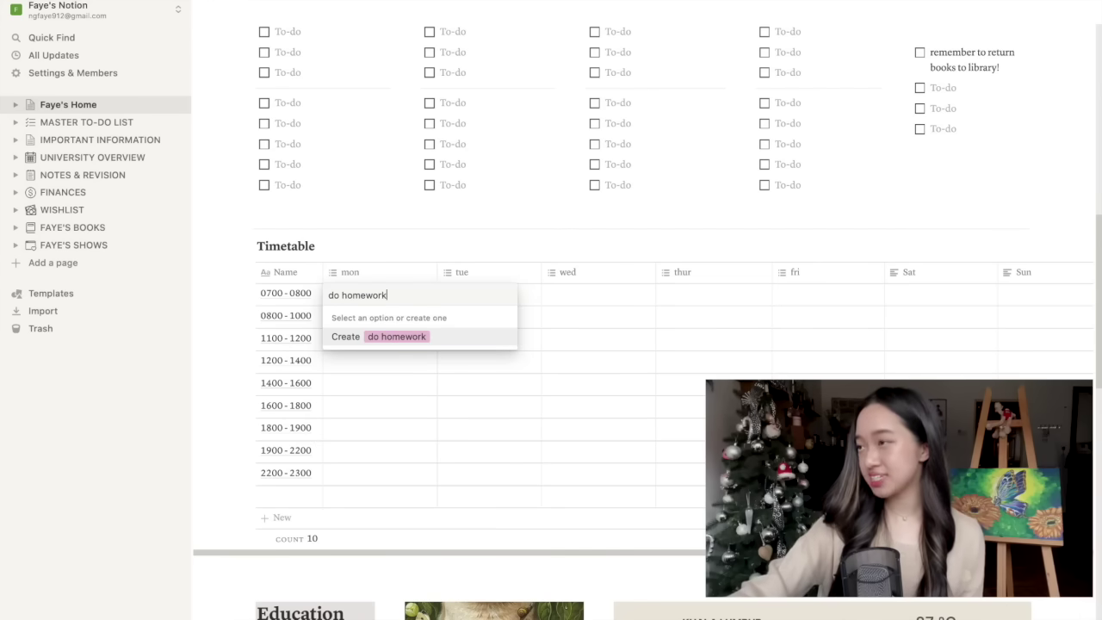
pyautogui.press('Return')
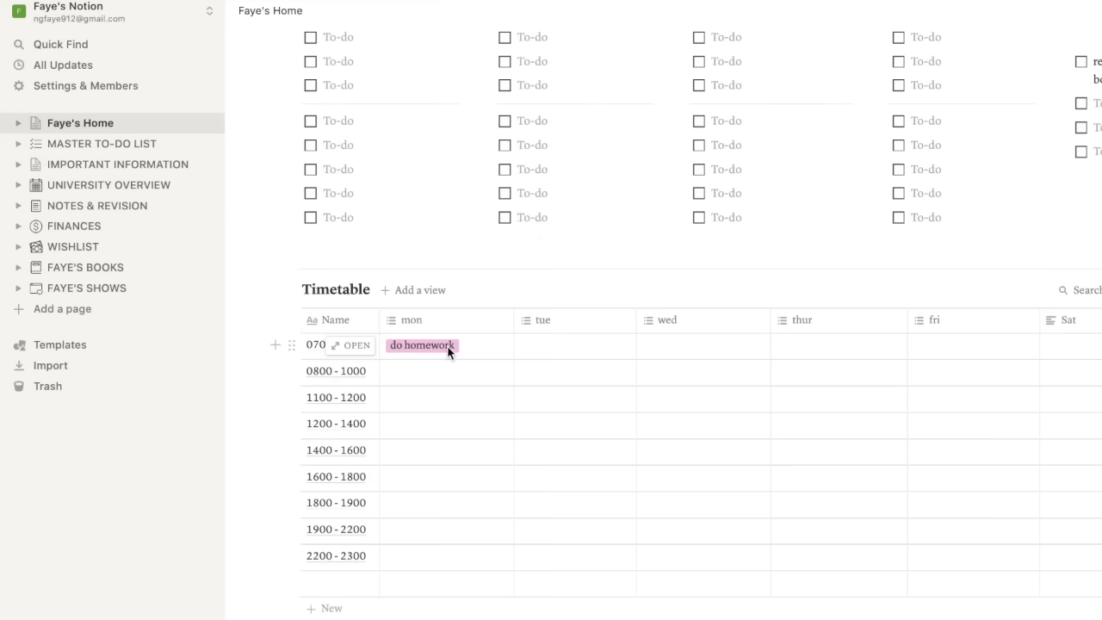
# - Change the "do homework" tag's color to blue and assign the tag to Monday's 0800 - 1000 slot as well
pyautogui.click(447, 345)
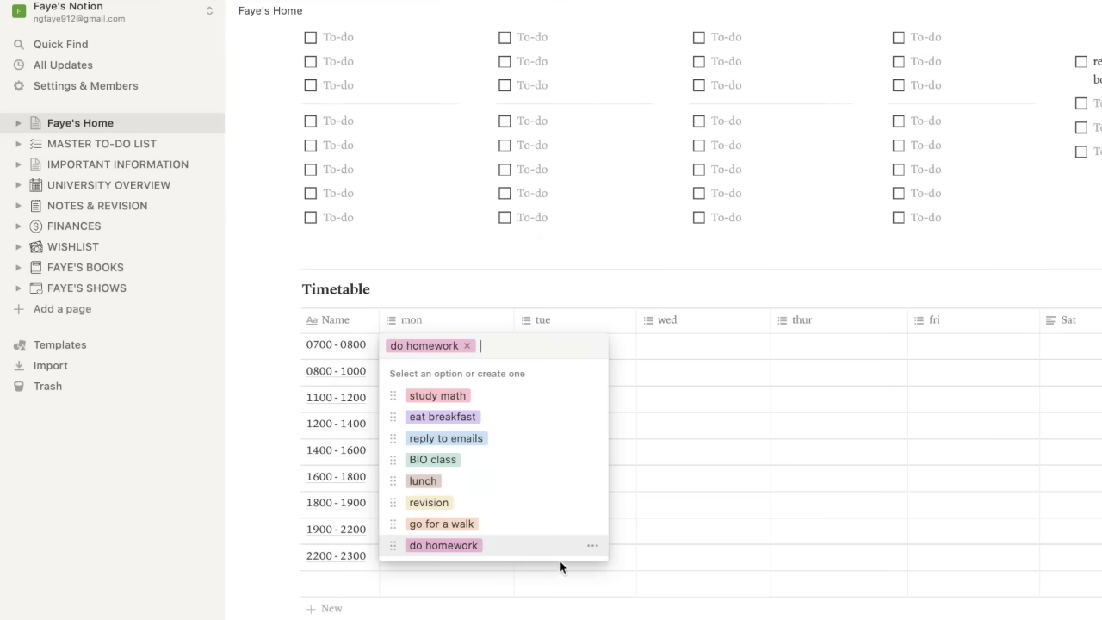
pyautogui.click(593, 549)
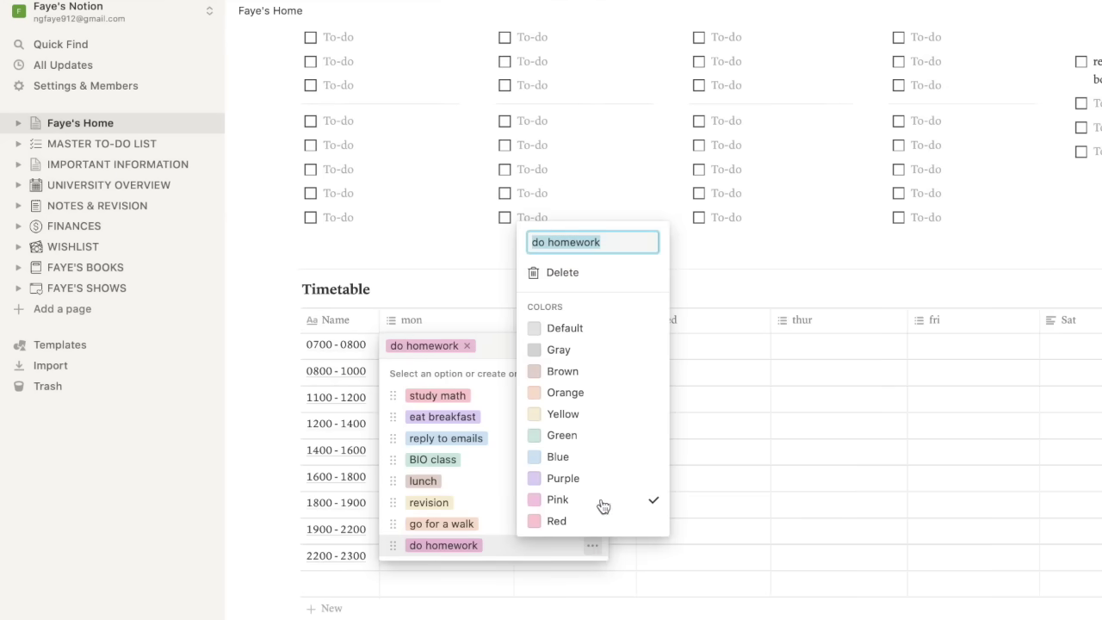
pyautogui.press('Escape')
pyautogui.press('Escape')
pyautogui.click(384, 322)
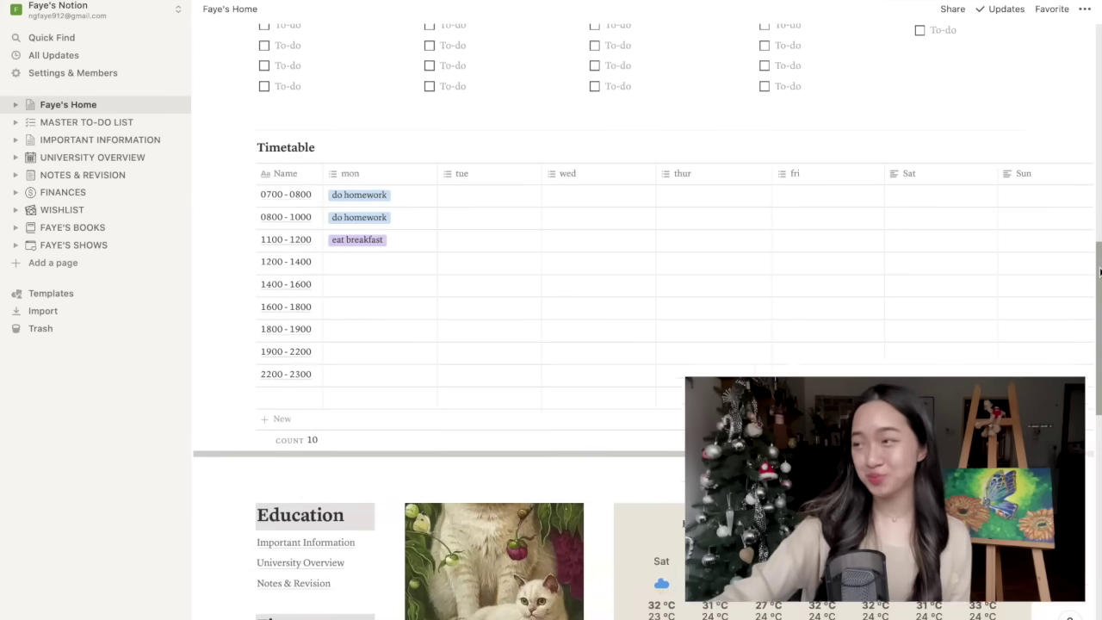
# - Look over the link sections, music playlist and My Birthday countdown widget below the Timetable
pyautogui.scroll(-5, 646, 344)
pyautogui.scroll(-3, 645, 344)
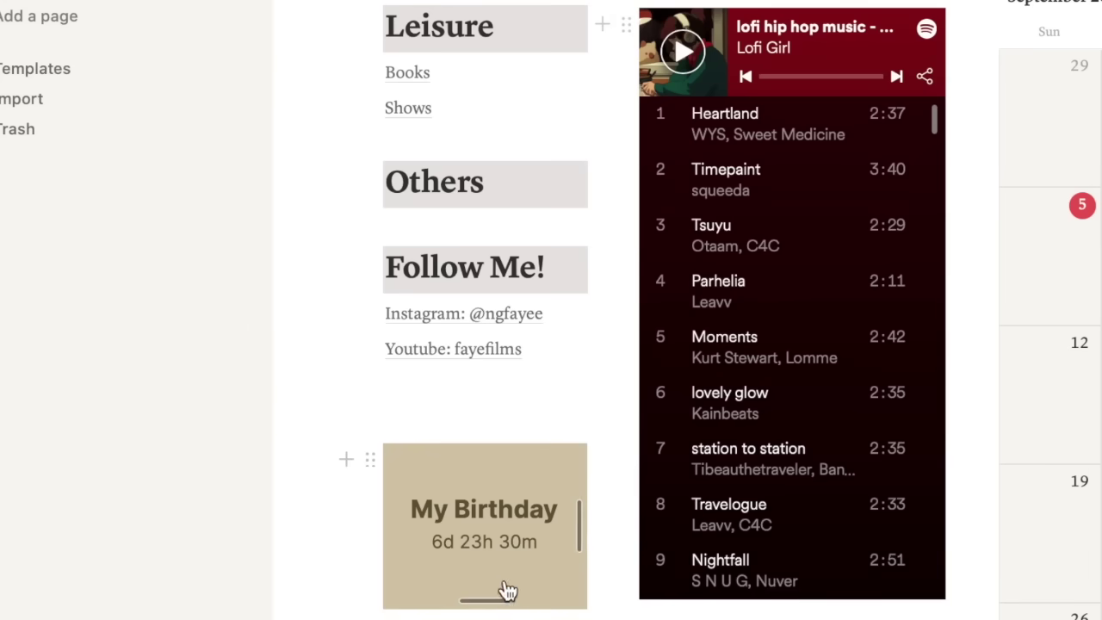
pyautogui.moveTo(541, 590)
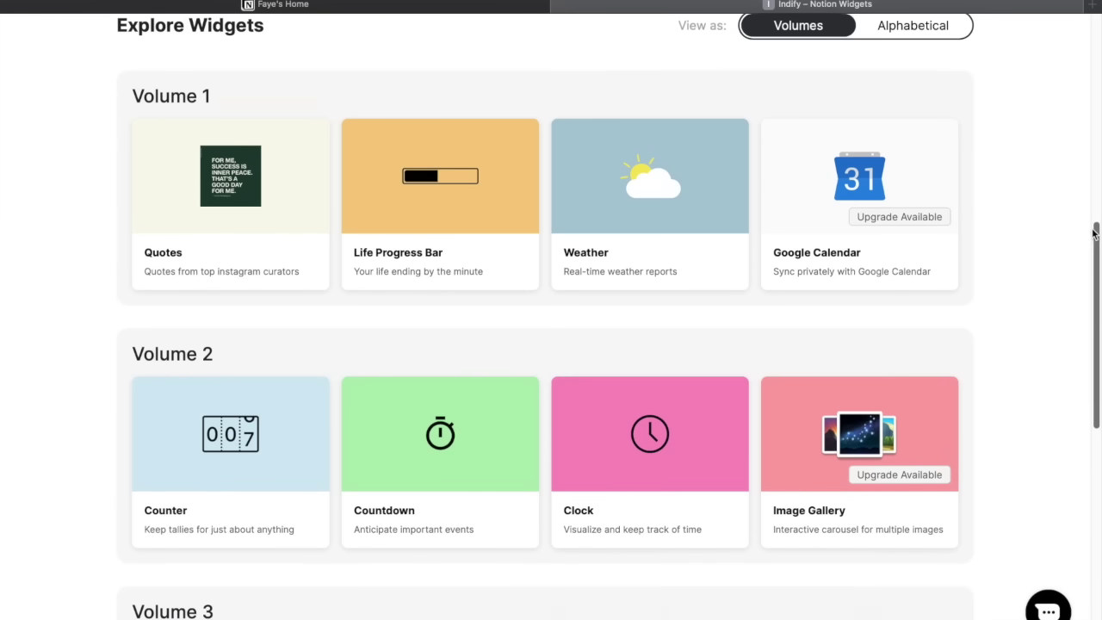
# - On Indify, open the Countdown widget and configure it as "Like and subscribe" for September 12 2021, 12:00 AM
pyautogui.scroll(-3, 1072, 284)
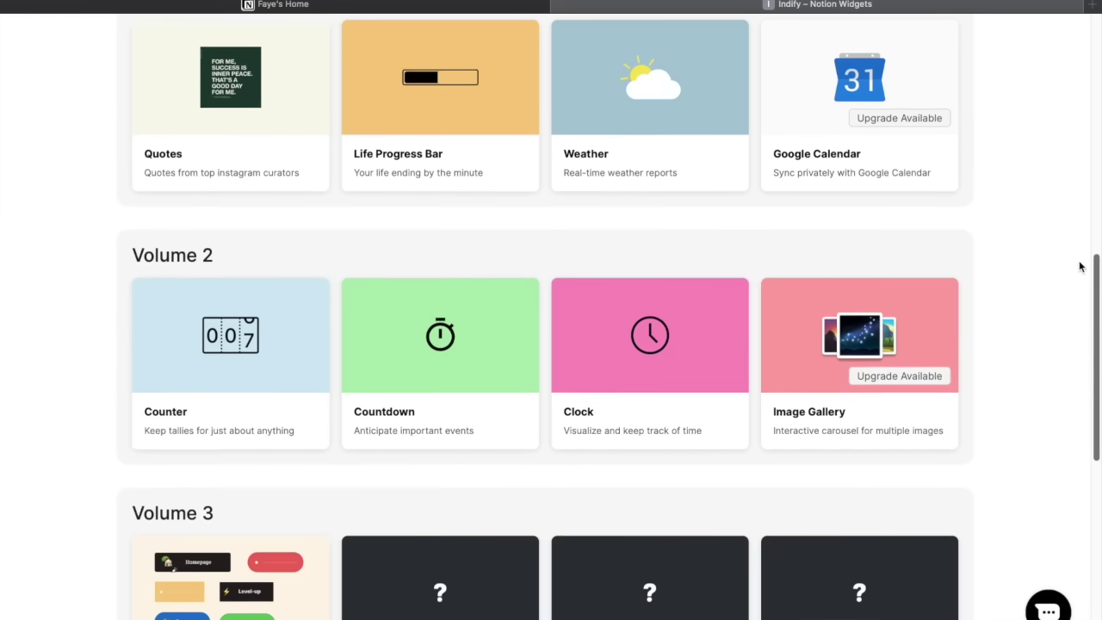
pyautogui.scroll(-2, 1072, 284)
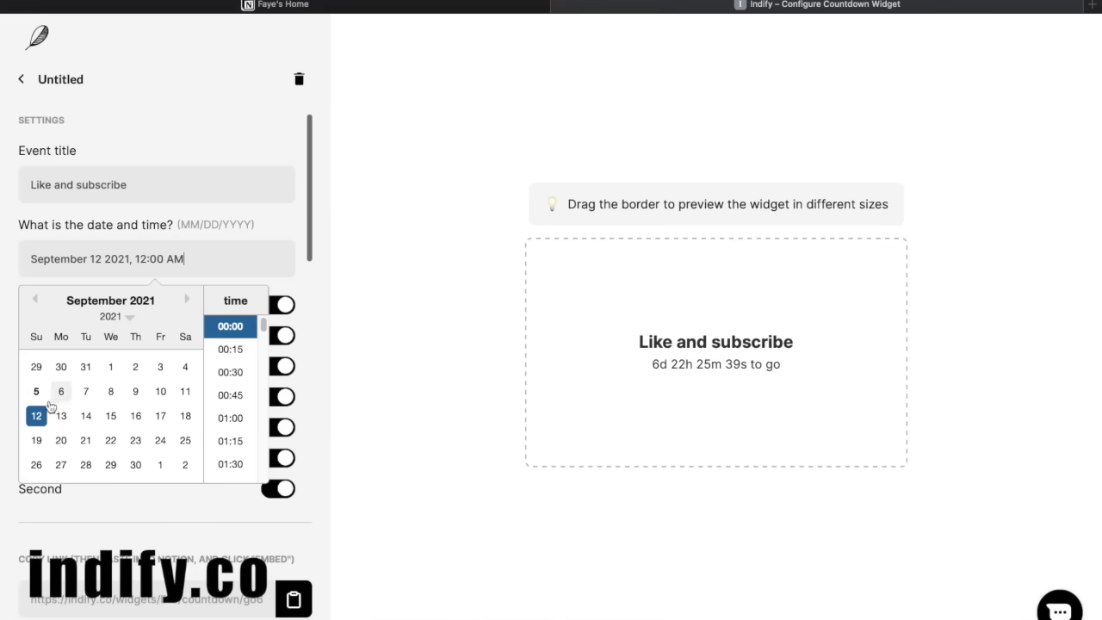
pyautogui.click(269, 501)
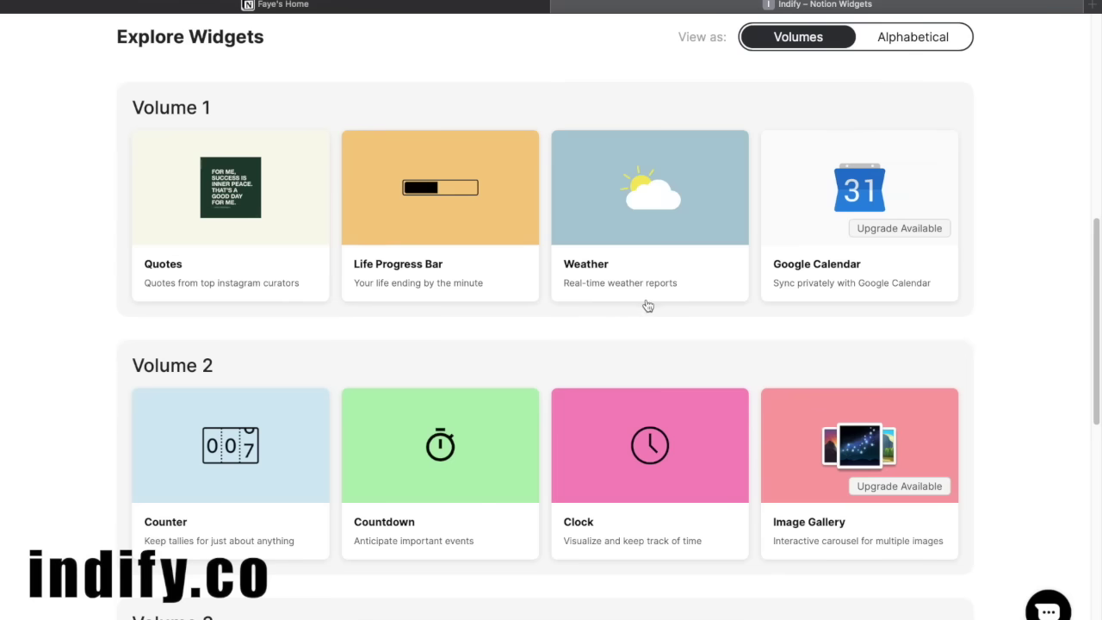
# - Open the Weather widget and enter London, Mumbai and Singapore in turn as its weather location
pyautogui.moveTo(651, 265)
pyautogui.click(651, 216)
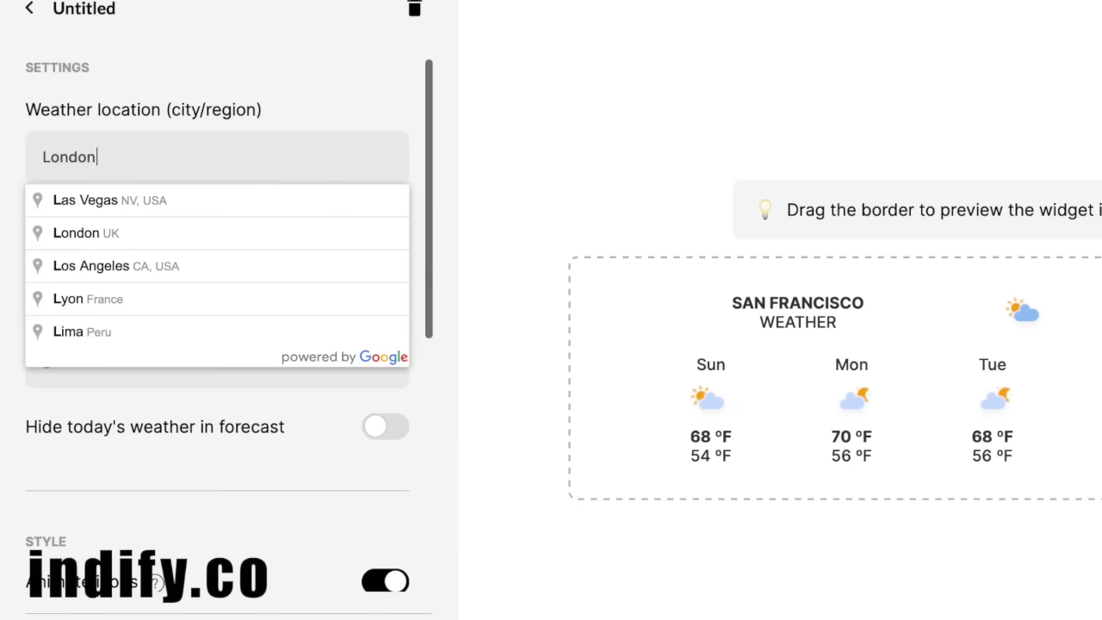
pyautogui.write('MumbaiSingapore')
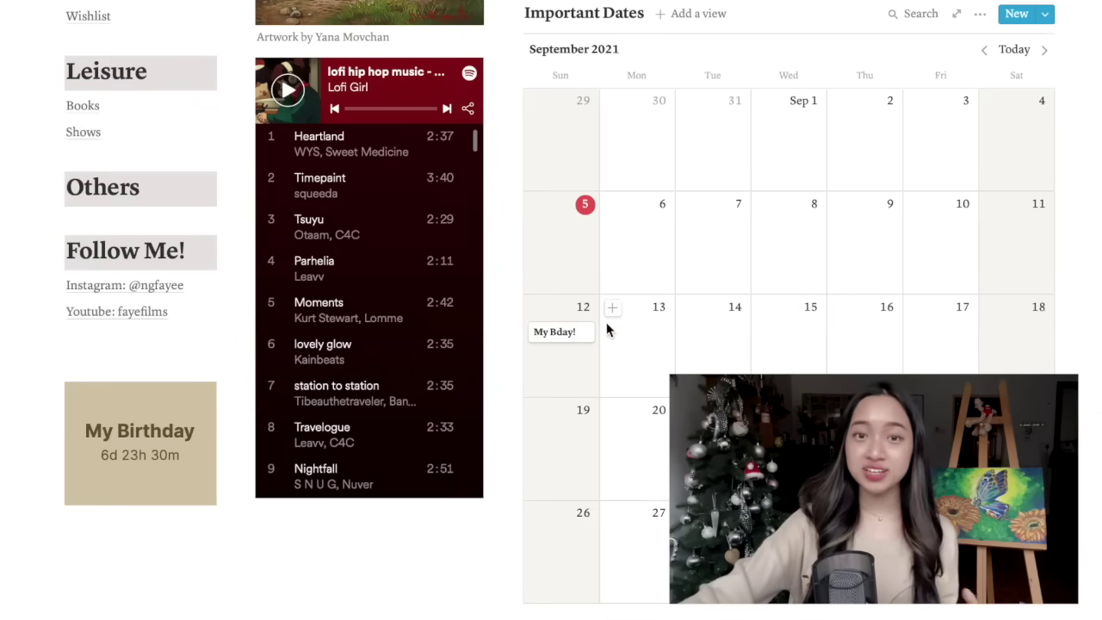
# - Back in Notion, add "Write Script!" on September 13 in the Important Dates calendar and start a new item on September 7
pyautogui.click(612, 307)
pyautogui.write('Write Script!')
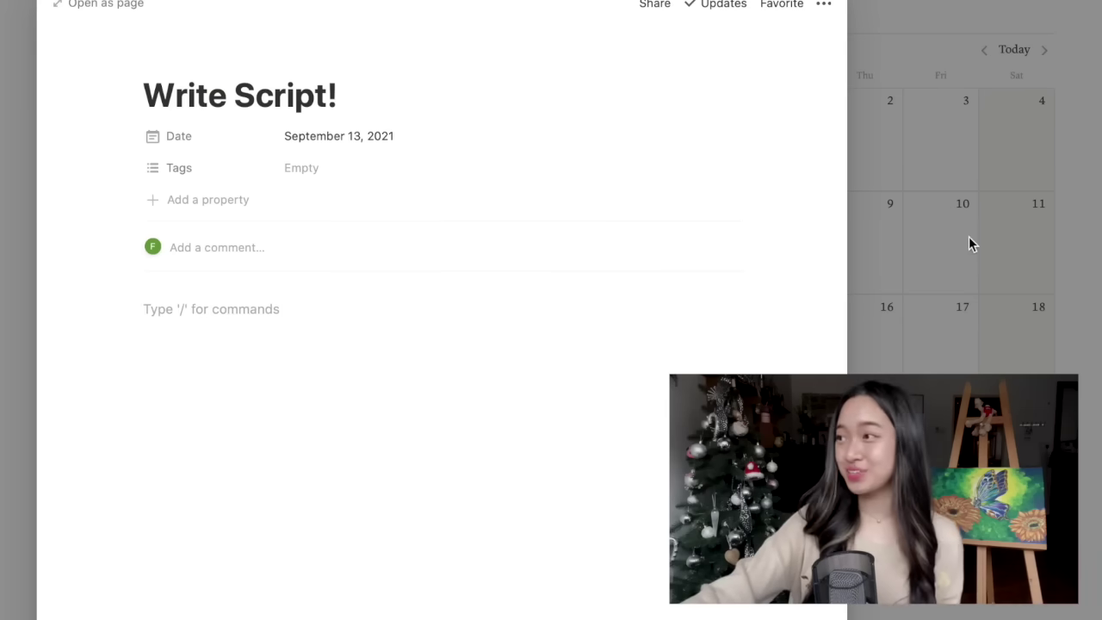
pyautogui.click(968, 236)
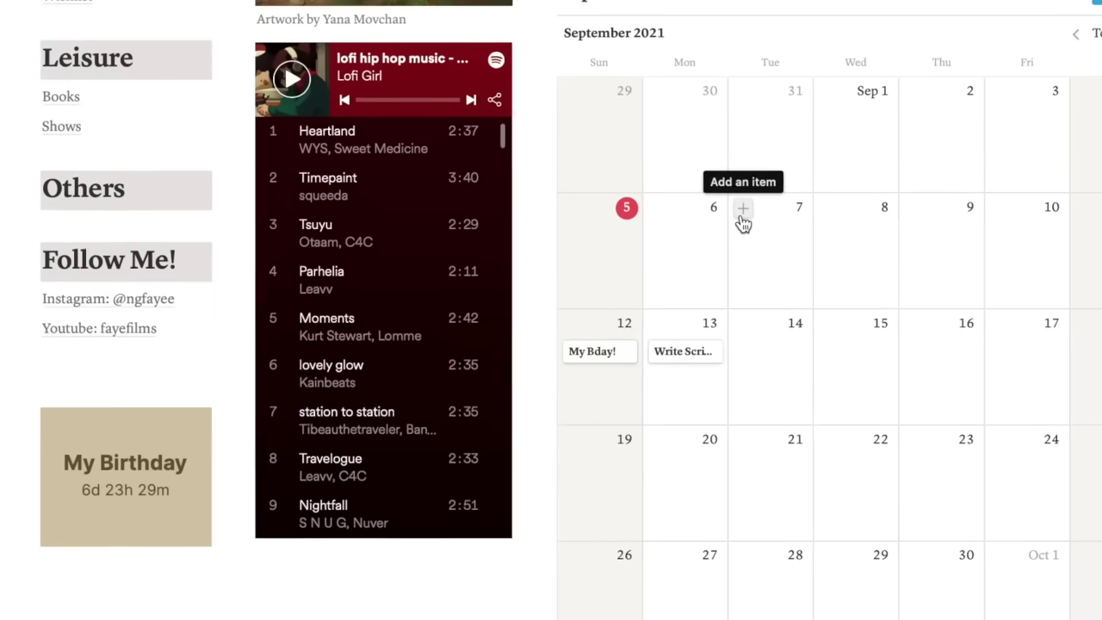
pyautogui.click(742, 209)
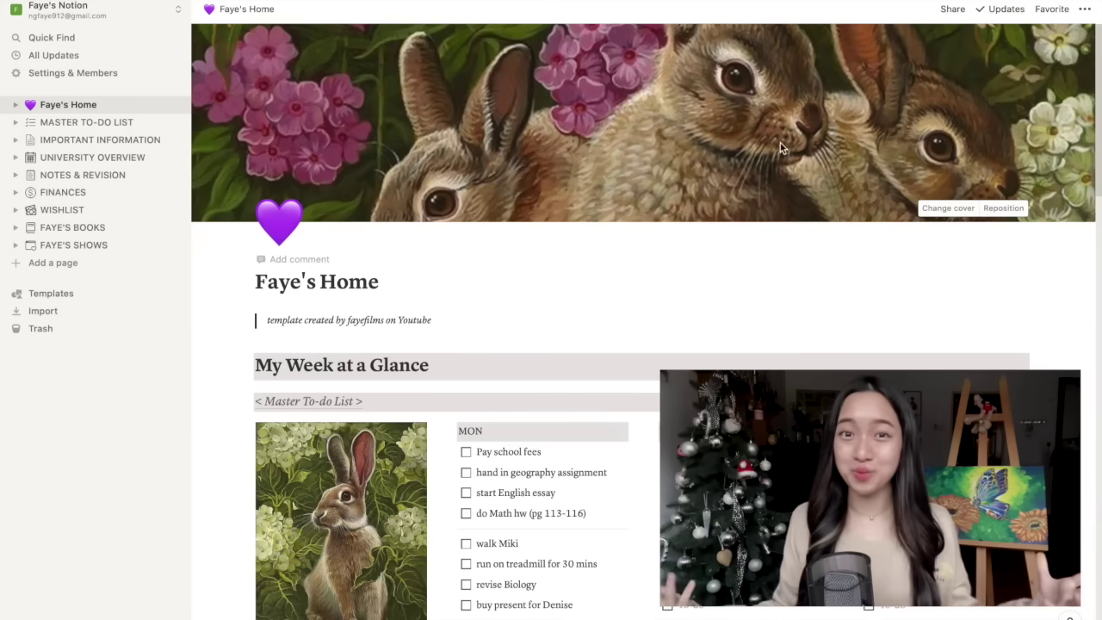
# - Browse the cover gallery for the home page and the Pinterest results for "notion covers"
pyautogui.click(941, 216)
pyautogui.moveTo(1082, 245); pyautogui.dragTo(1089, 488)
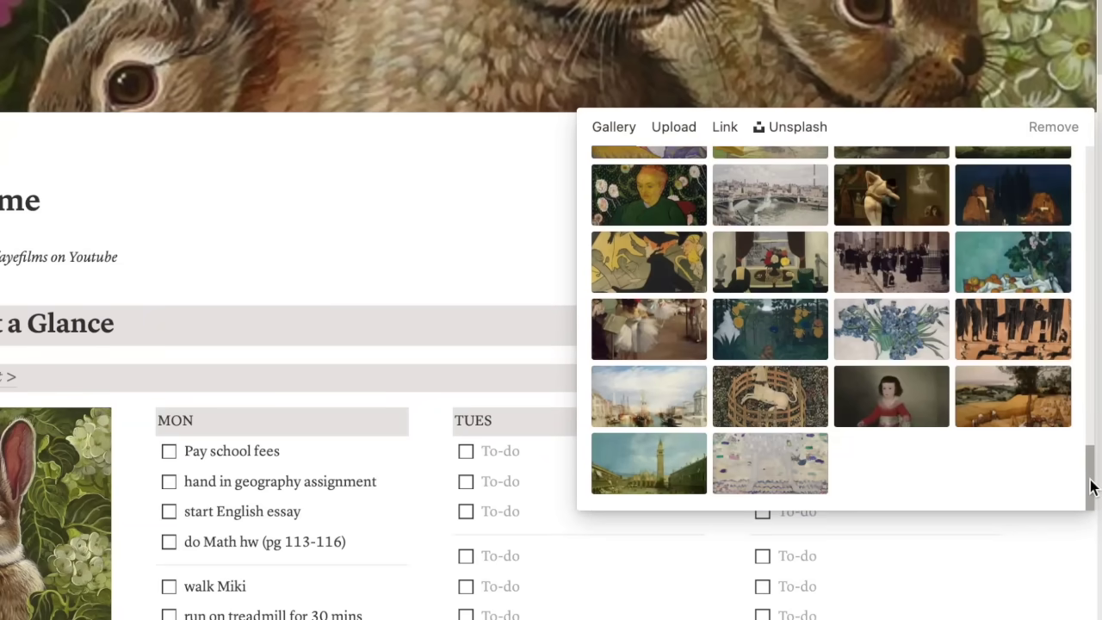
pyautogui.click(699, 140)
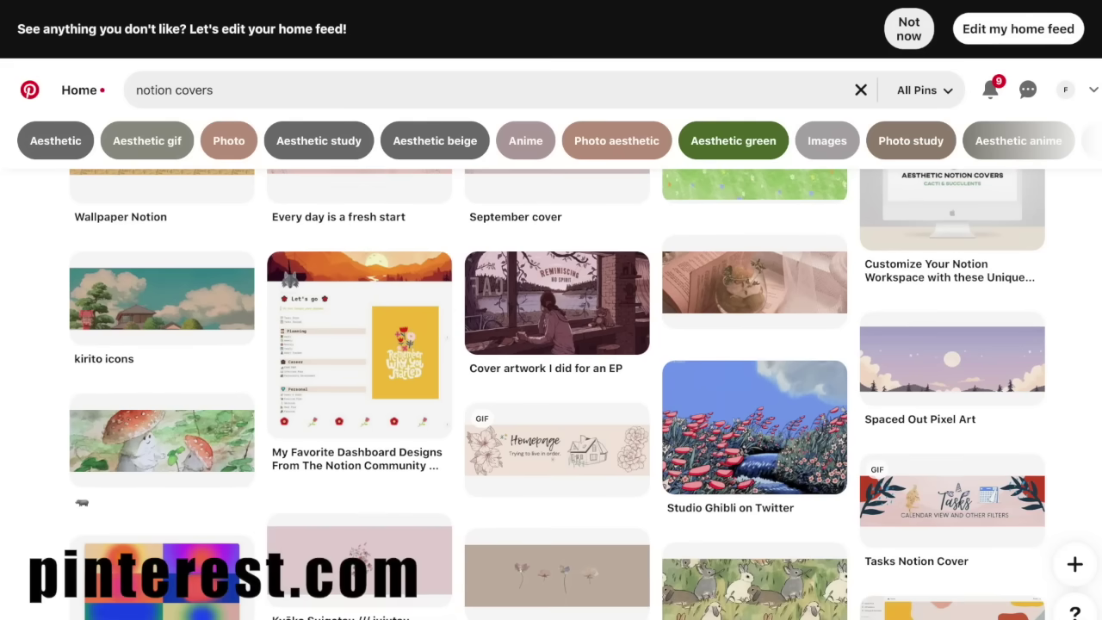
pyautogui.scroll(-2, 538, 394)
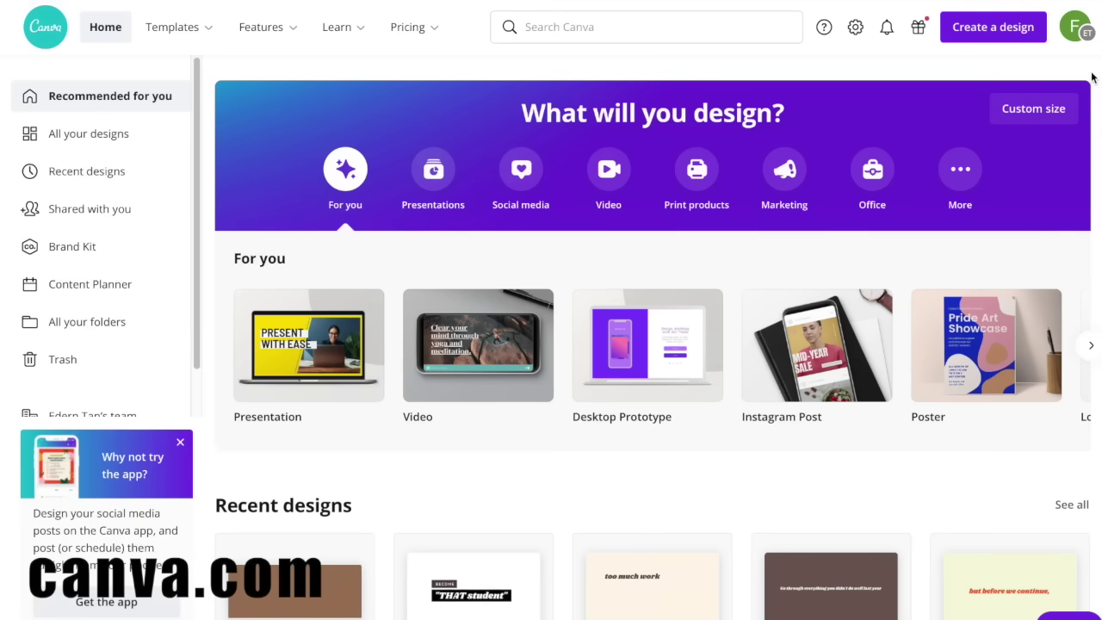
# - In Canva, set up a custom-size design of 1500 x 600 px for the cover
pyautogui.click(986, 29)
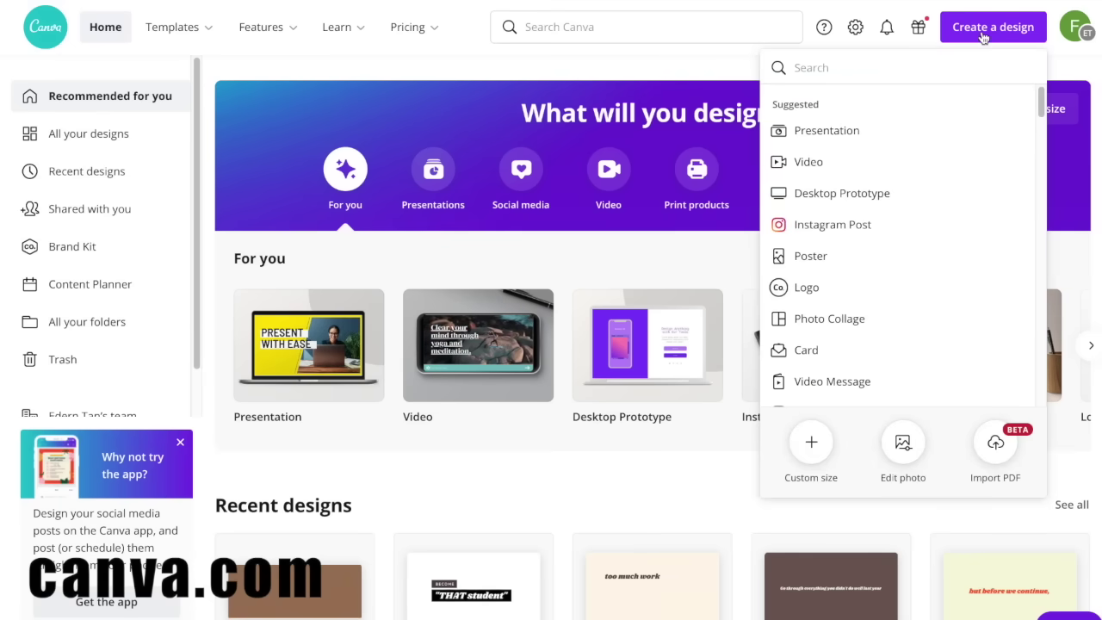
pyautogui.click(806, 442)
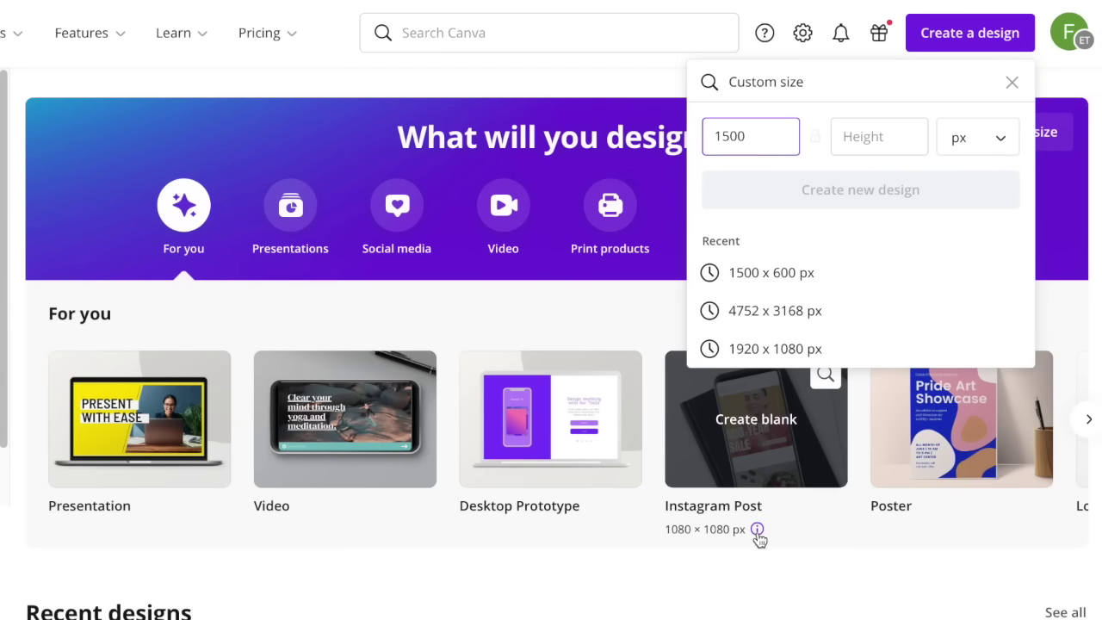
pyautogui.press('Tab')
pyautogui.write('600')
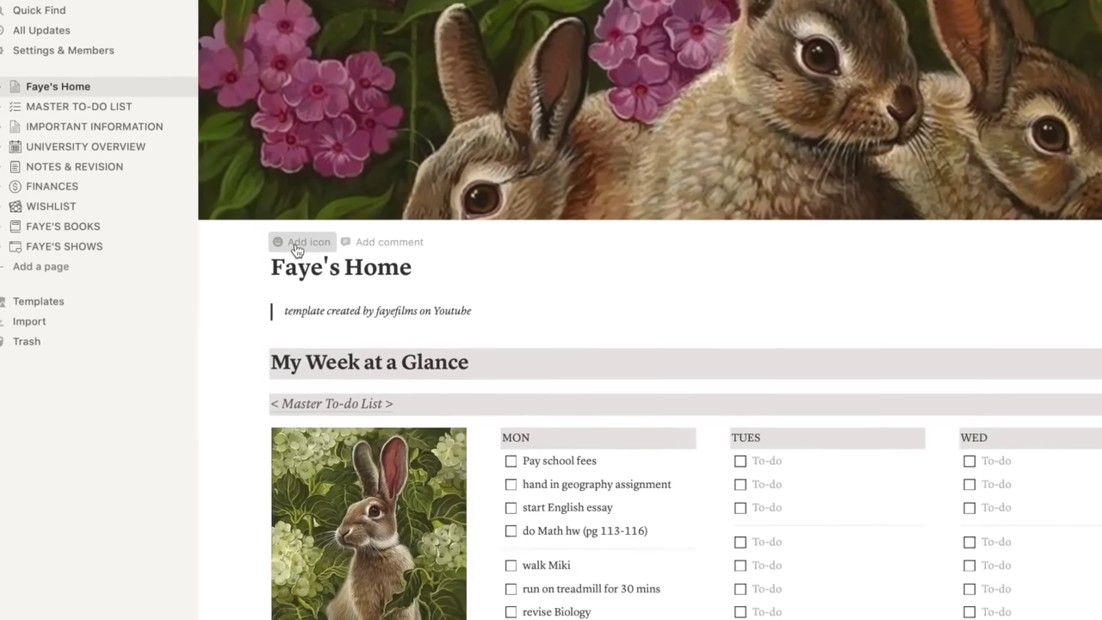
pyautogui.click(297, 250)
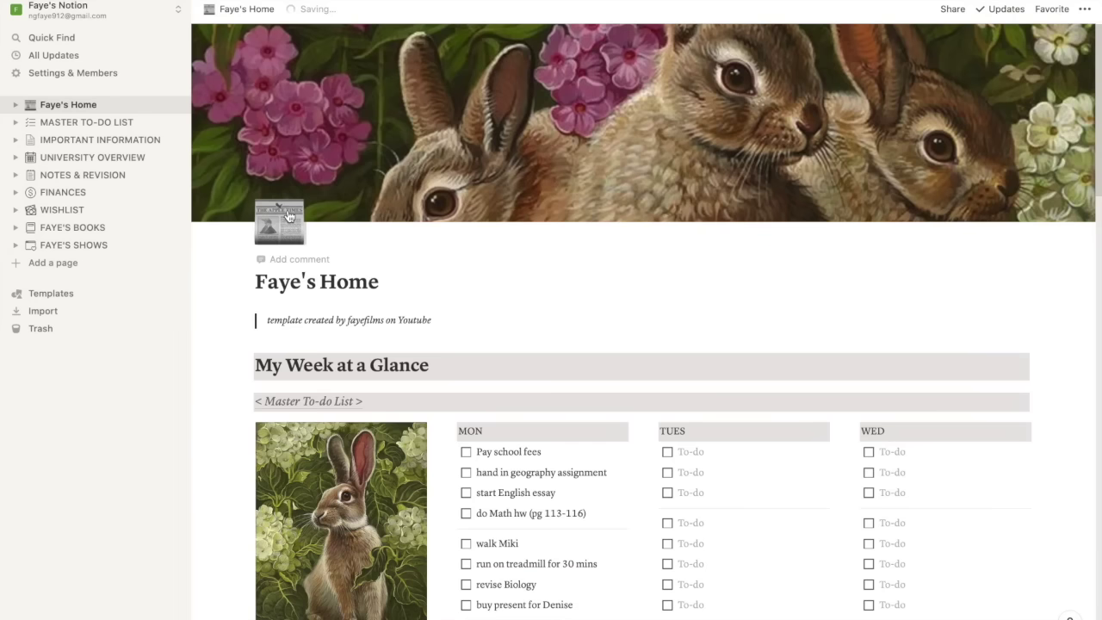
pyautogui.click(463, 252)
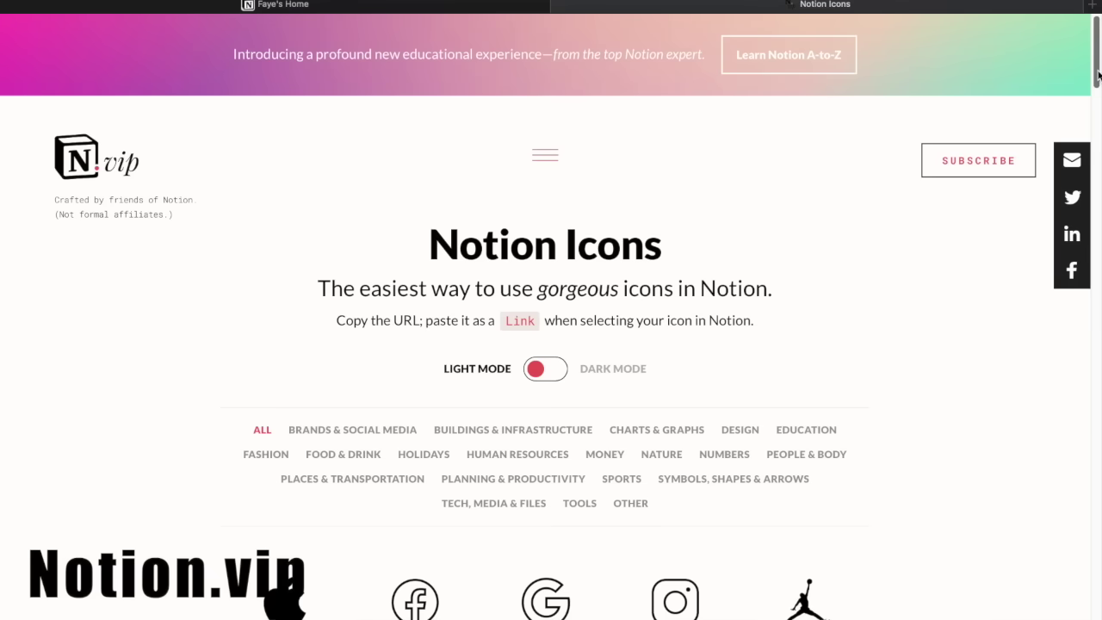
pyautogui.scroll(-2, 1098, 95)
pyautogui.scroll(-8, 1098, 95)
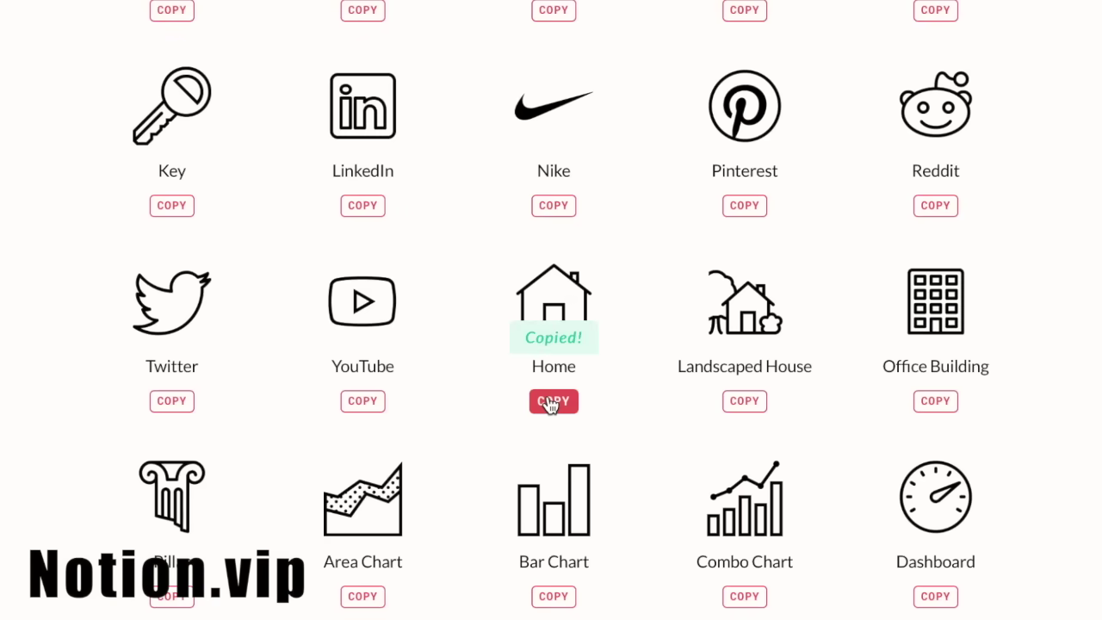
pyautogui.click(291, 232)
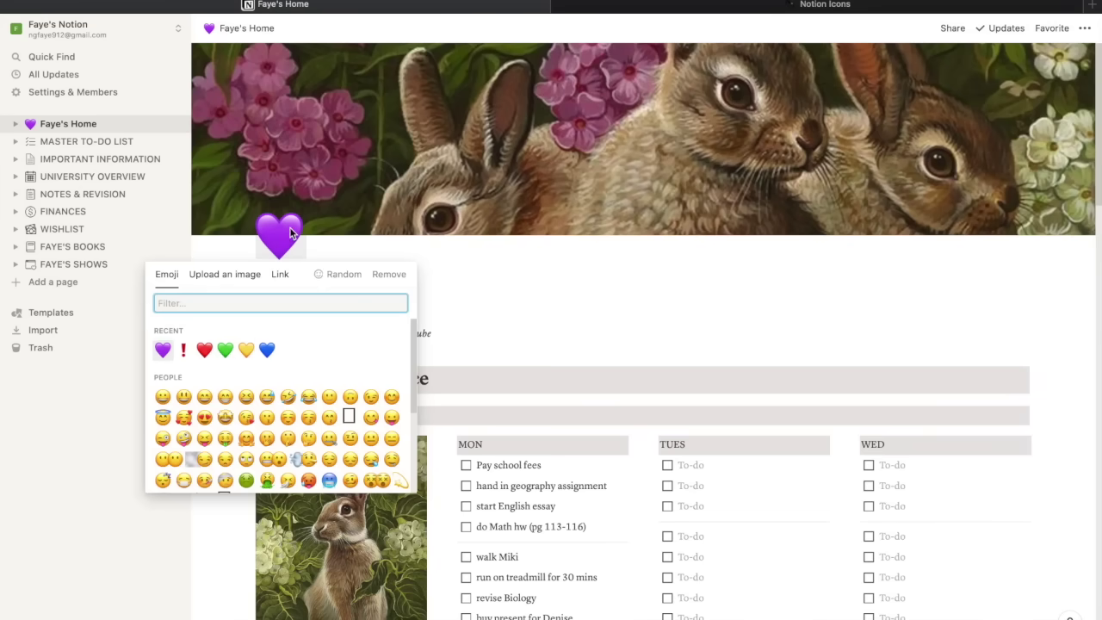
pyautogui.click(283, 273)
pyautogui.write('https://img.icons8.com/ios/250/000000/home.png')
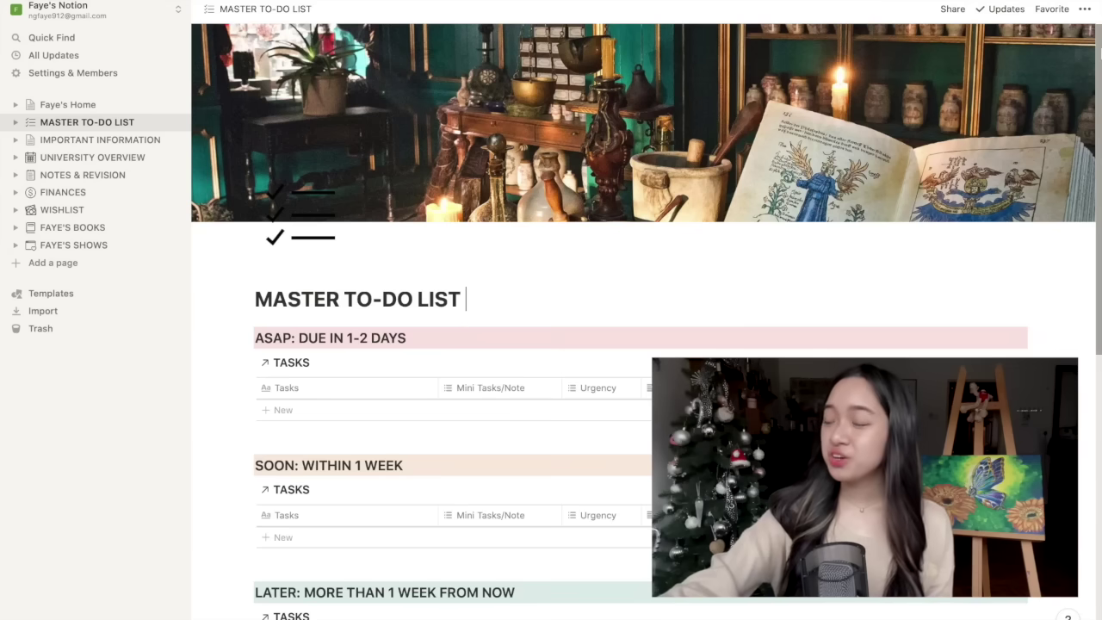
# - Add the tasks "ECONS Exam" and "subscribe and like this video" to the TASK DUMP table of the Master To-do List
pyautogui.scroll(-10, 1093, 387)
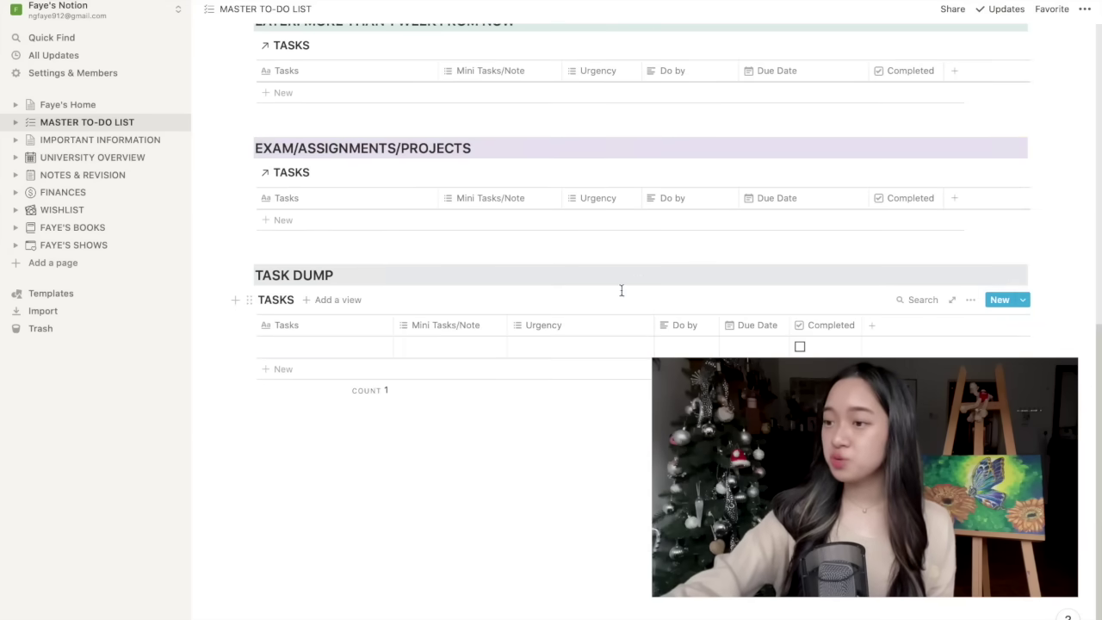
pyautogui.click(325, 343)
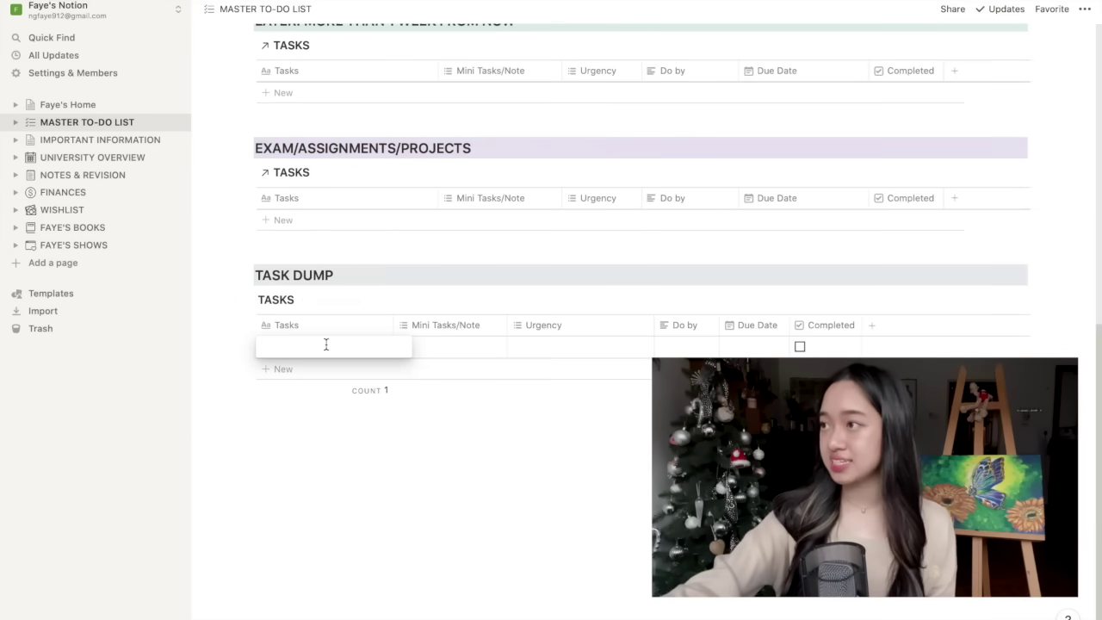
pyautogui.write('ECONS Exam')
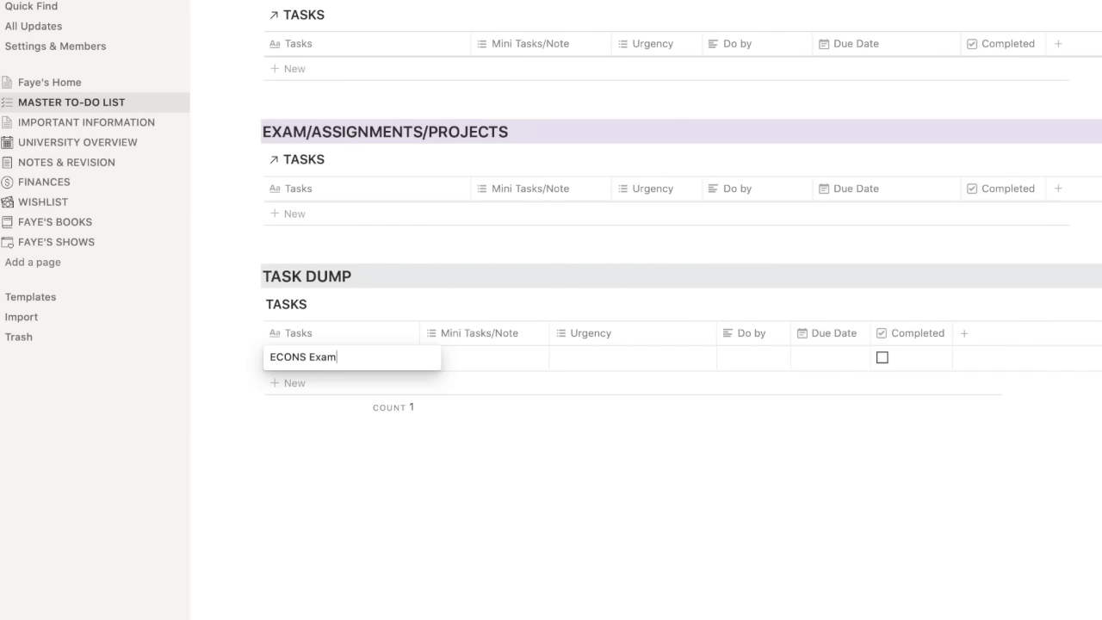
pyautogui.press('Return')
pyautogui.write('sub')
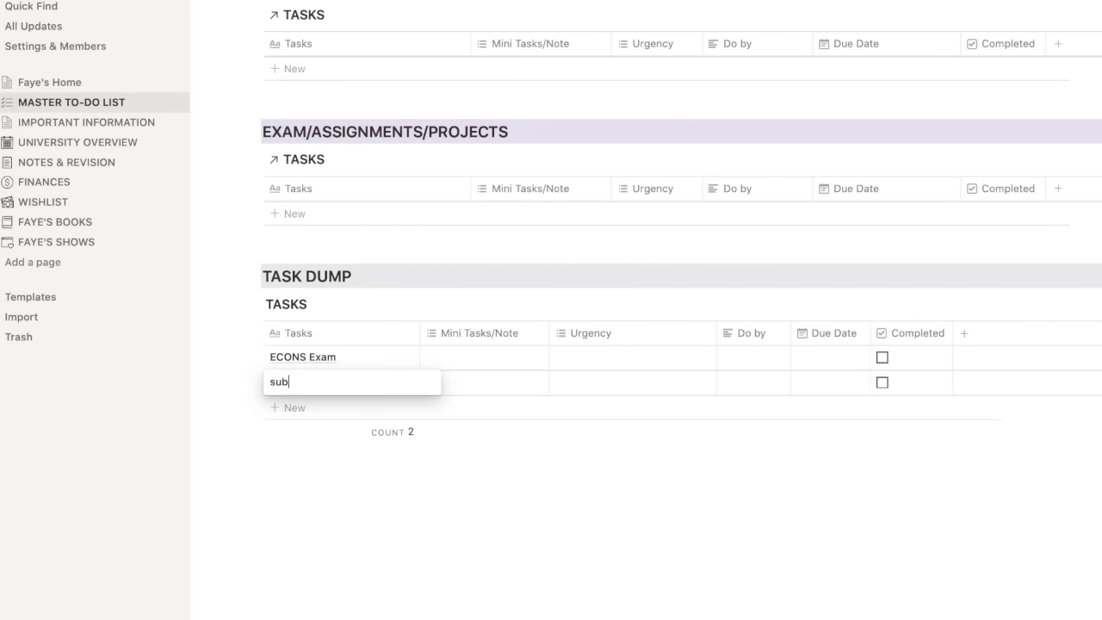
pyautogui.write('scribe and like this video')
pyautogui.press('Return')
# - Add the tasks "do STATS homework", "BIO assignment", "walk Miki", "CHEM worksheet" and "PHYSICS group project" to the TASK DUMP table
pyautogui.write('do S')
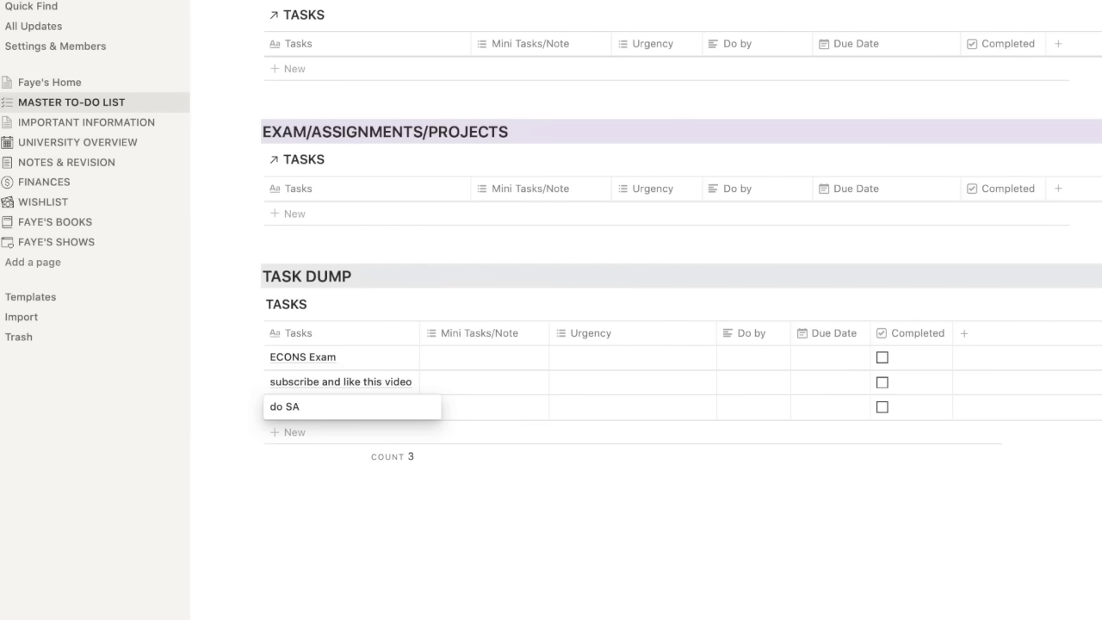
pyautogui.write('TATS homework')
pyautogui.press('Return')
pyautogui.write('BlO assignment')
pyautogui.press('Return')
pyautogui.write('walk Miki')
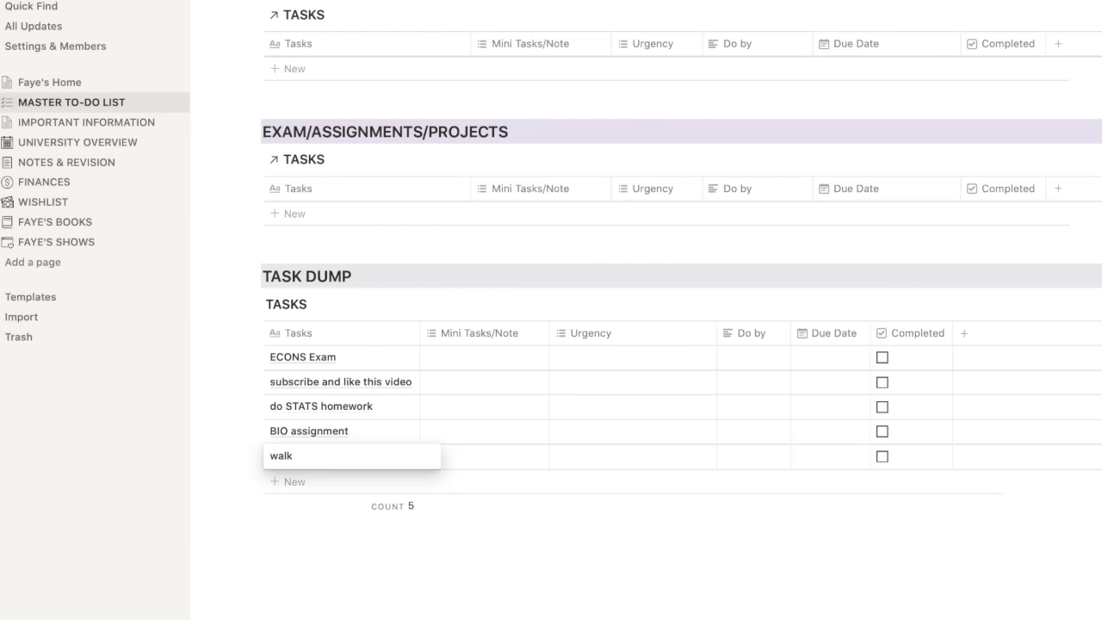
pyautogui.press('Return')
pyautogui.write('CHEM worksheet')
pyautogui.press('Return')
pyautogui.write('G')
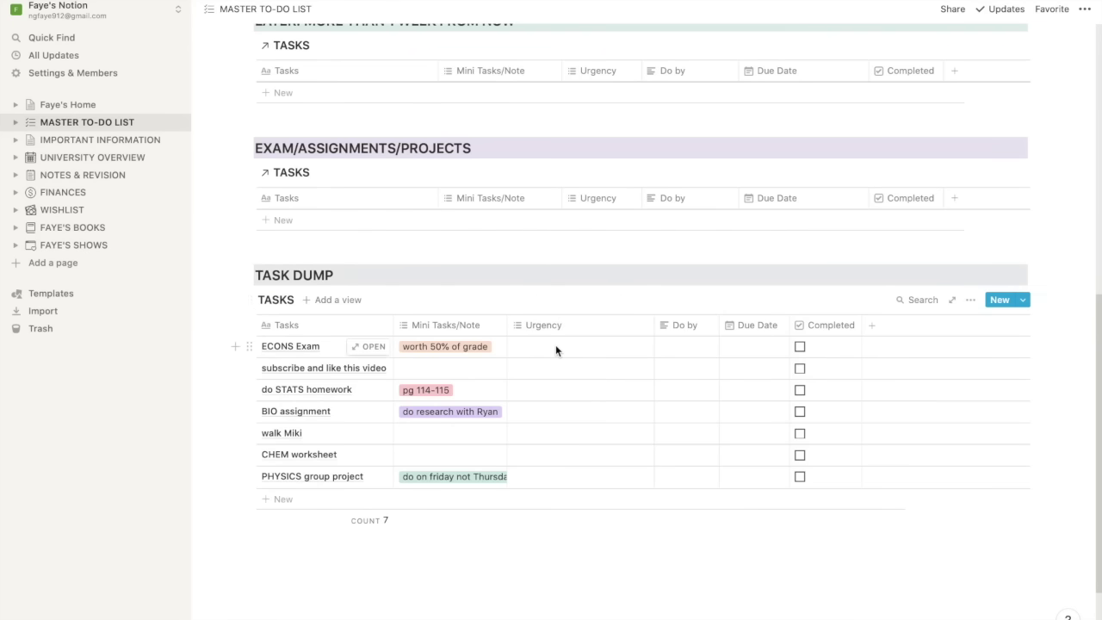
# - Set the ECONS Exam's urgency to HIGH PRIORITY and EXAM/ASSIGNMENT/PROJECT, and open the urgency options of "subscribe and like this video"
pyautogui.click(555, 345)
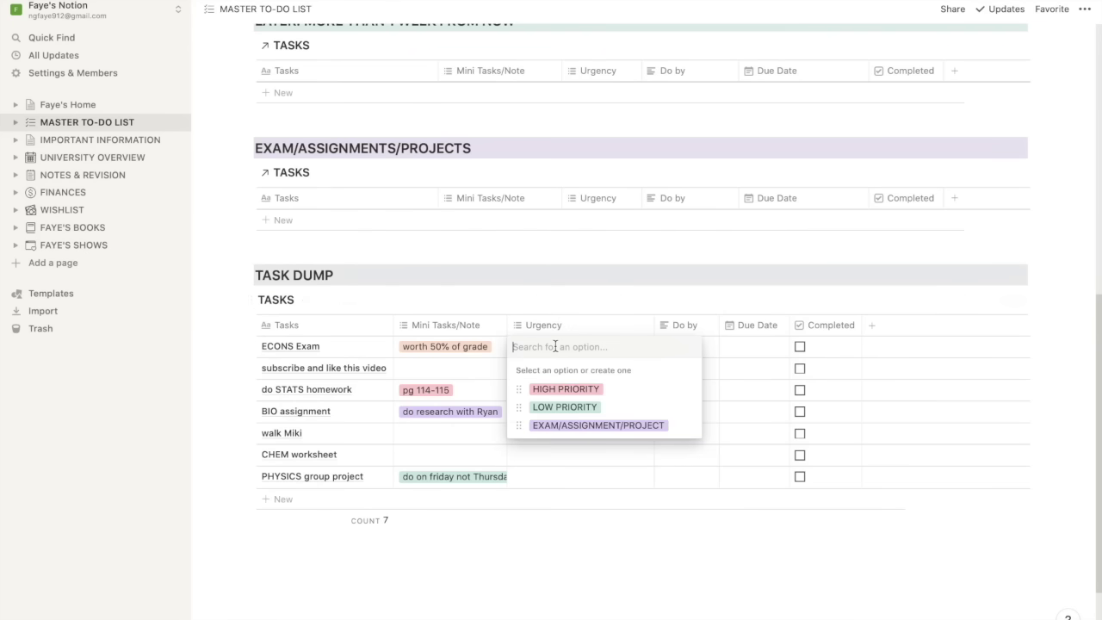
pyautogui.click(558, 392)
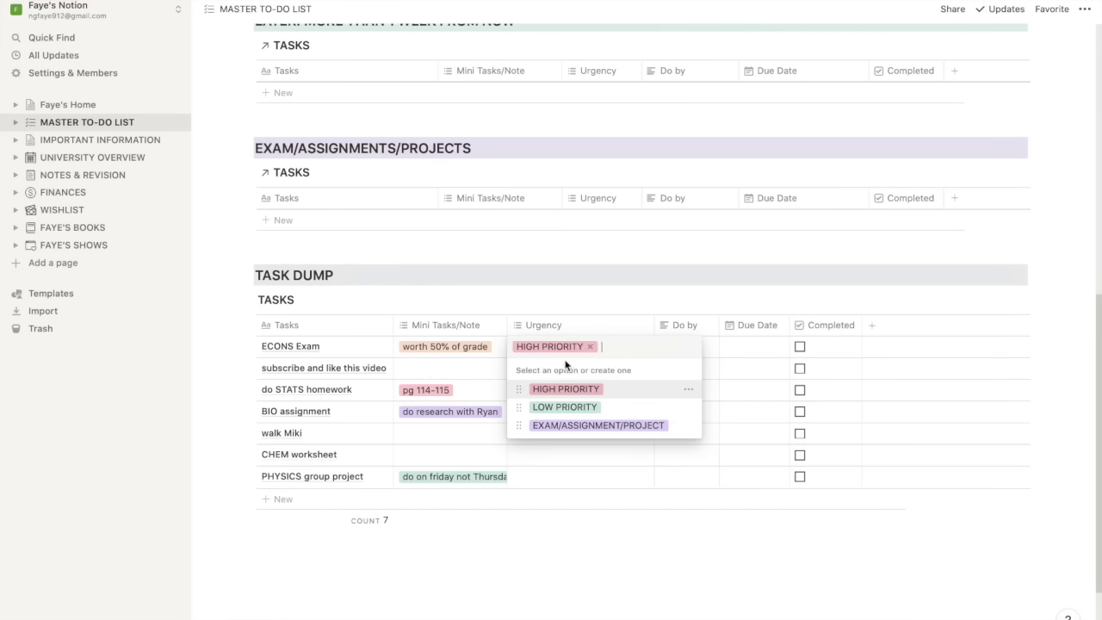
pyautogui.click(590, 426)
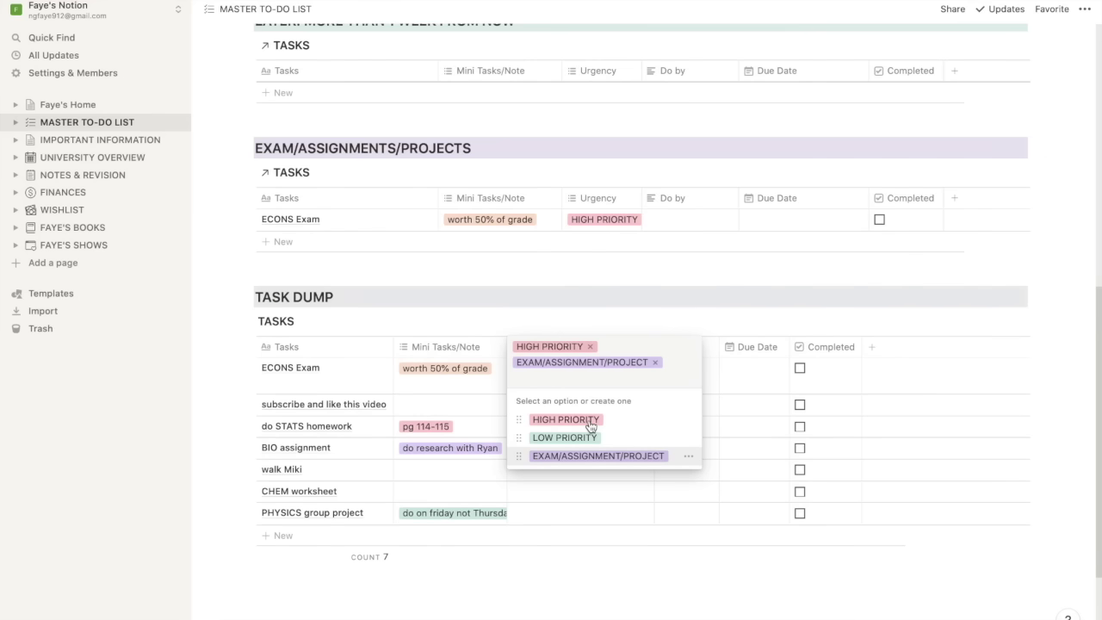
pyautogui.press('Escape')
pyautogui.click(580, 404)
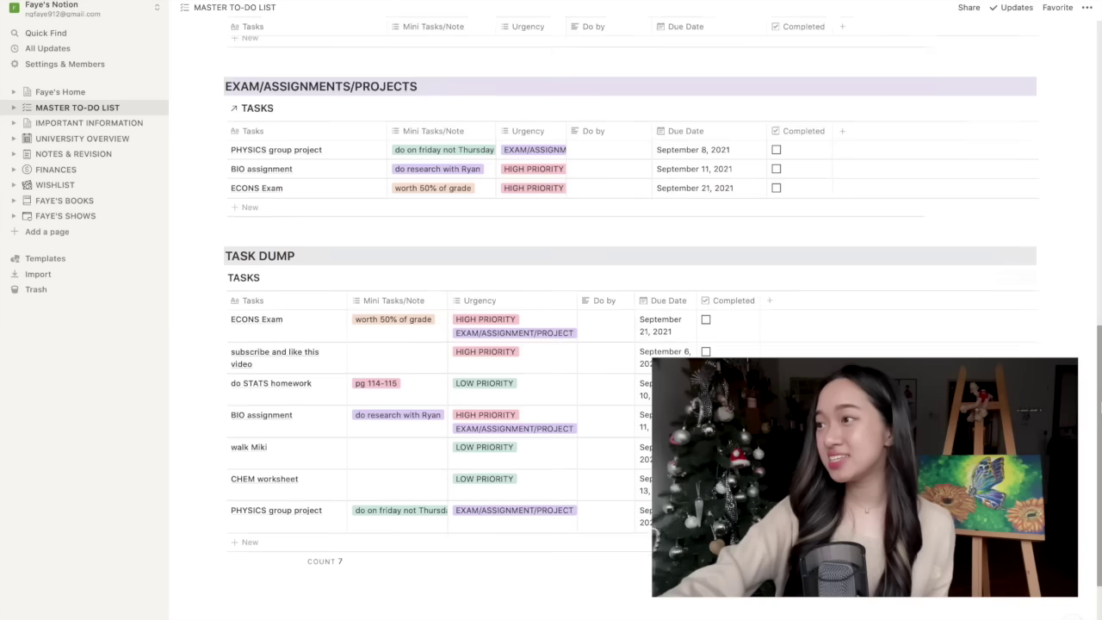
# - Examine how the tasks are sorted across the ASAP, SOON, LATER and EXAM/ASSIGNMENTS/PROJECTS sections
pyautogui.scroll(10, 1095, 248)
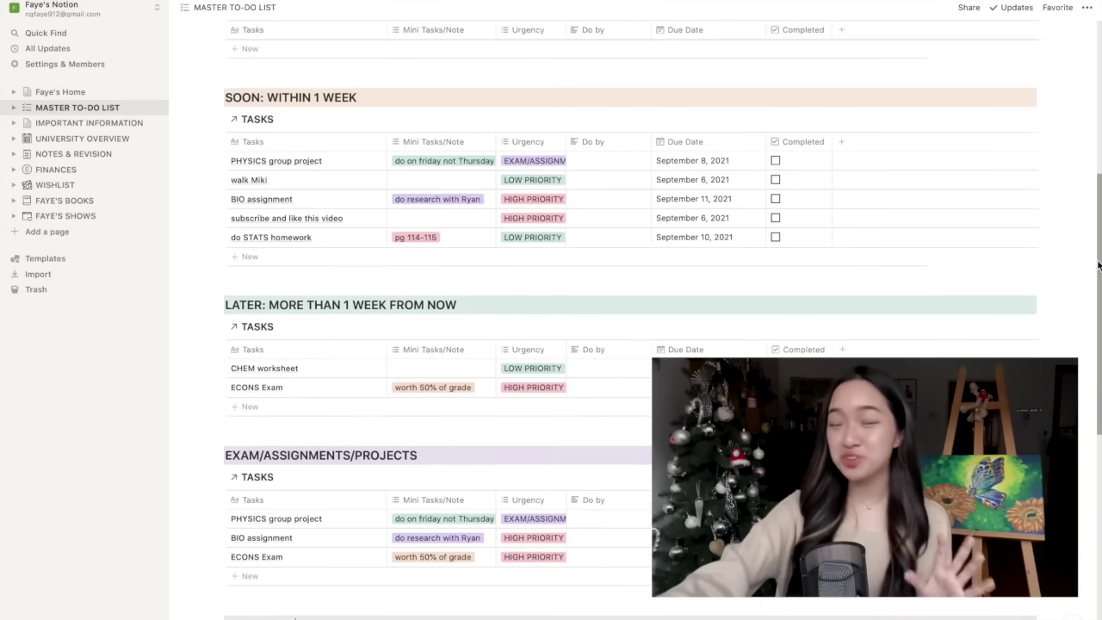
pyautogui.moveTo(1095, 247); pyautogui.dragTo(1093, 233)
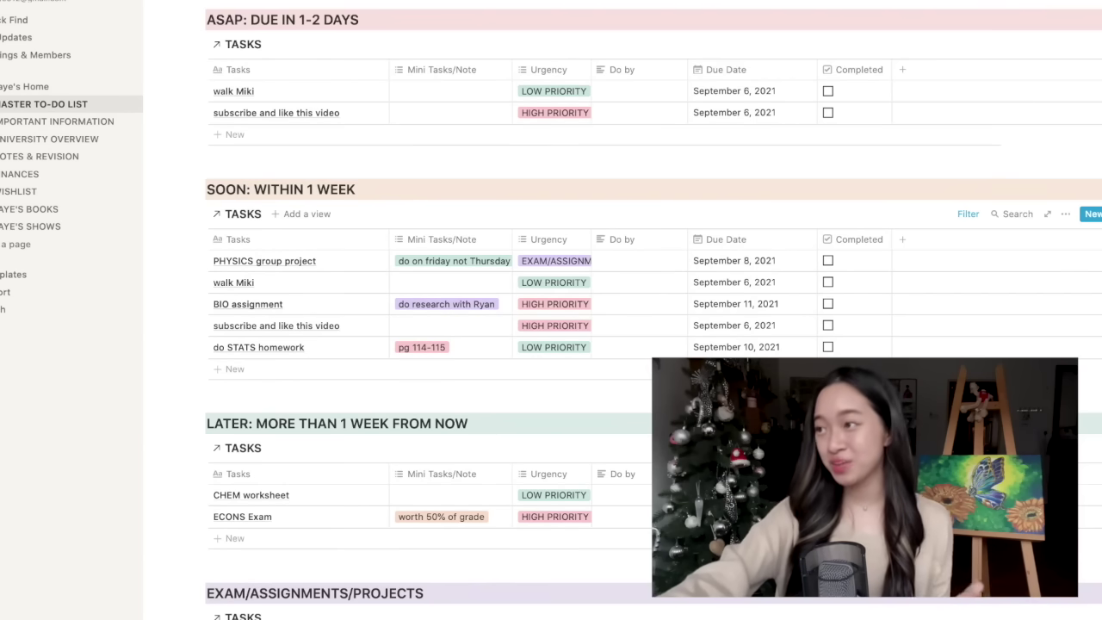
pyautogui.scroll(-5, 636, 344)
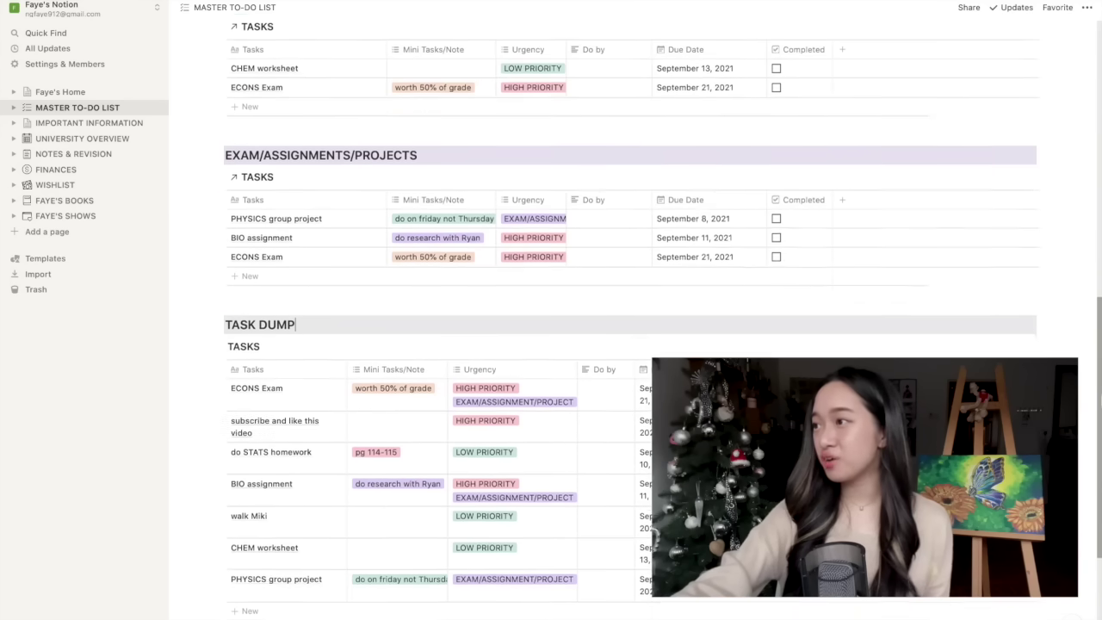
pyautogui.scroll(-1, 1099, 402)
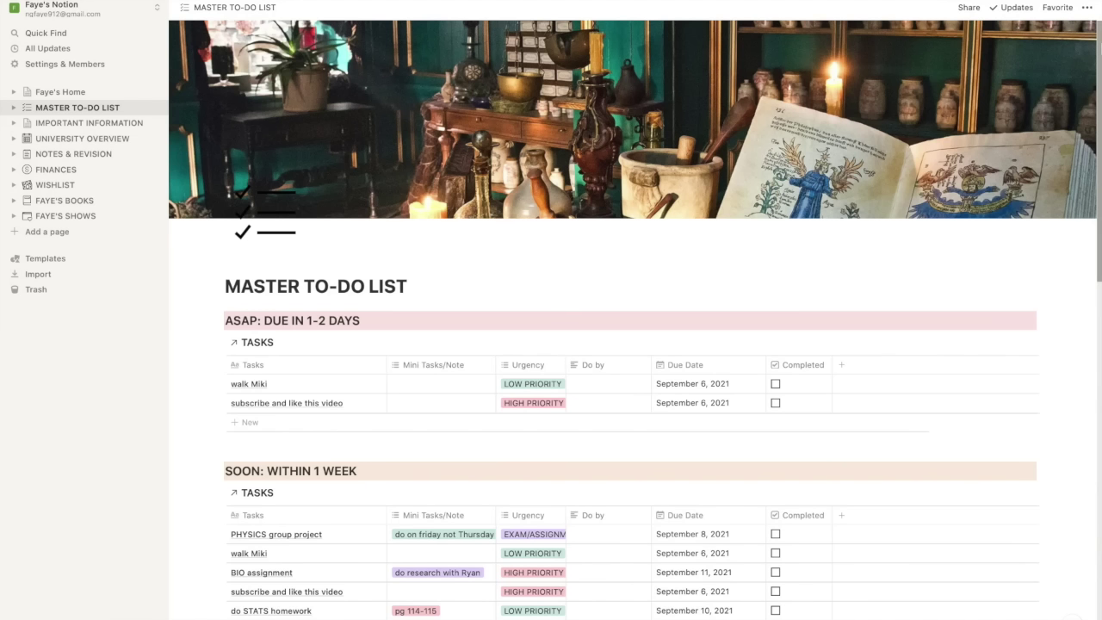
pyautogui.scroll(-4, 634, 320)
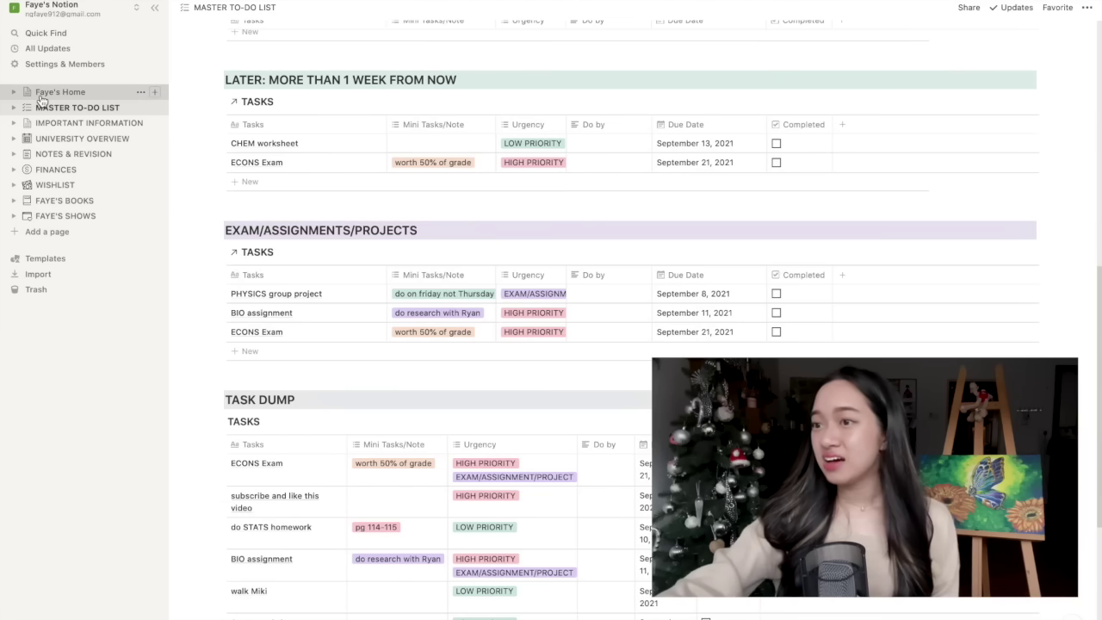
# - Return to the home page and open the University Overview page from its Education section
pyautogui.click(40, 94)
pyautogui.scroll(-10, 602, 345)
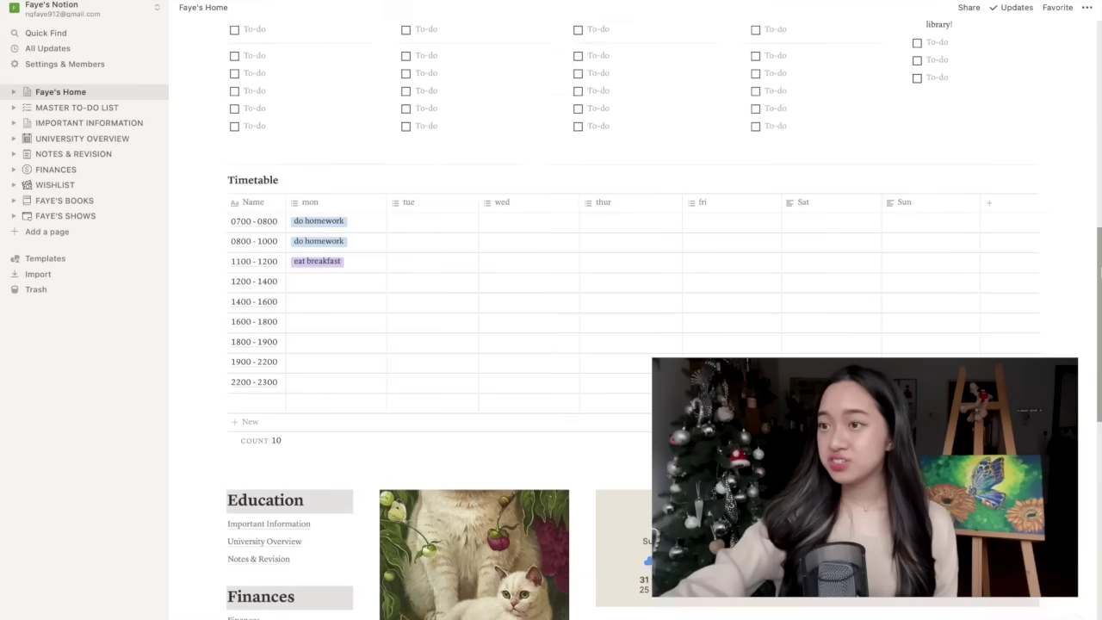
pyautogui.scroll(-5, 825, 234)
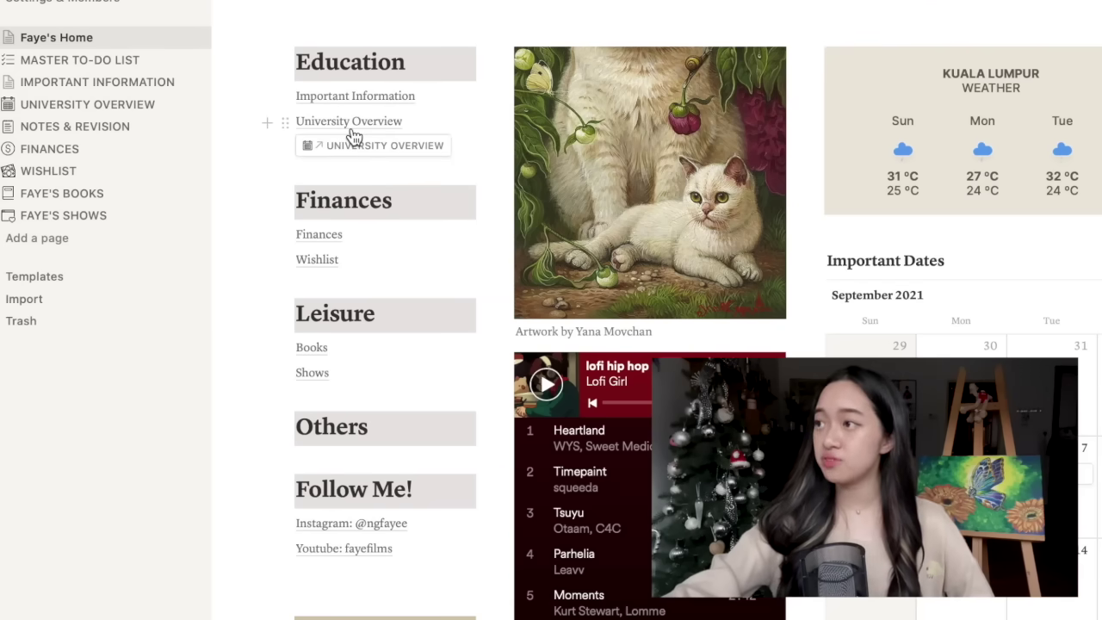
pyautogui.click(362, 126)
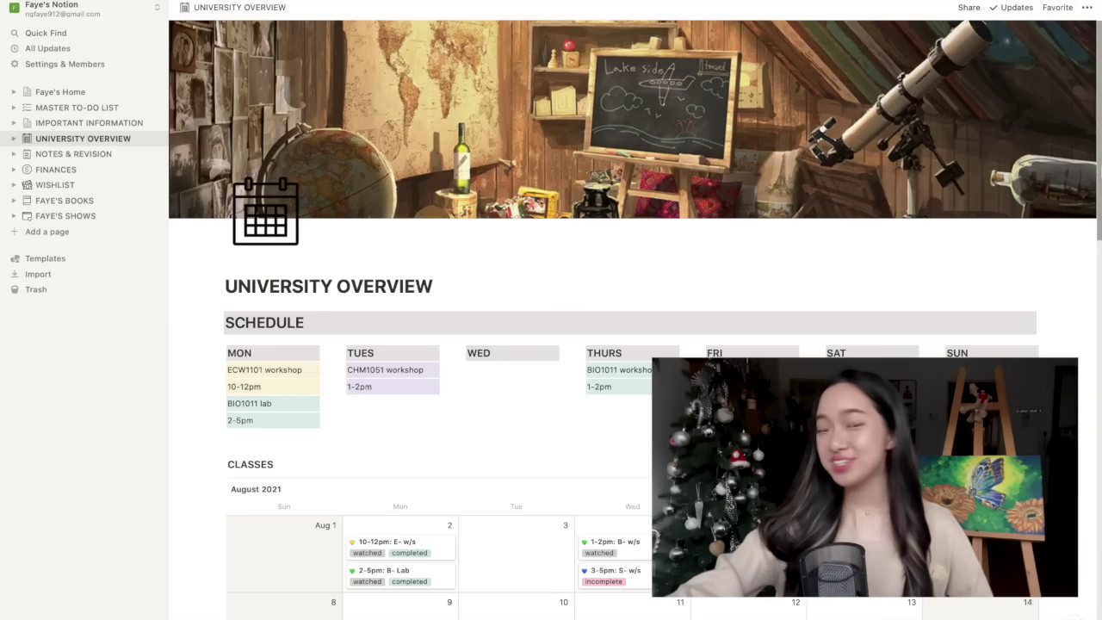
# - Replace the first Monday class, ECW1101 workshop, with "Geography workshop" in the University Overview schedule
pyautogui.scroll(-4, 633, 312)
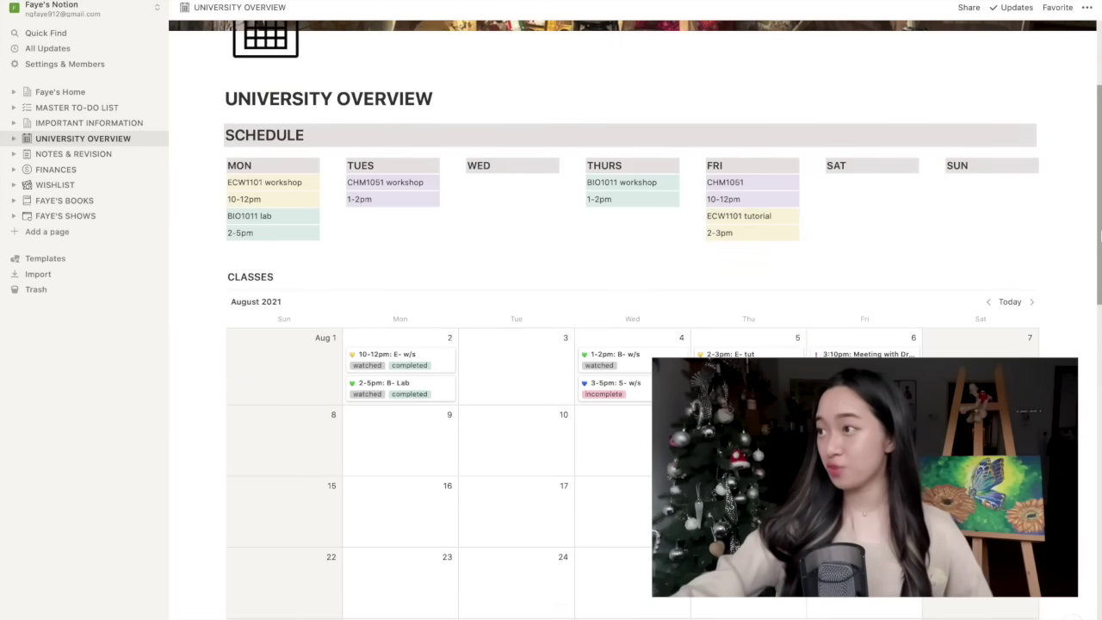
pyautogui.click(295, 193)
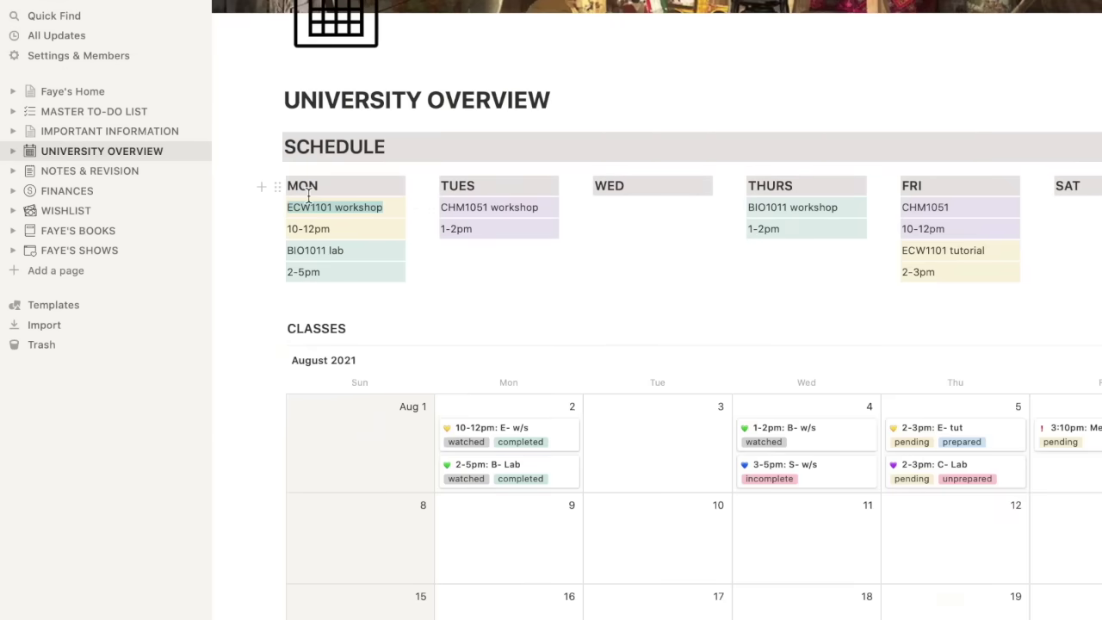
pyautogui.write('Geog')
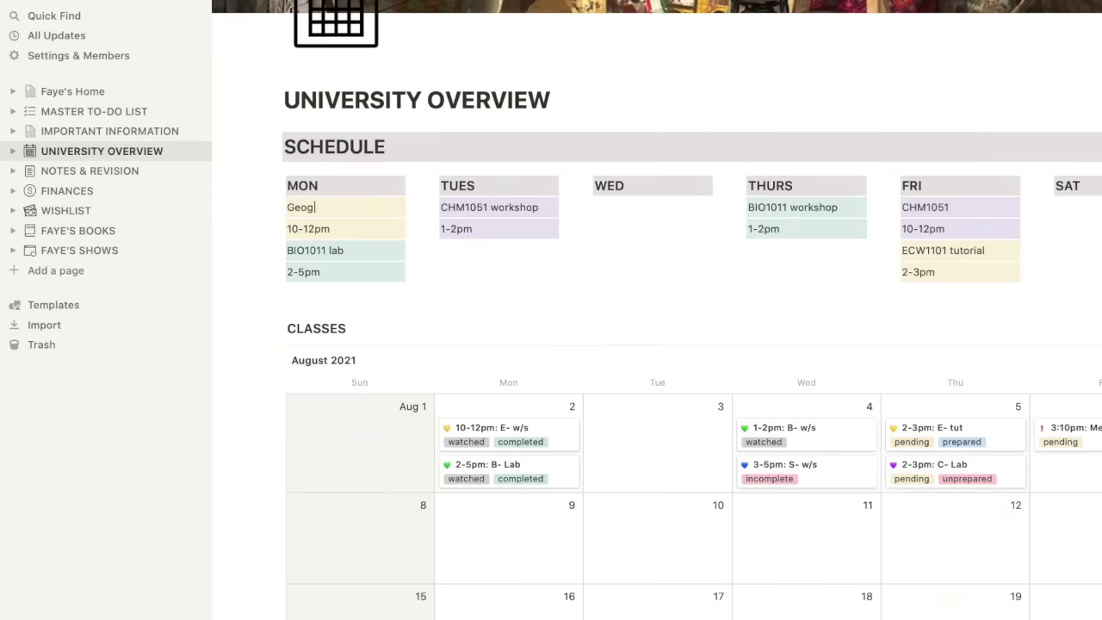
pyautogui.write('raphy workshop')
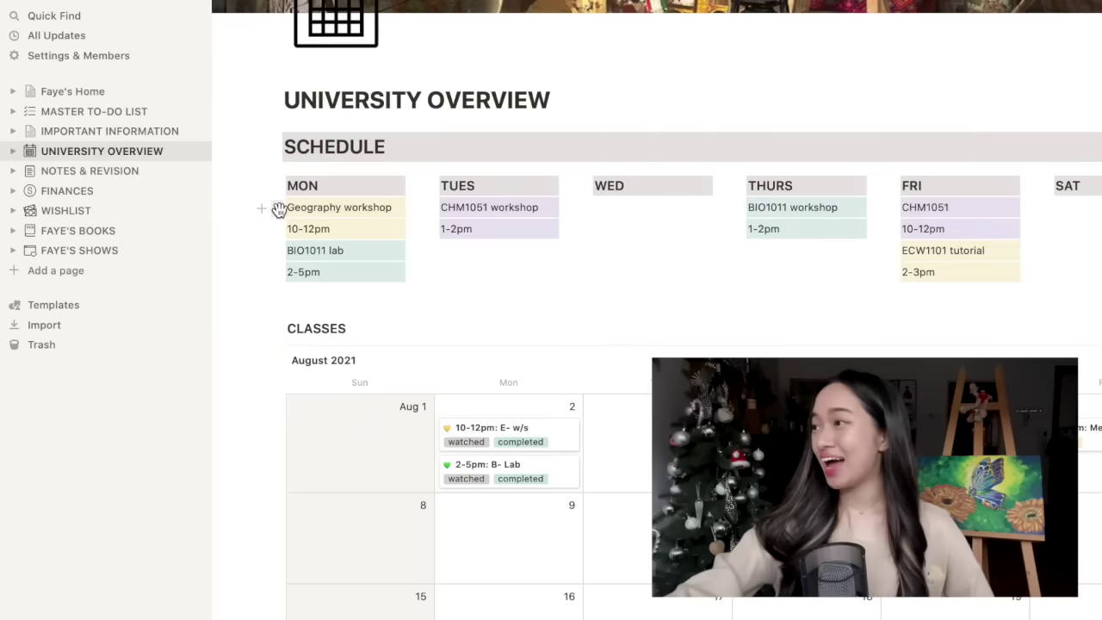
pyautogui.click(278, 209)
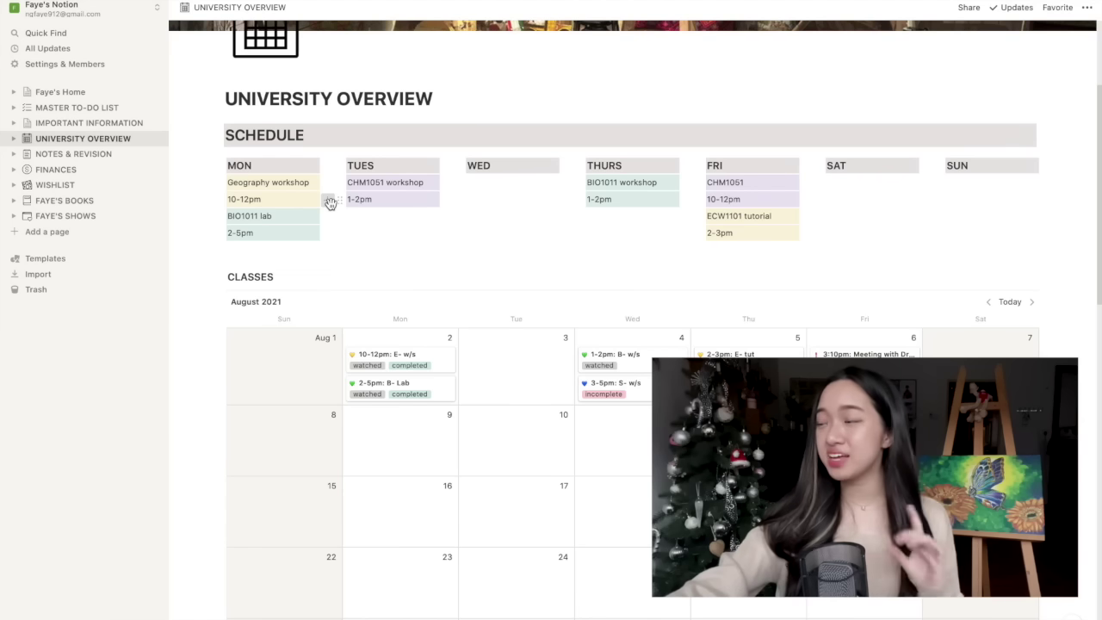
# - Add the text "here" under WED in the schedule and open its link options
pyautogui.click(330, 203)
pyautogui.moveTo(337, 214); pyautogui.dragTo(482, 180)
pyautogui.write('here')
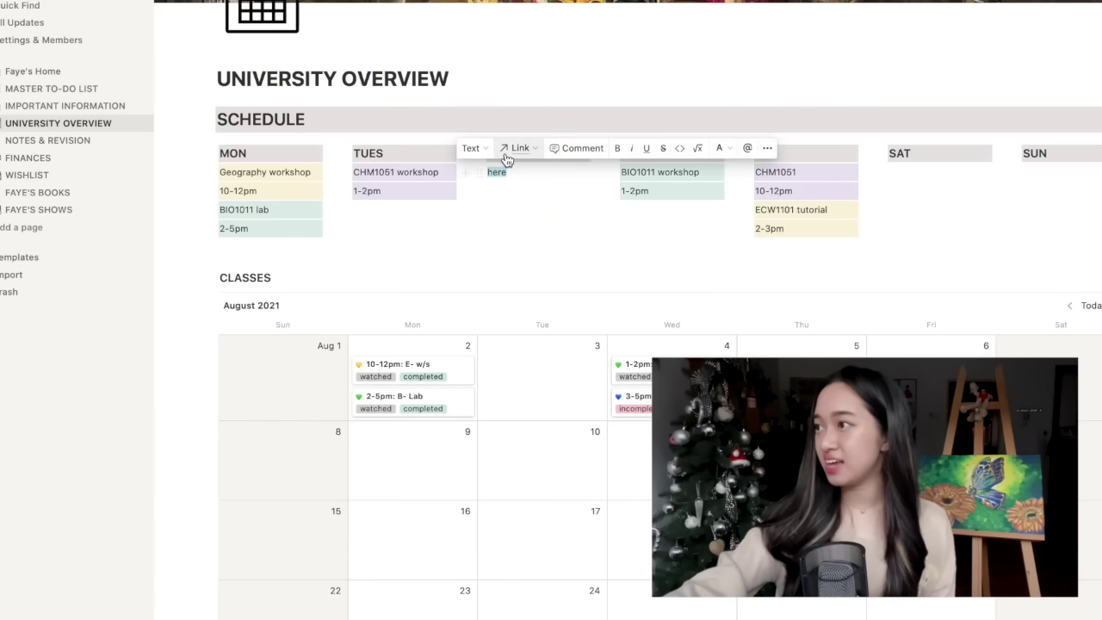
pyautogui.click(507, 158)
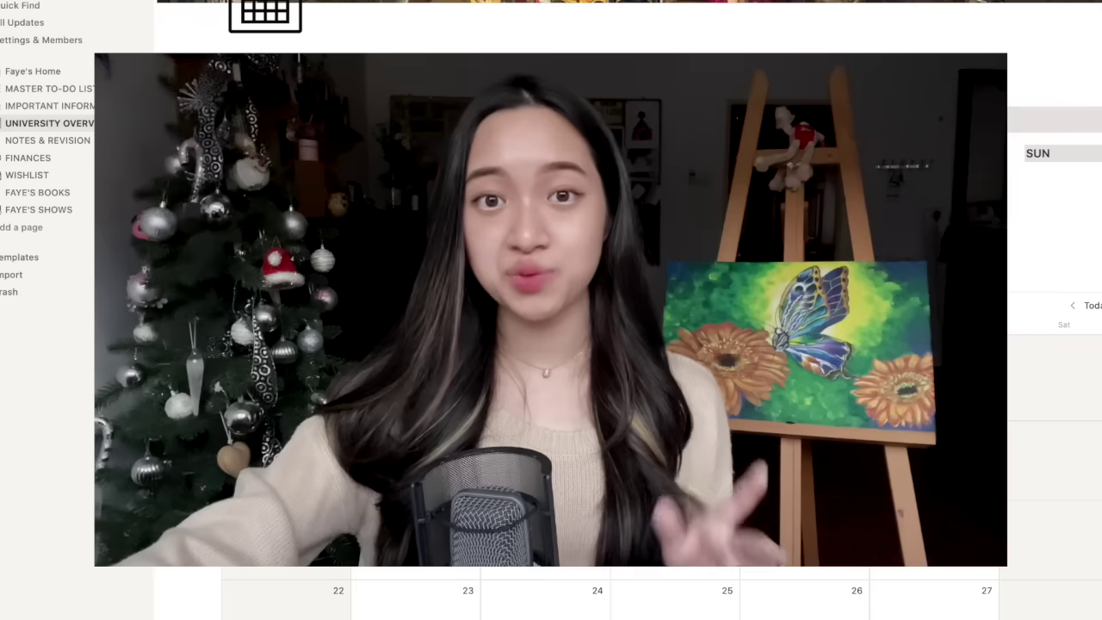
pyautogui.press('Escape')
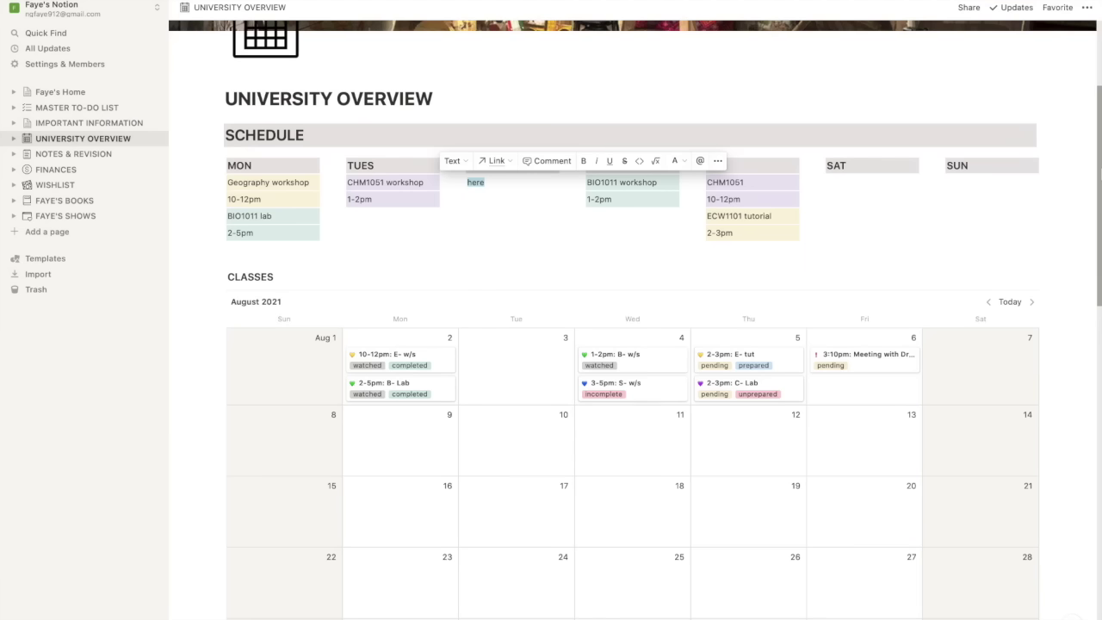
# - Add "Title of class" on August 11, 2021 to the CLASSES calendar and tag it with a new "skipped" option
pyautogui.scroll(-5, 633, 318)
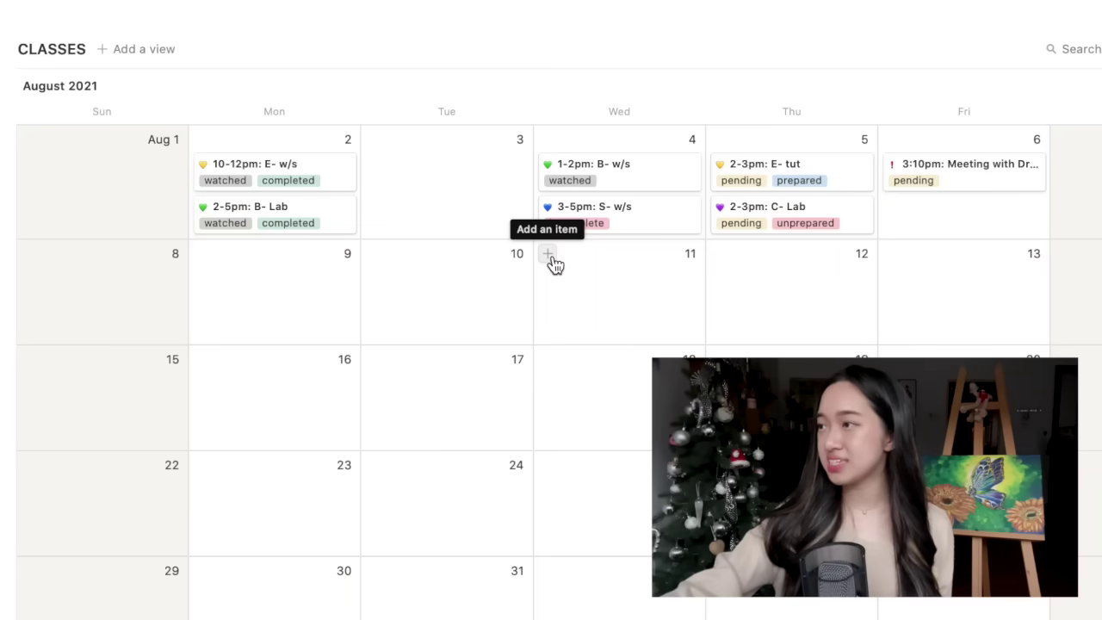
pyautogui.click(550, 256)
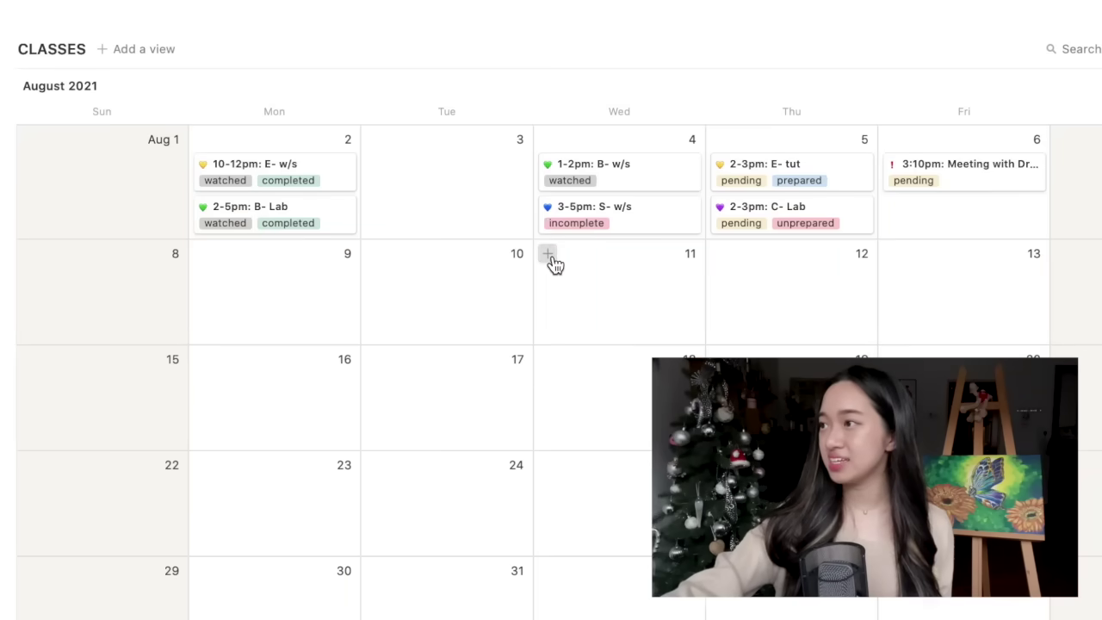
pyautogui.write('Title of class')
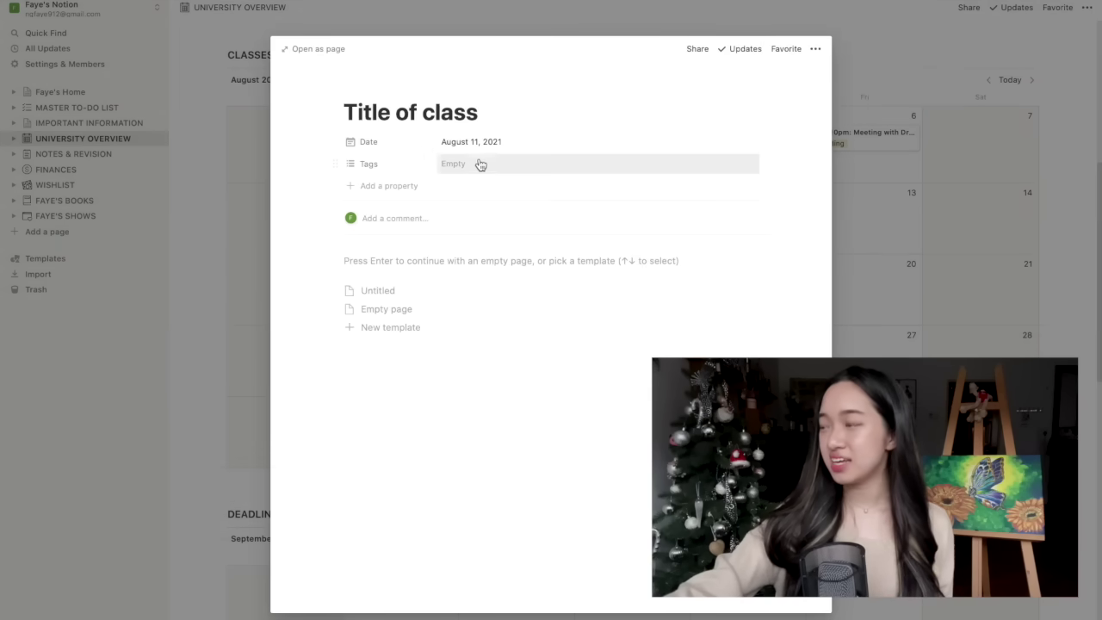
pyautogui.click(478, 166)
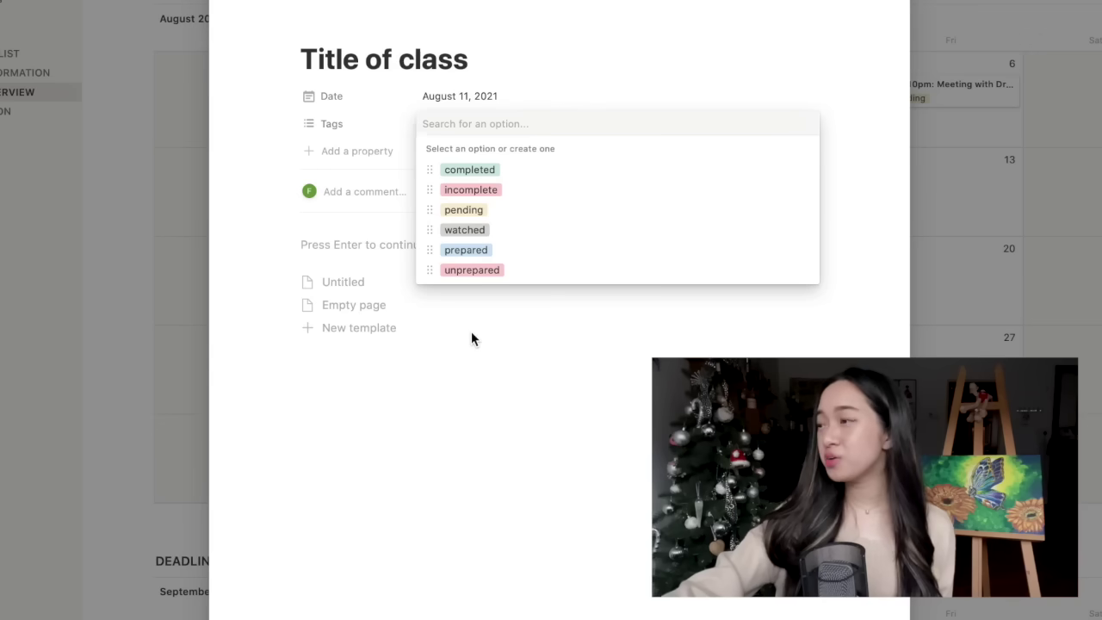
pyautogui.write('skipped')
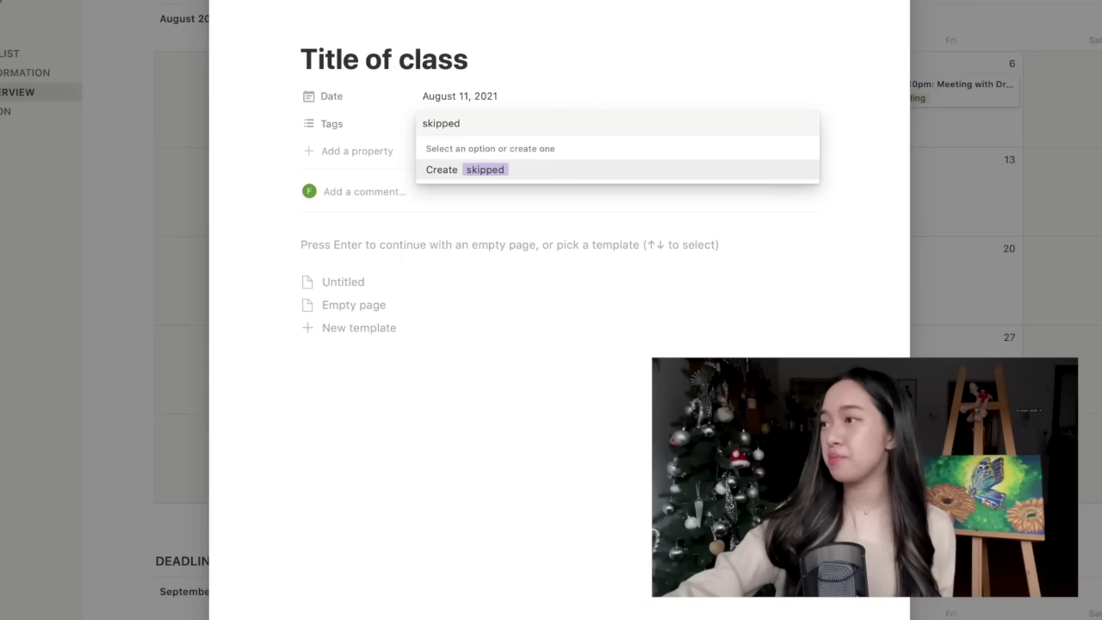
pyautogui.press('Return')
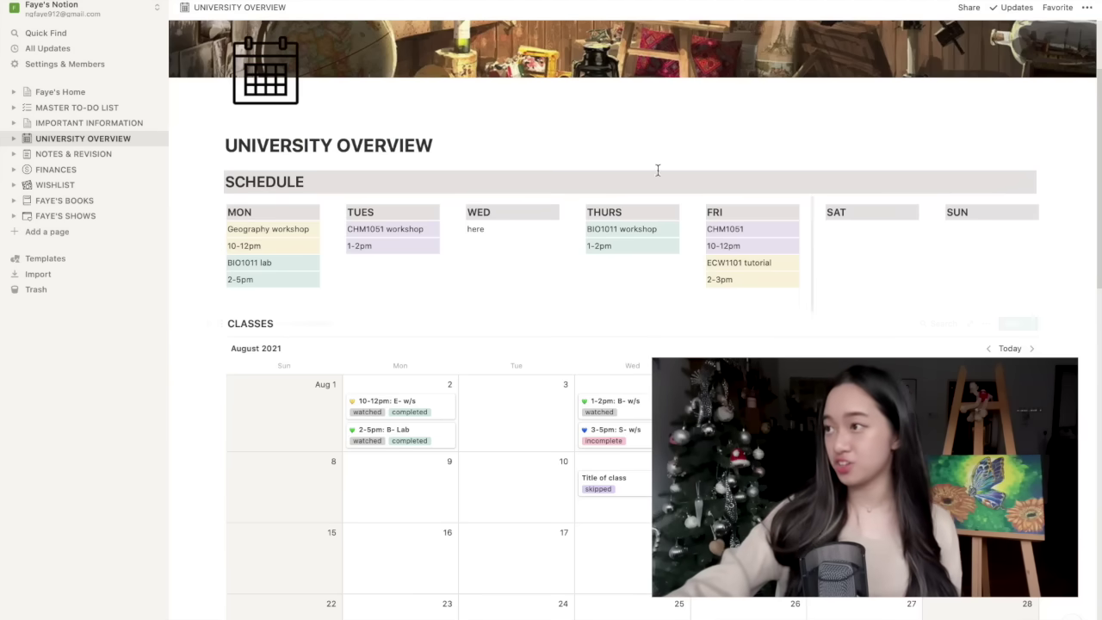
pyautogui.click(612, 400)
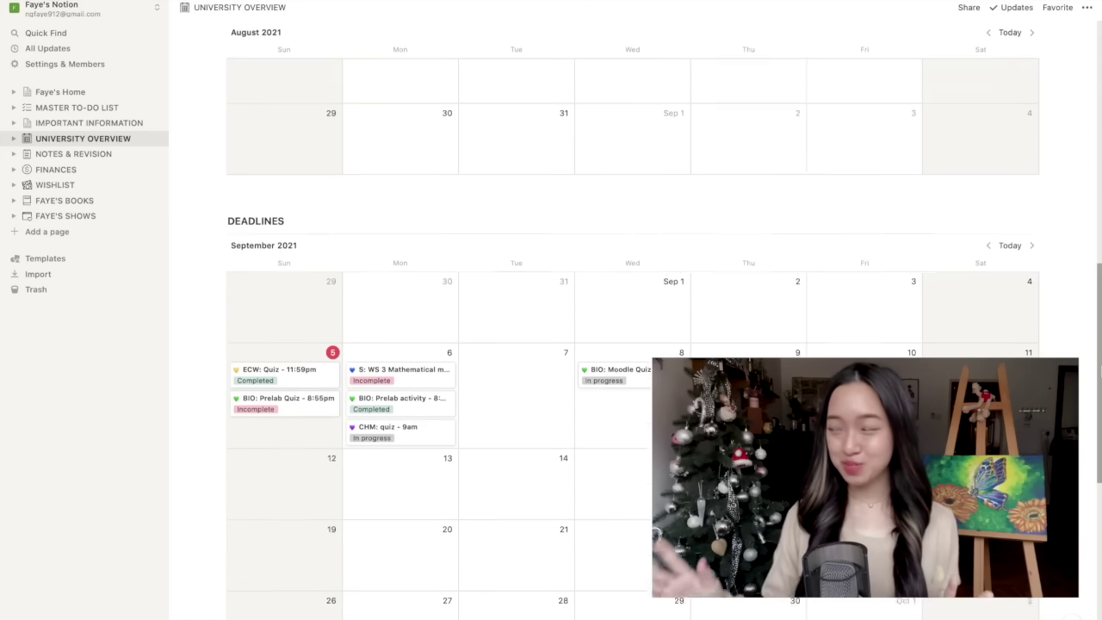
# - Add "BIO: worksheet" with a green heart icon on September 10, 2021 to the DEADLINES calendar and tag it In progress
pyautogui.scroll(-2, 632, 319)
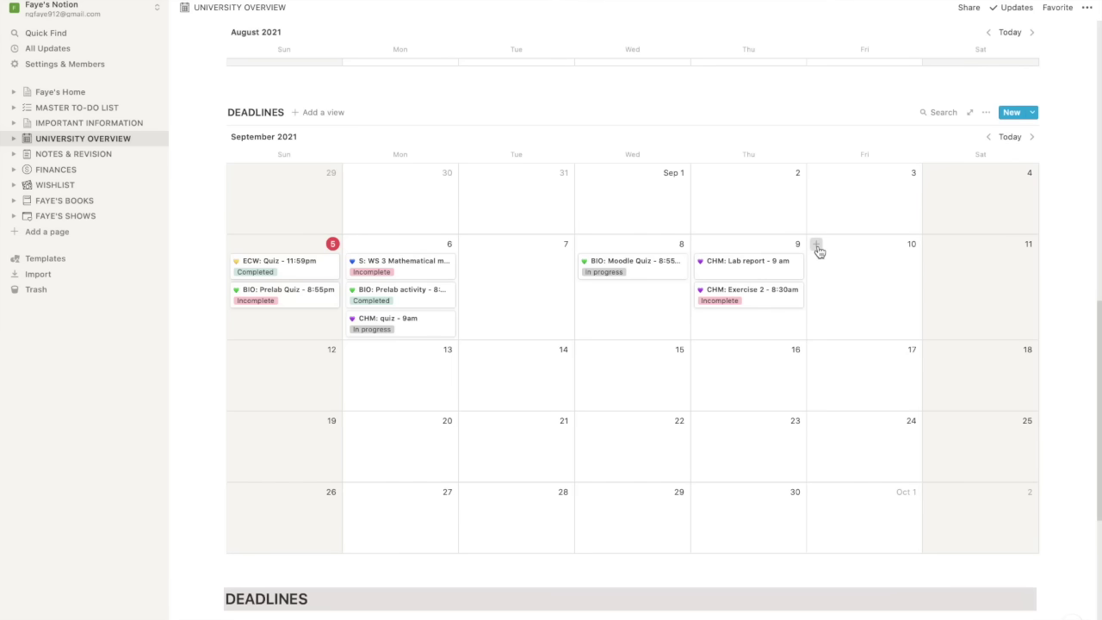
pyautogui.click(817, 248)
pyautogui.write('BIO: workshe')
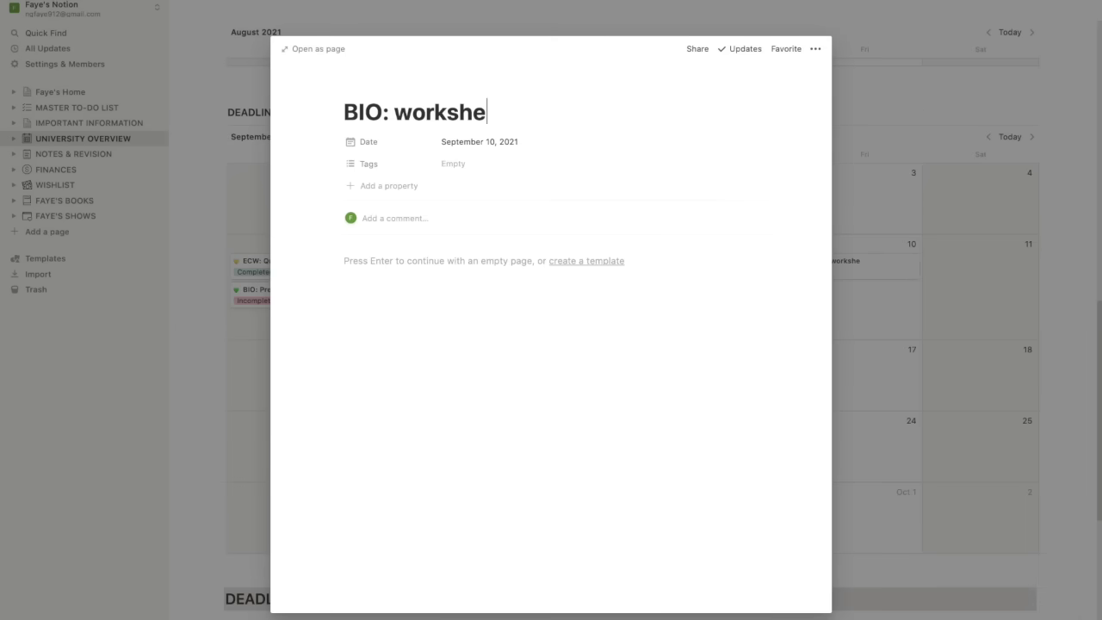
pyautogui.write('et')
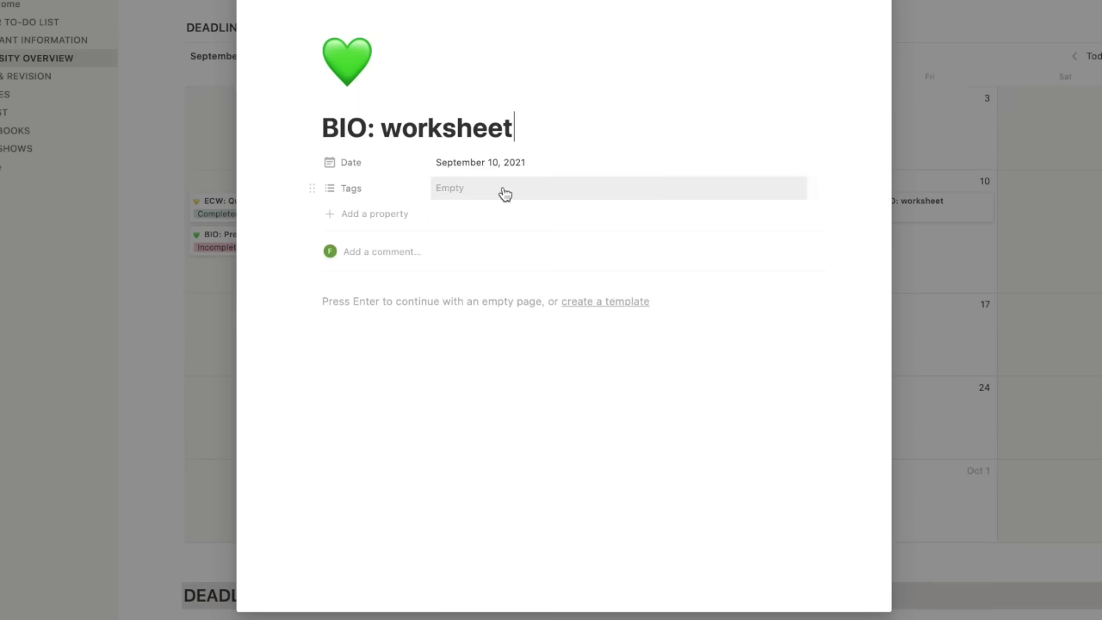
pyautogui.click(501, 167)
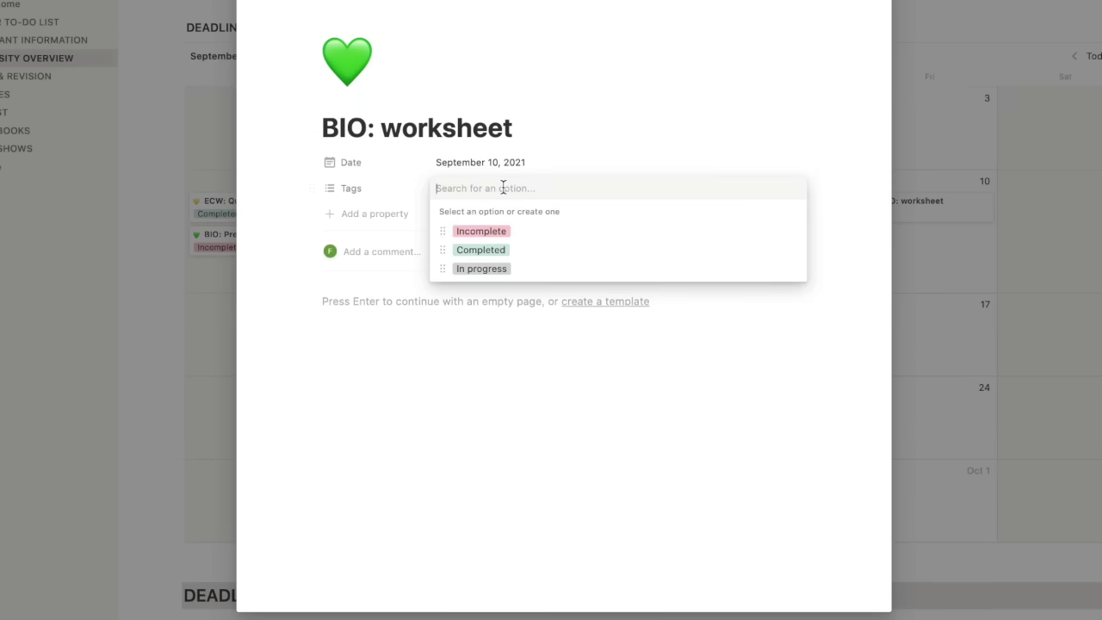
pyautogui.click(491, 274)
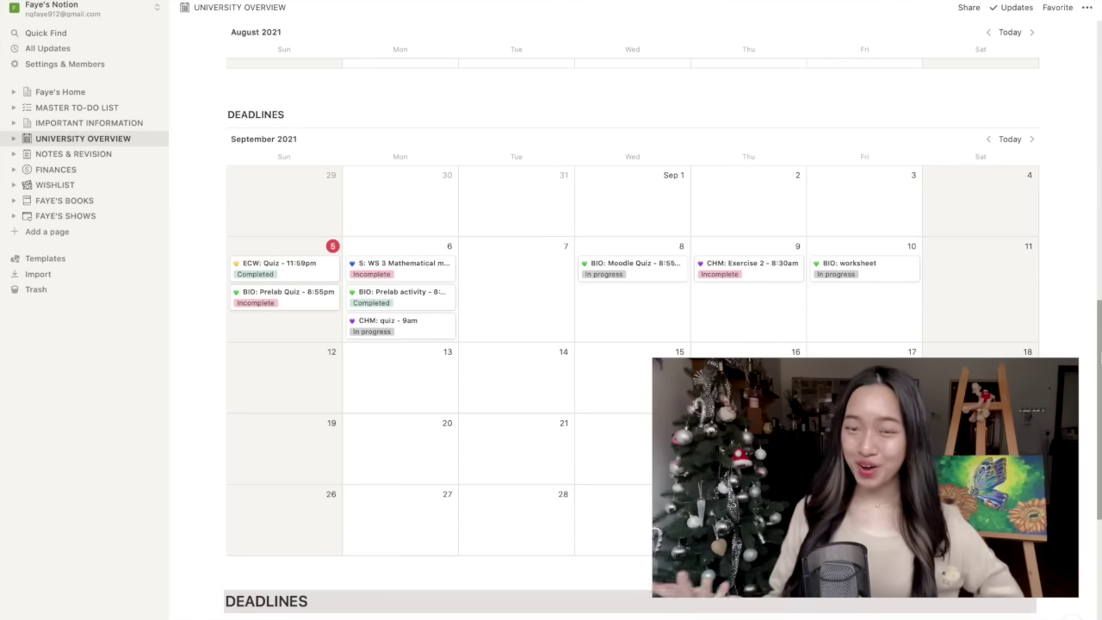
# - Set the Subject 4 entry's date to September 15, 2021 in the Exam/Assignment/Project/Quiz table
pyautogui.scroll(-5, 628, 344)
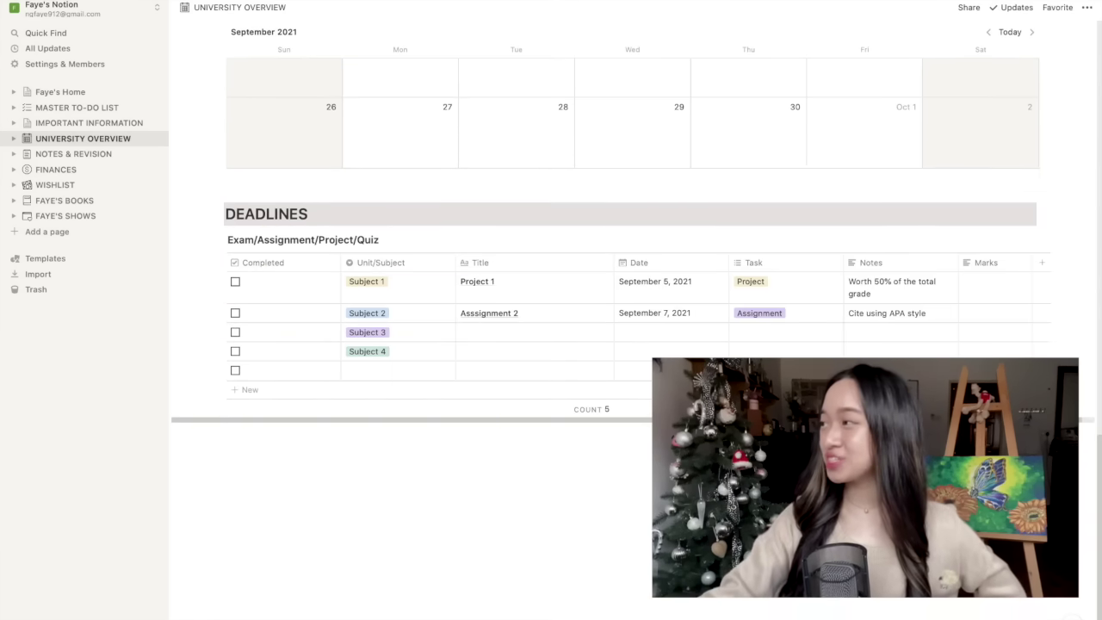
pyautogui.click(928, 475)
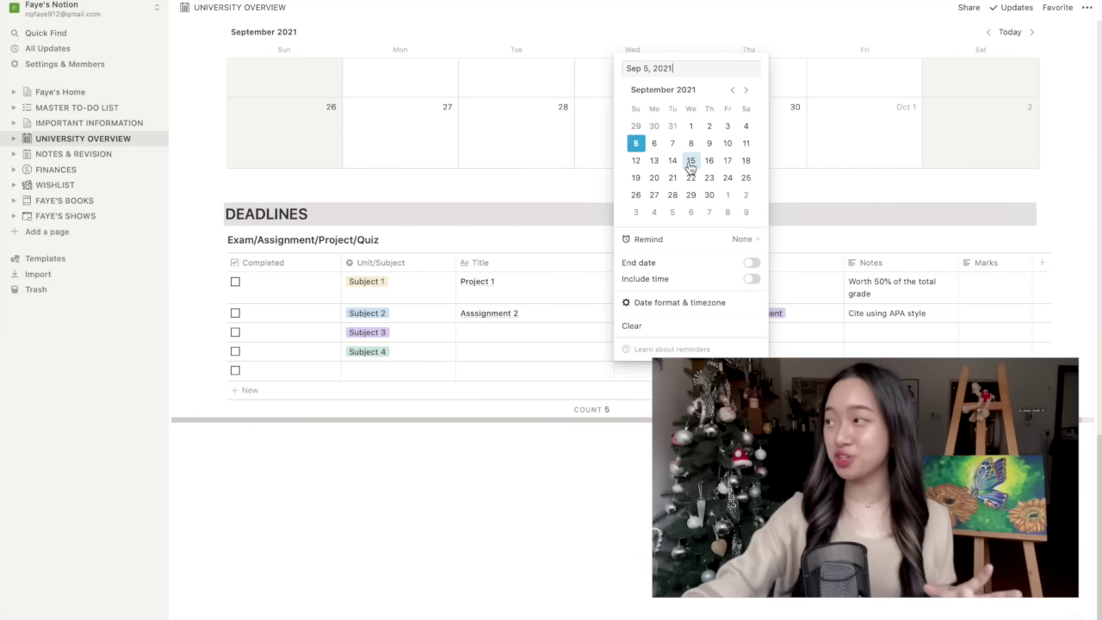
pyautogui.click(690, 163)
pyautogui.click(783, 193)
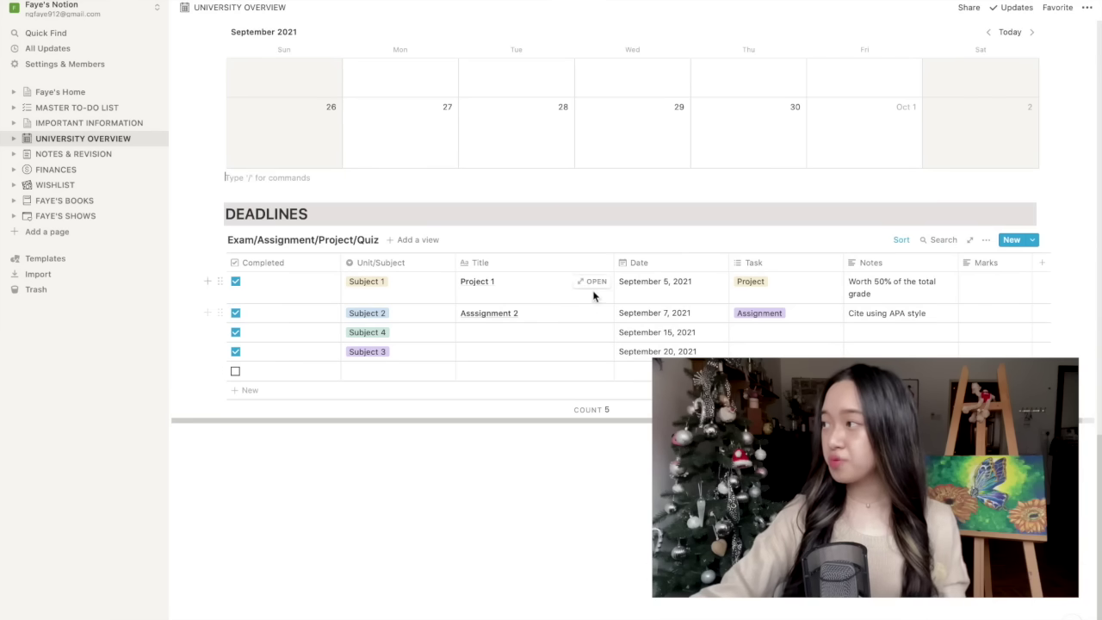
# - Paste the lines RESEARCH, COMMENTS and FINAL ESSAY into the Project 1 page and turn them into Heading 2
pyautogui.click(593, 282)
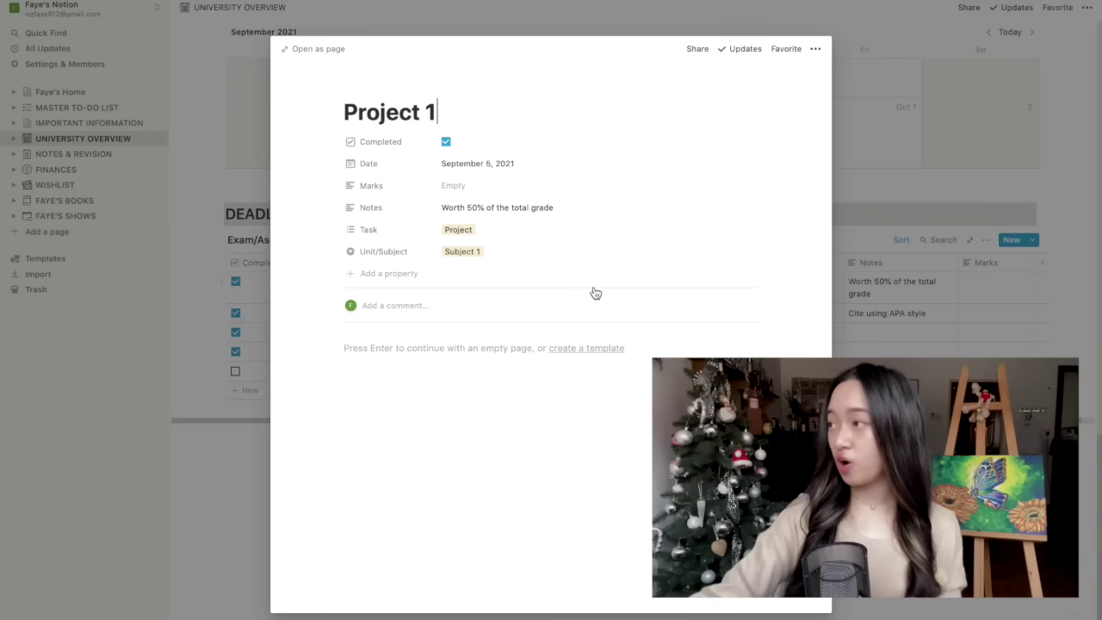
pyautogui.press('super+v')
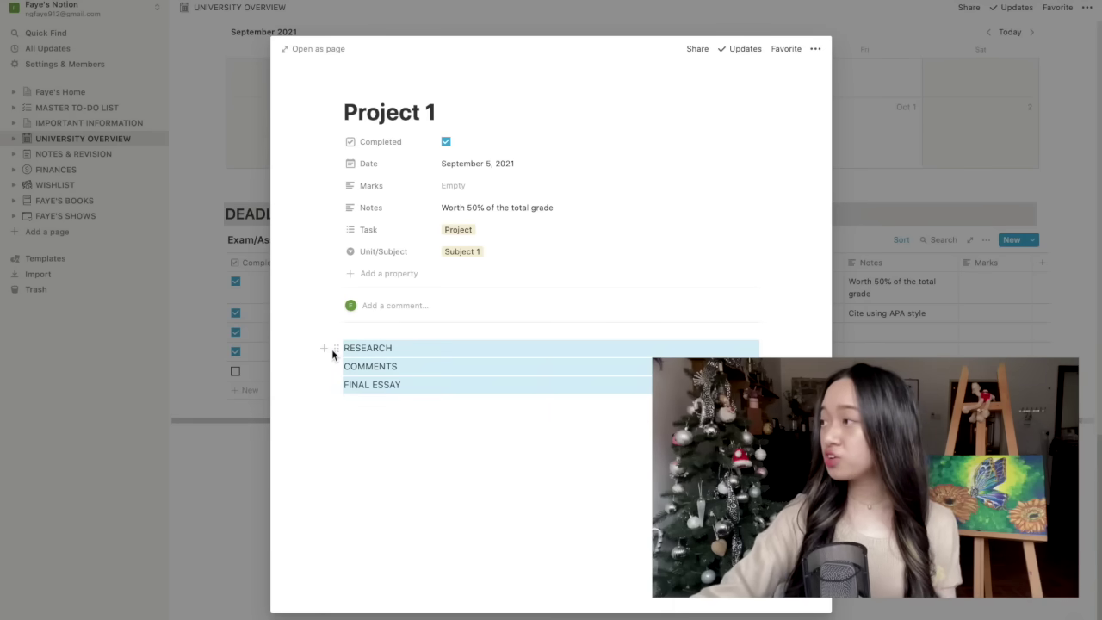
pyautogui.click(335, 348)
pyautogui.moveTo(293, 336)
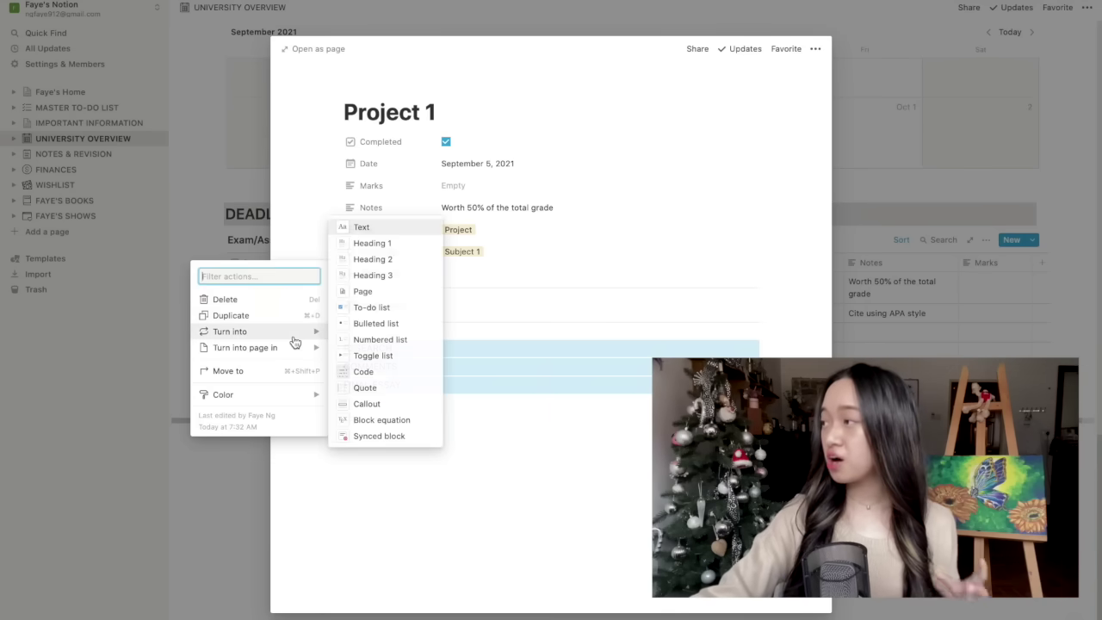
pyautogui.click(403, 261)
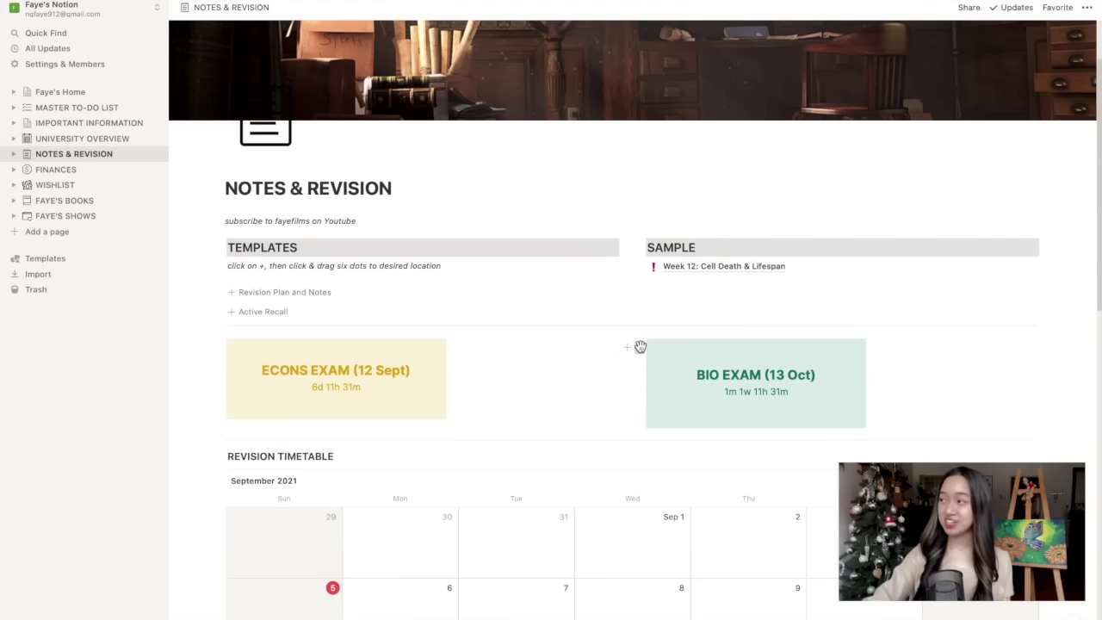
# - Examine the exam countdowns, revision timetable and the Economics and Biology week lists on the Notes & Revision page
pyautogui.moveTo(640, 346); pyautogui.dragTo(428, 415)
pyautogui.scroll(-3, 632, 370)
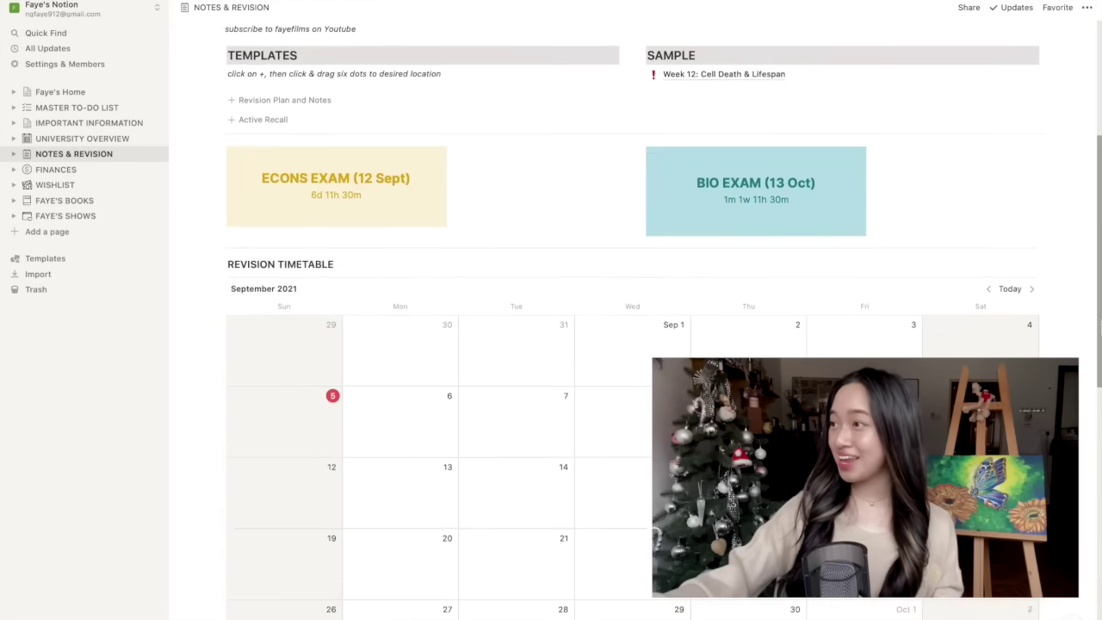
pyautogui.scroll(-3, 633, 344)
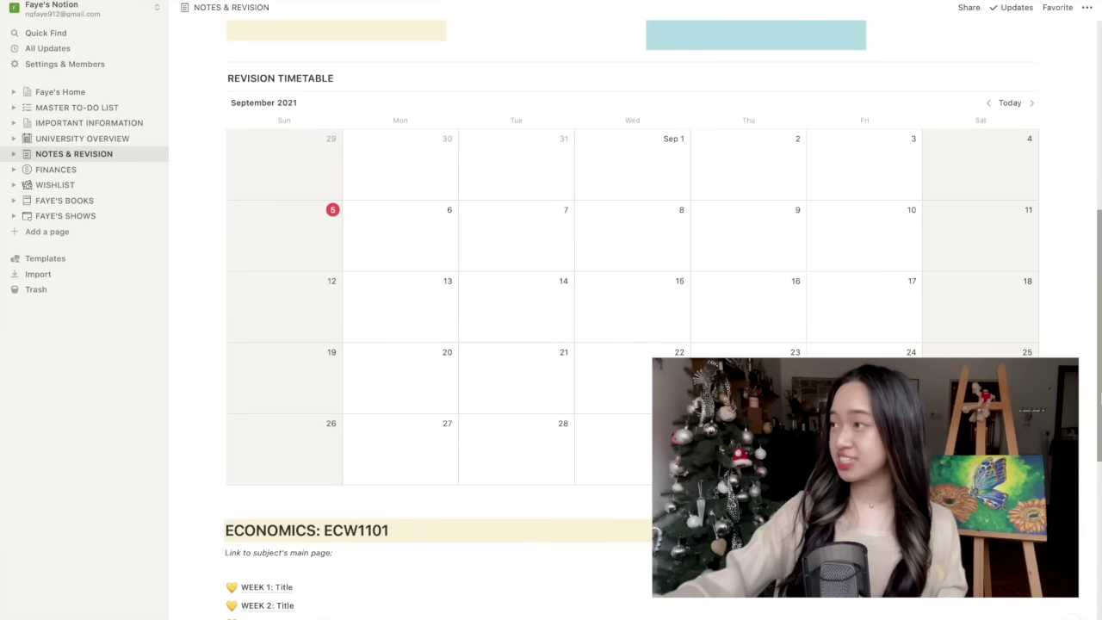
pyautogui.scroll(-4, 632, 344)
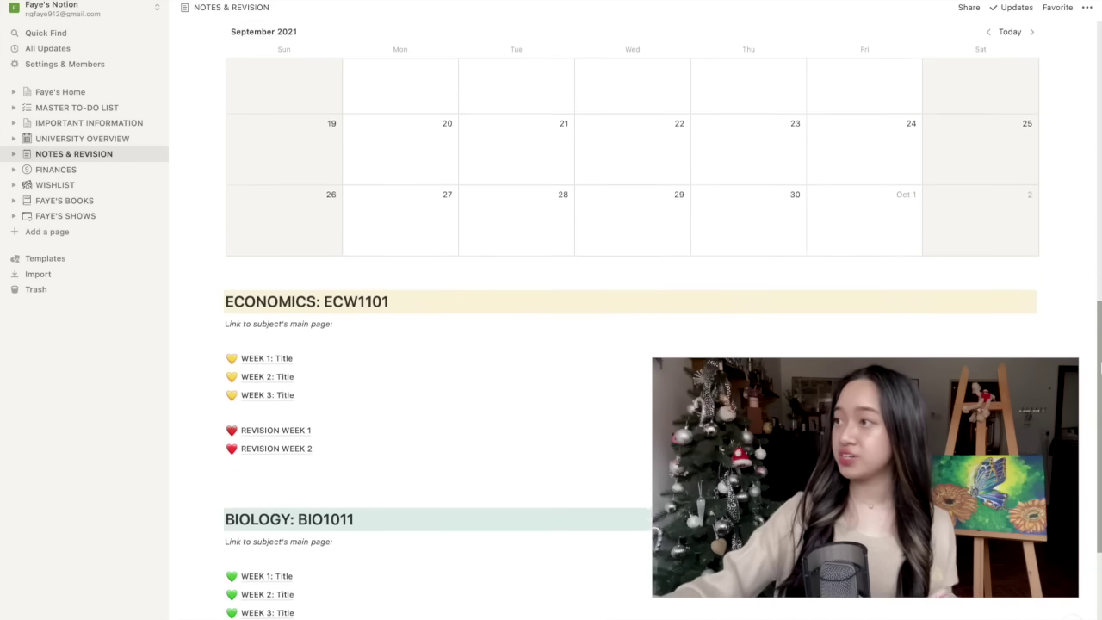
pyautogui.scroll(-3, 1096, 430)
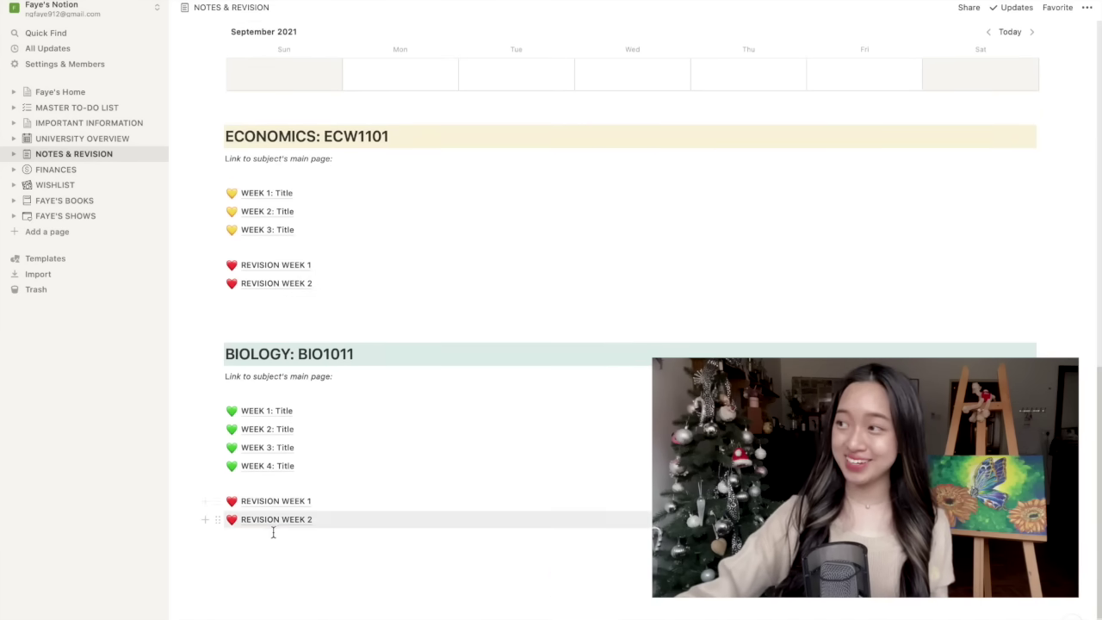
pyautogui.scroll(-1, 276, 344)
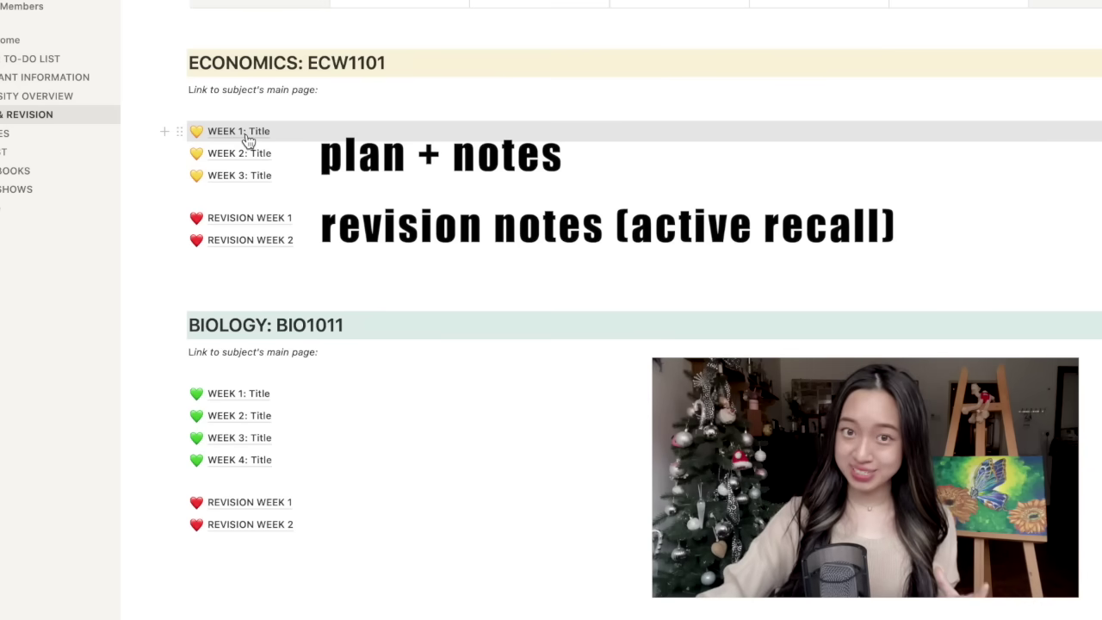
# - Open the WEEK 1: Title page under Economics and rename it "Chapter 1: Topic"
pyautogui.click(274, 173)
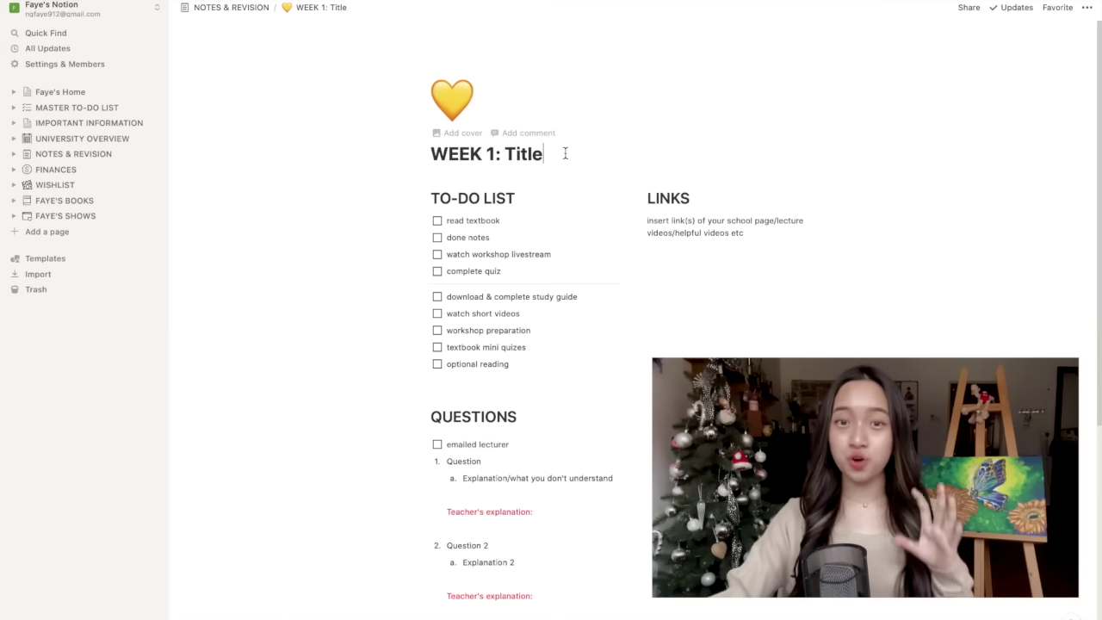
pyautogui.moveTo(434, 144); pyautogui.dragTo(430, 146)
pyautogui.write('Chapter 1: Topic')
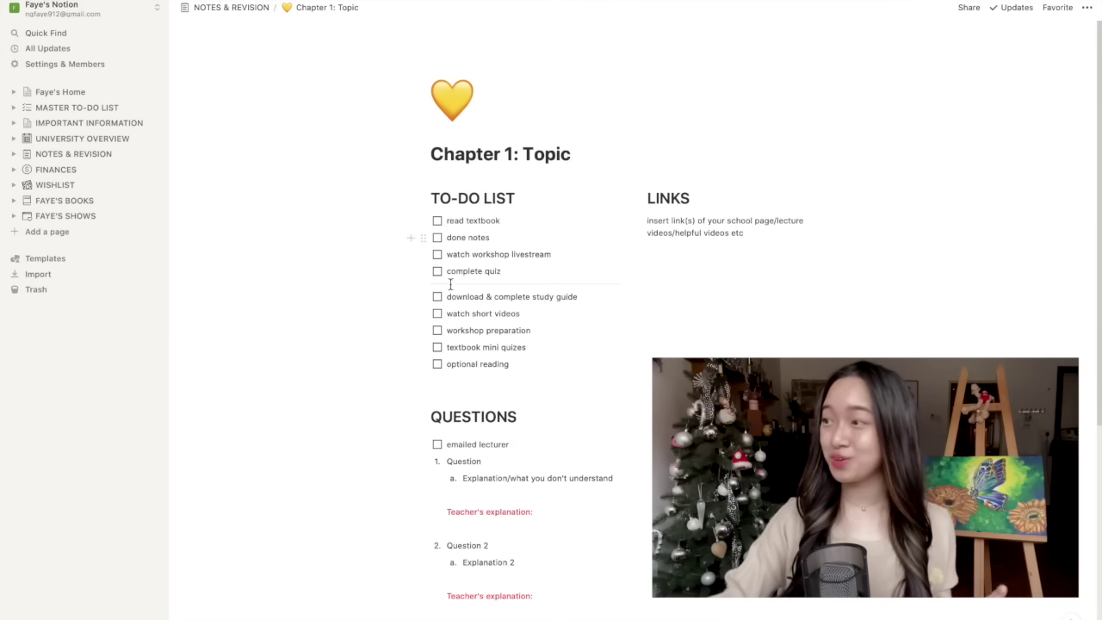
# - Change the "read textbook" to-do to "watch lecture", and move "done notes" below the divider and the study guide item below "workshop preparation"
pyautogui.moveTo(446, 220); pyautogui.dragTo(497, 220)
pyautogui.write('watch lecture')
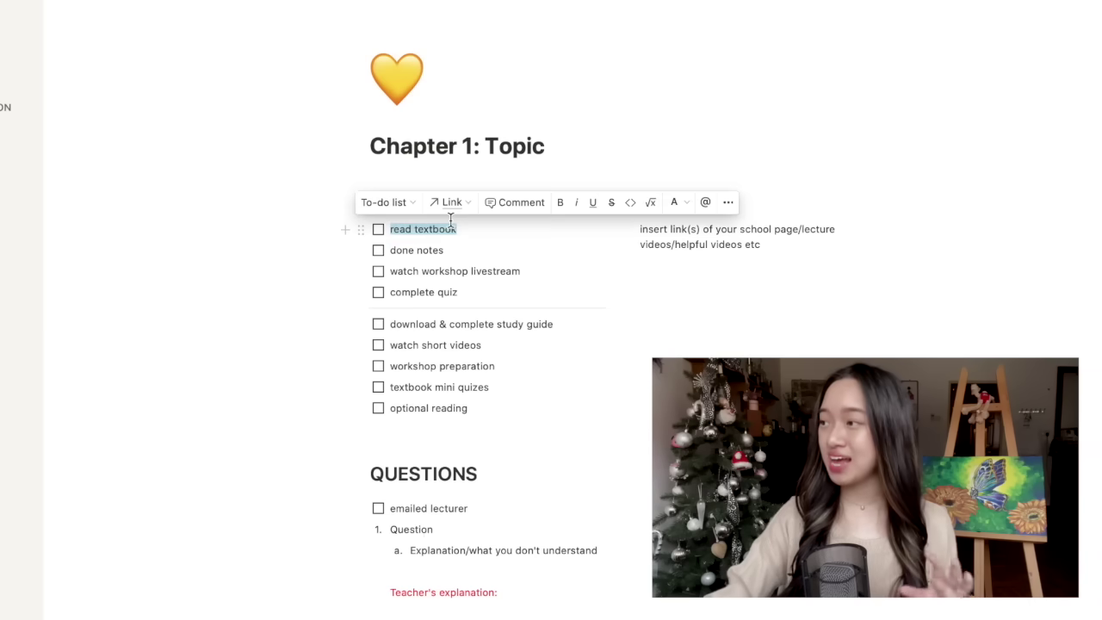
pyautogui.moveTo(364, 250); pyautogui.dragTo(376, 270)
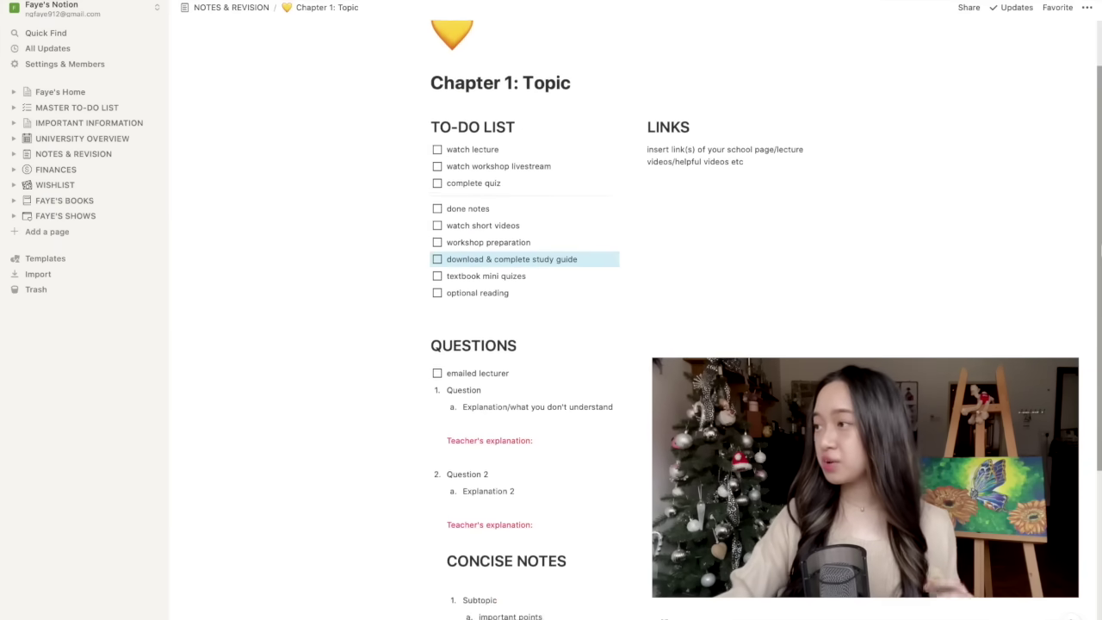
# - Examine the Chapter 1: Topic page's to-do list, links, questions and concise notes sections
pyautogui.scroll(-5, 551, 309)
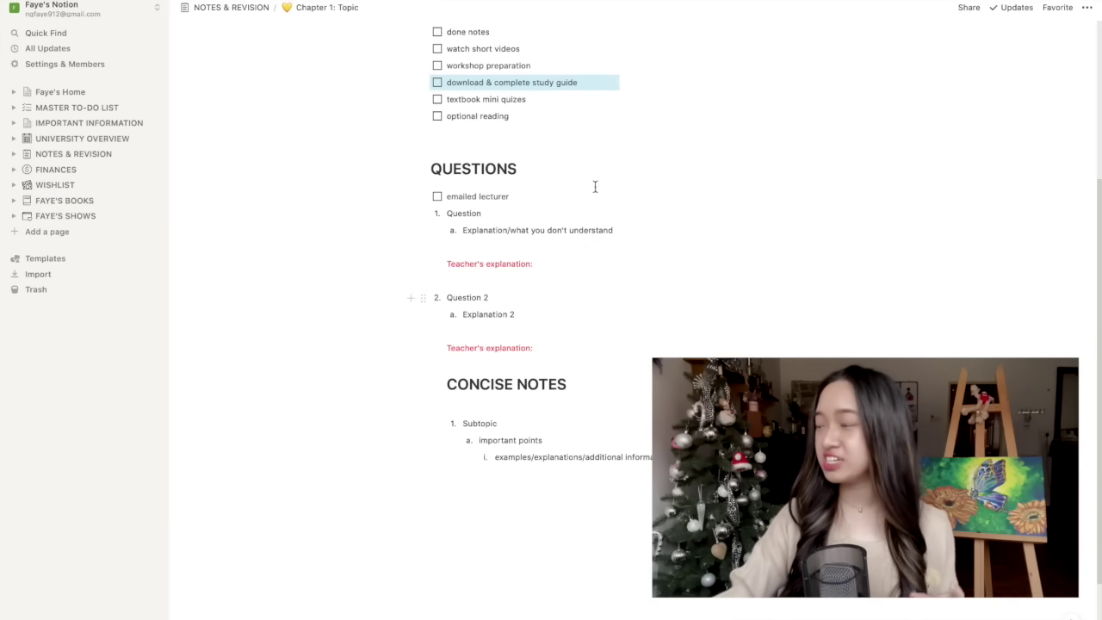
pyautogui.scroll(-2, 591, 263)
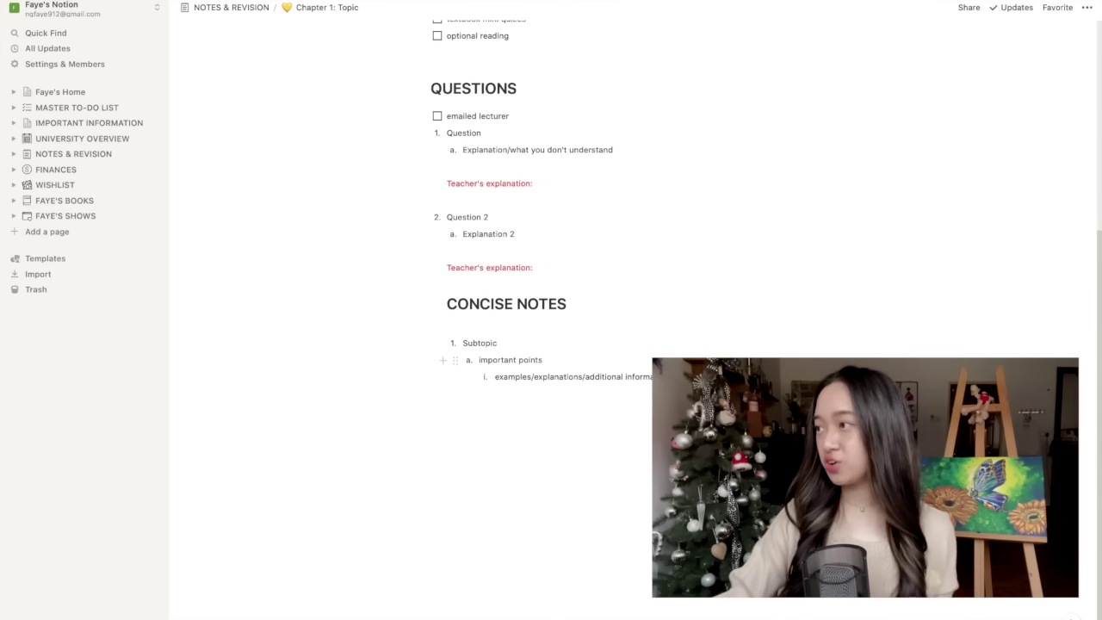
pyautogui.scroll(8, 550, 310)
pyautogui.scroll(-2, 551, 310)
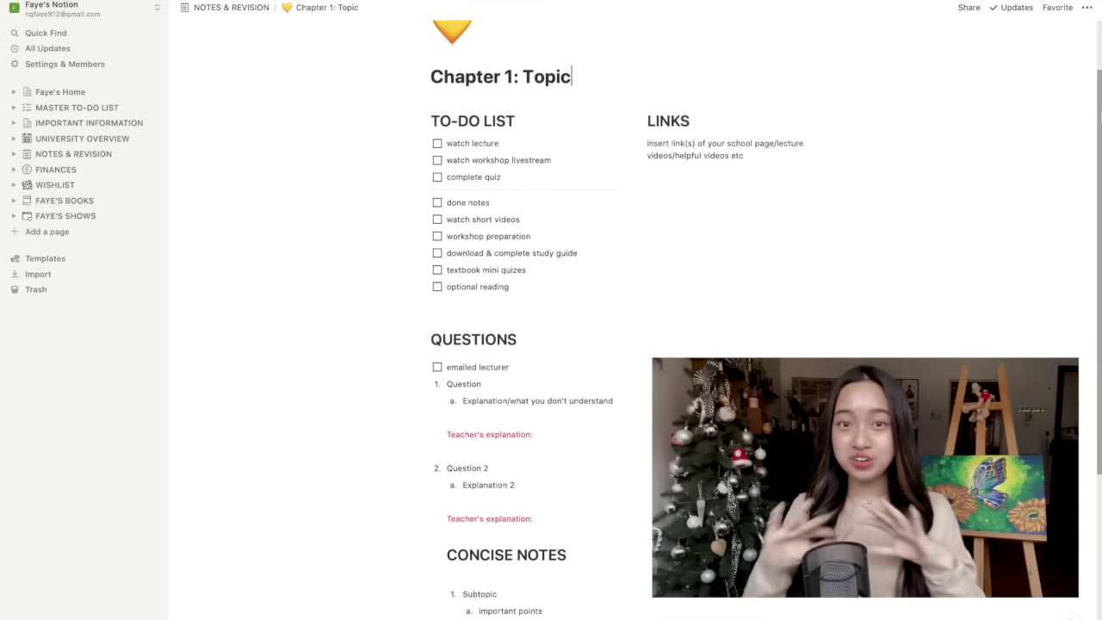
pyautogui.scroll(-2, 551, 310)
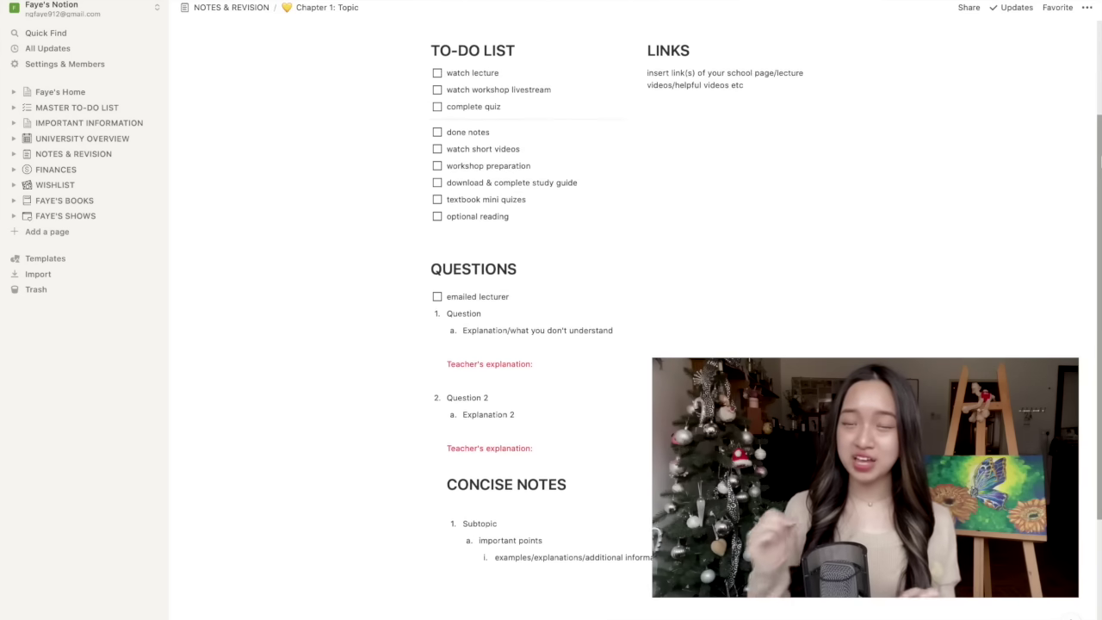
pyautogui.scroll(-1, 1096, 172)
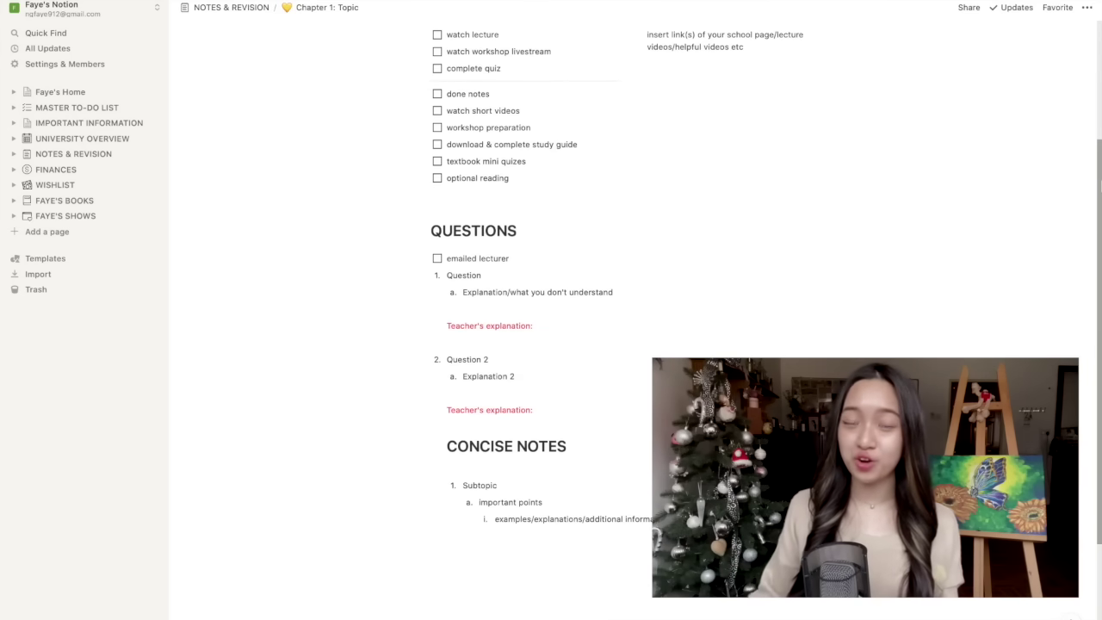
pyautogui.scroll(5, 1095, 63)
# - Create a page from the Revision Plan and Notes template, placed below WEEK 3: Title under Economics, with a yellow heart icon
pyautogui.click(231, 7)
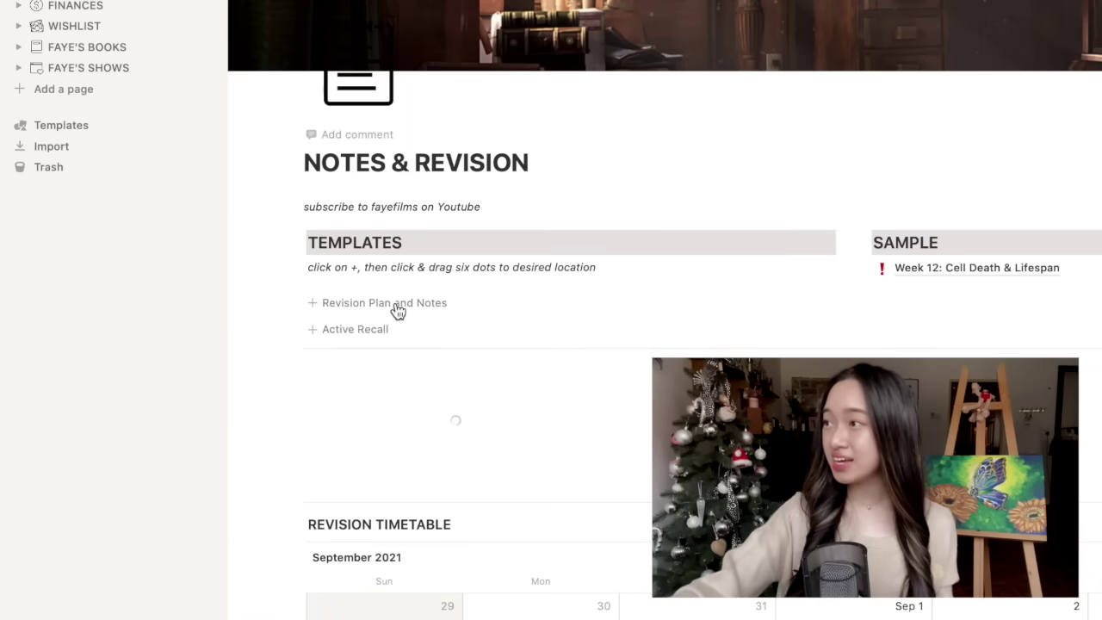
pyautogui.click(292, 391)
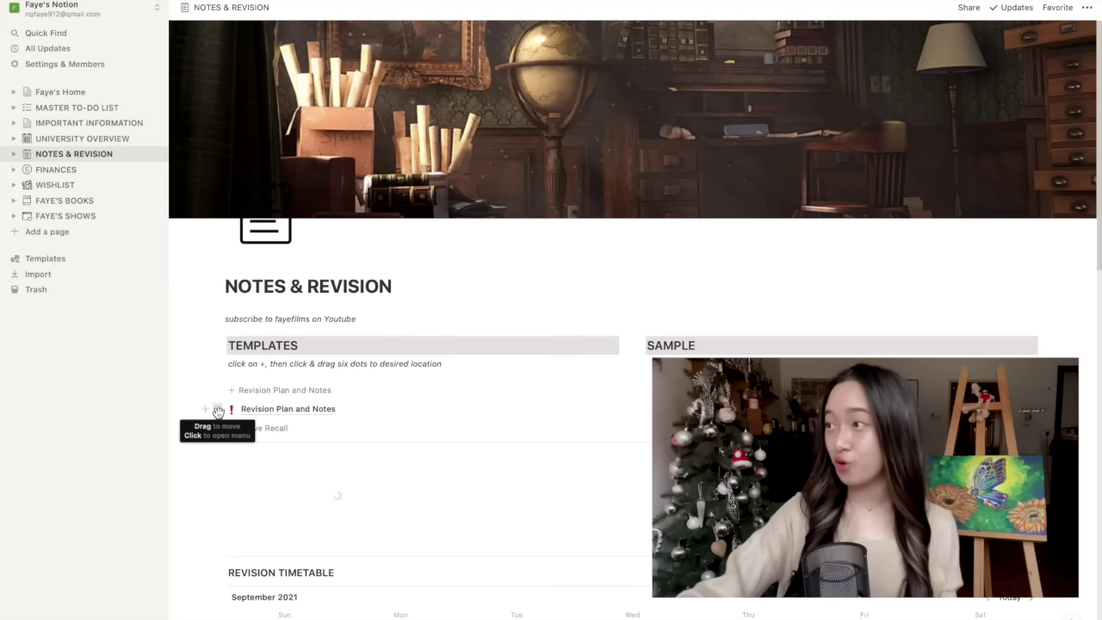
pyautogui.moveTo(292, 327); pyautogui.dragTo(245, 273)
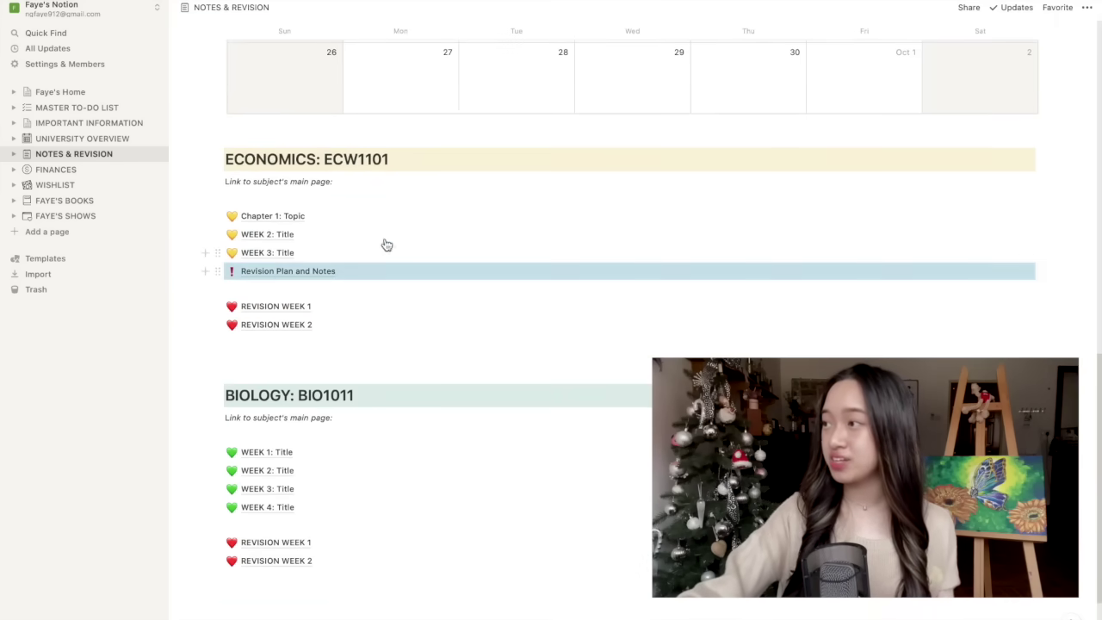
pyautogui.click(232, 273)
pyautogui.click(201, 360)
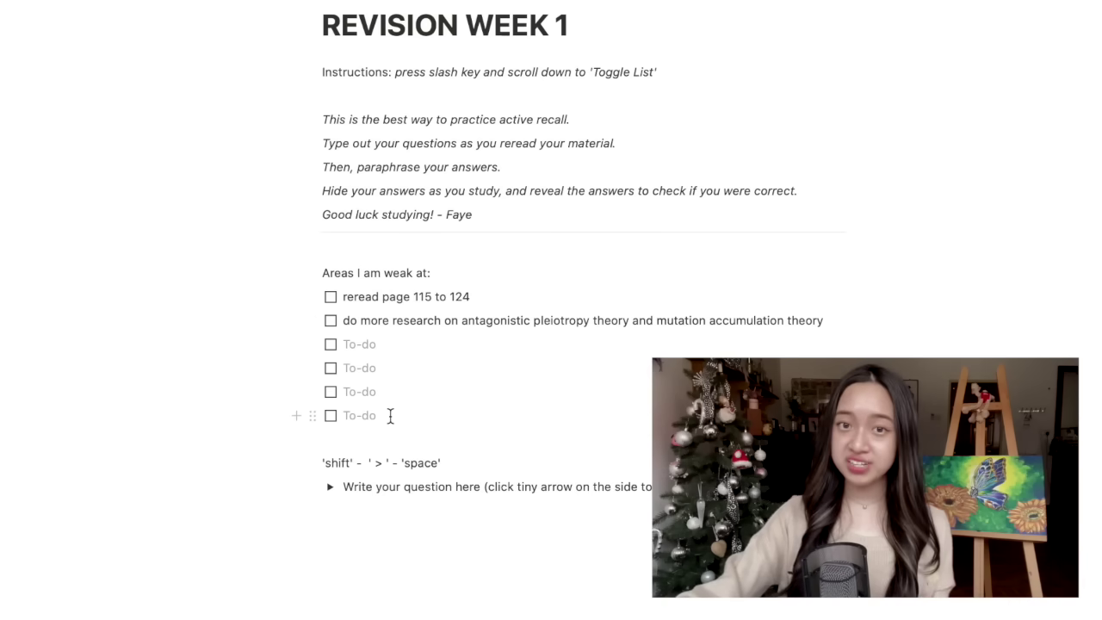
# - Add a toggle to REVISION WEEK 1 titled "Your questions here" containing "Write your answers here and click arrow to hide"
pyautogui.click(356, 525)
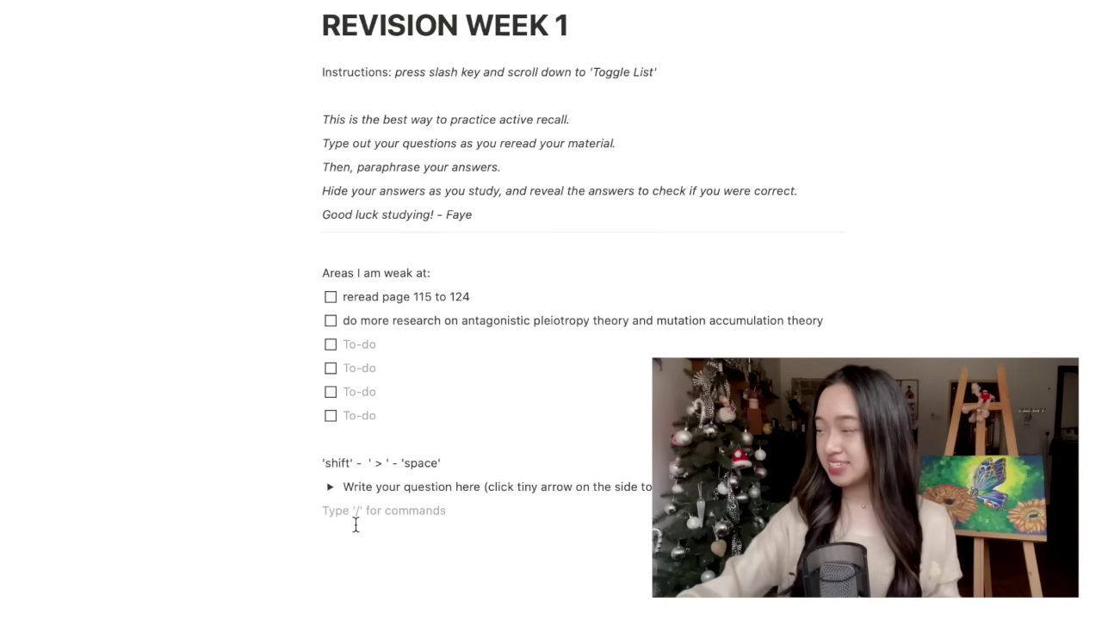
pyautogui.write('>')
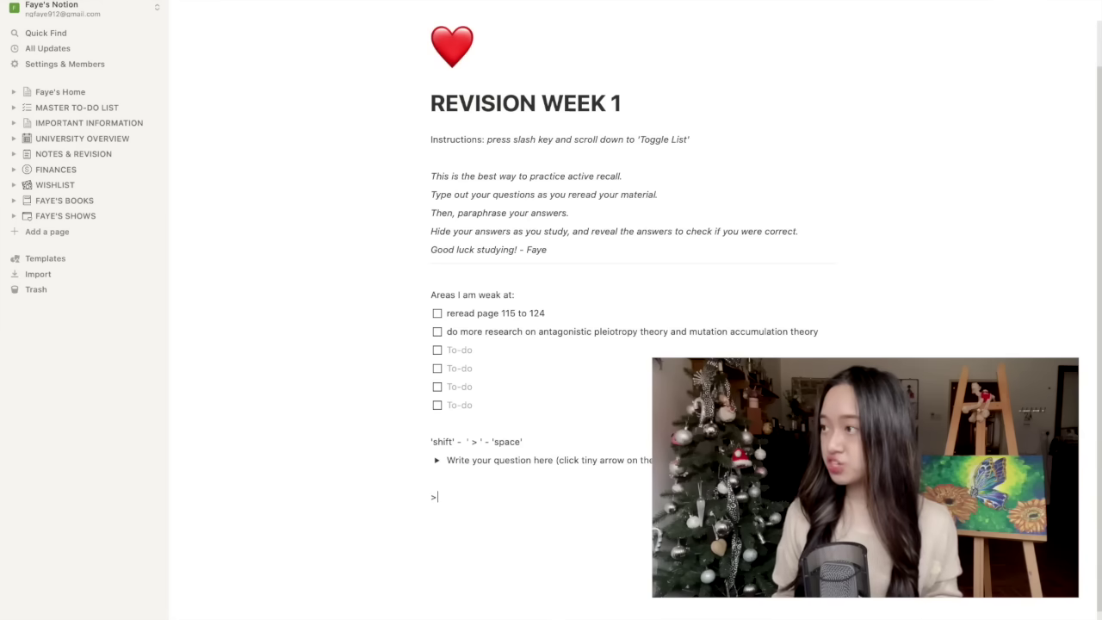
pyautogui.press('space')
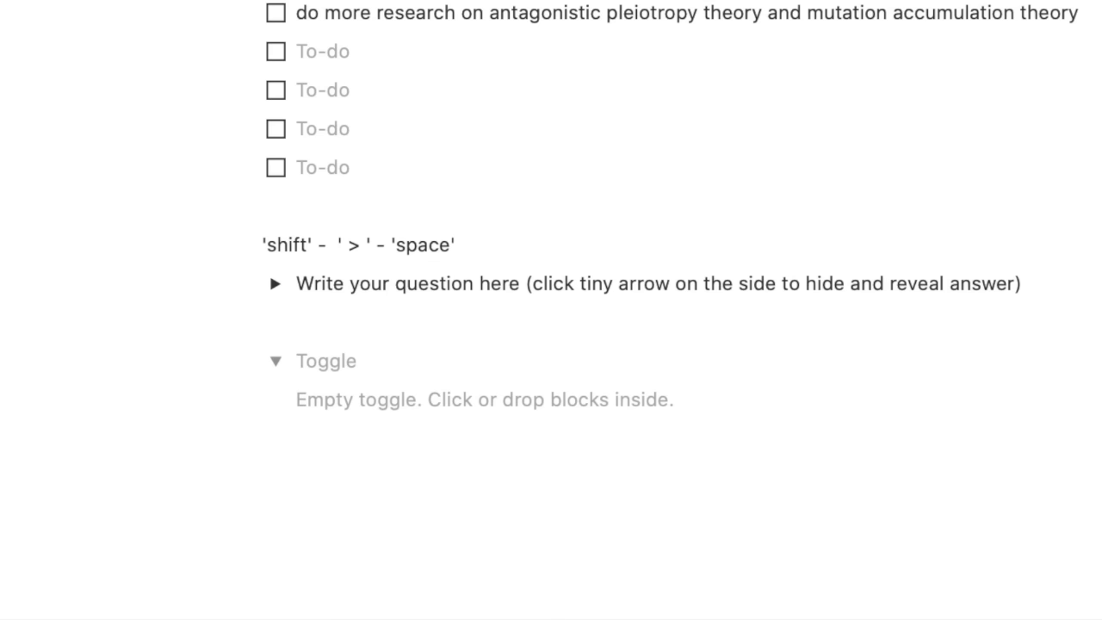
pyautogui.write('Your questions here')
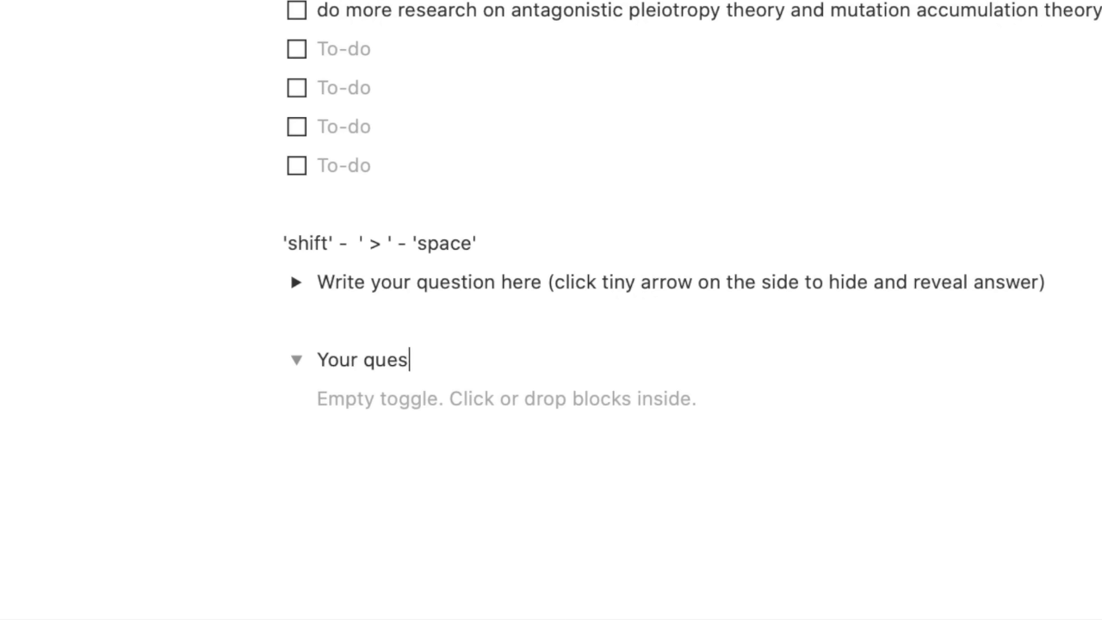
pyautogui.click(342, 398)
pyautogui.write('Write your answers here and click arrow to hide')
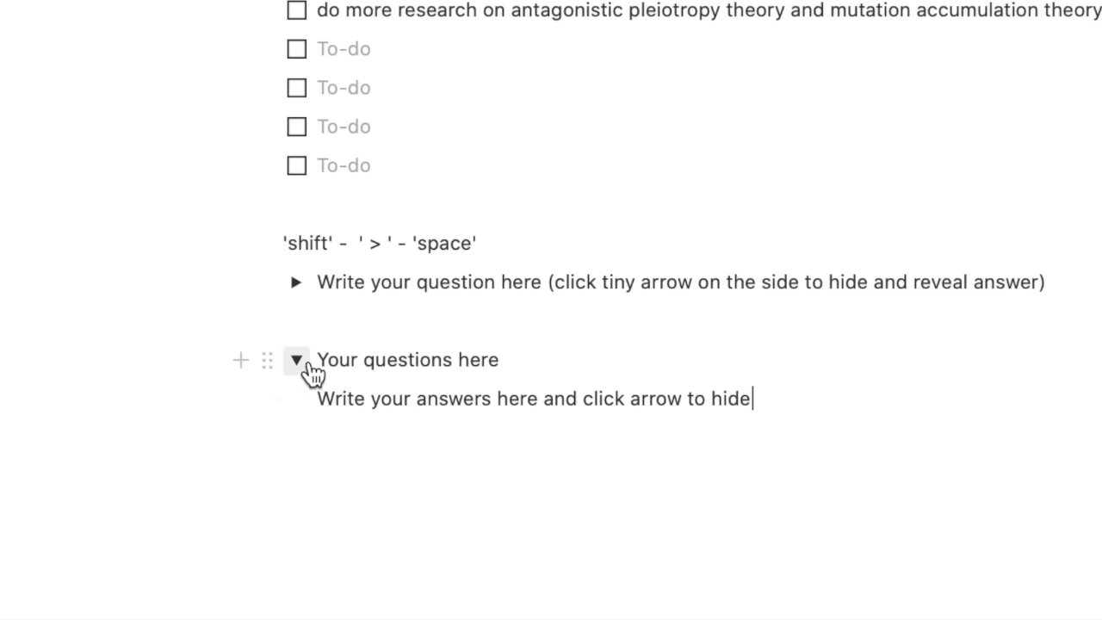
# - Hide and reveal the answer inside the "Your questions here" toggle several times
pyautogui.click(310, 366)
pyautogui.click(310, 366)
pyautogui.click(309, 366)
pyautogui.click(309, 366)
pyautogui.click(310, 365)
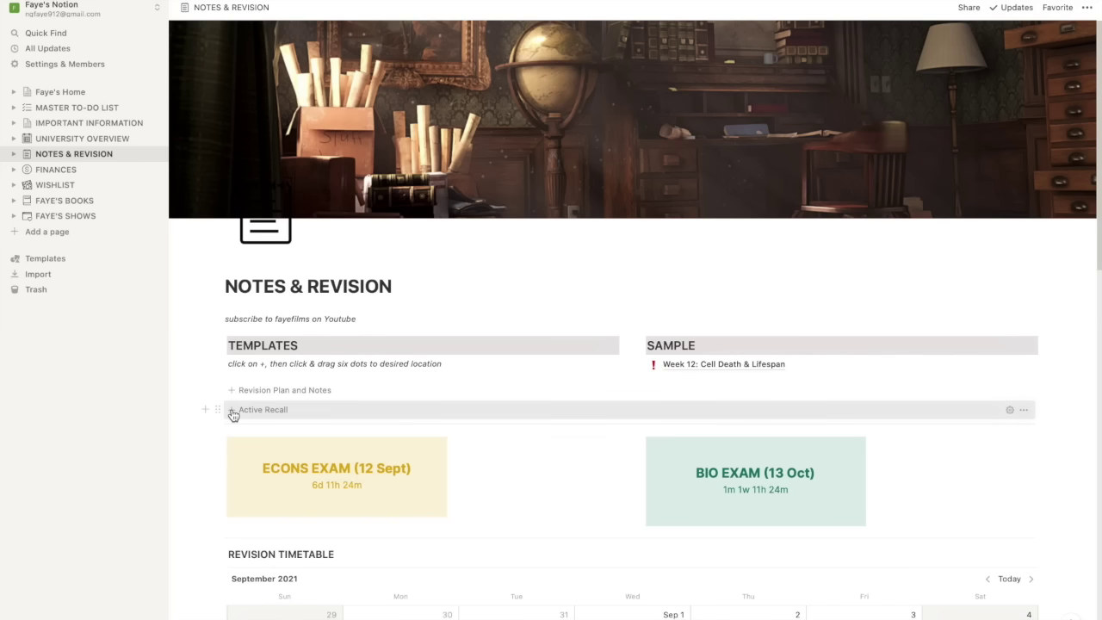
# - Create a REVISION 1 page from the Active Recall template below REVISION WEEK 2 under Economics, and select the whole Economics section
pyautogui.click(232, 410)
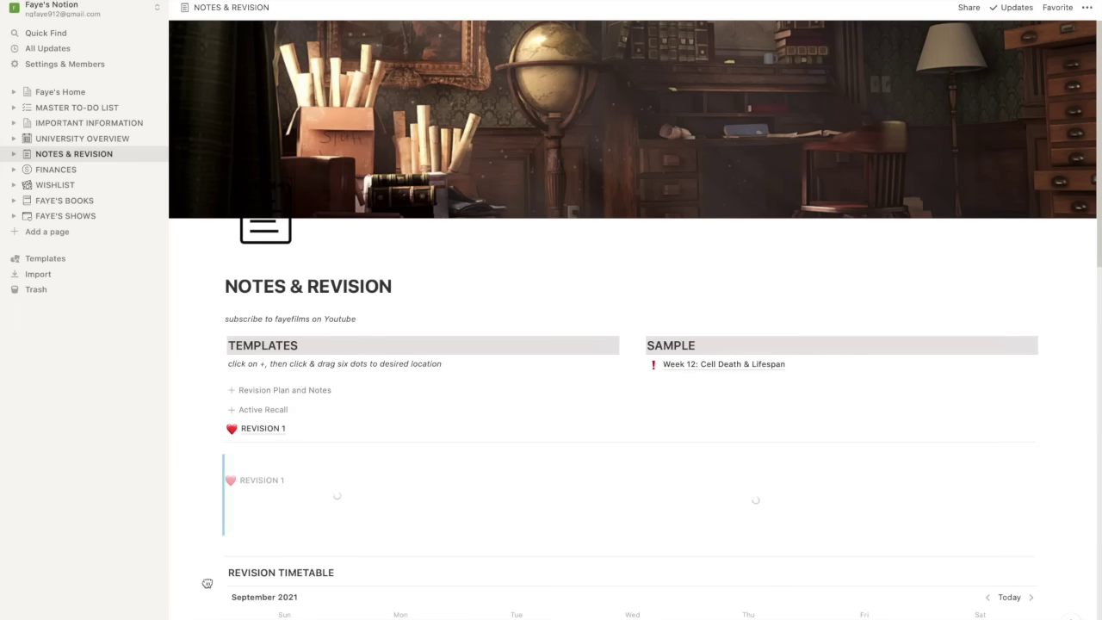
pyautogui.moveTo(206, 583); pyautogui.dragTo(233, 402)
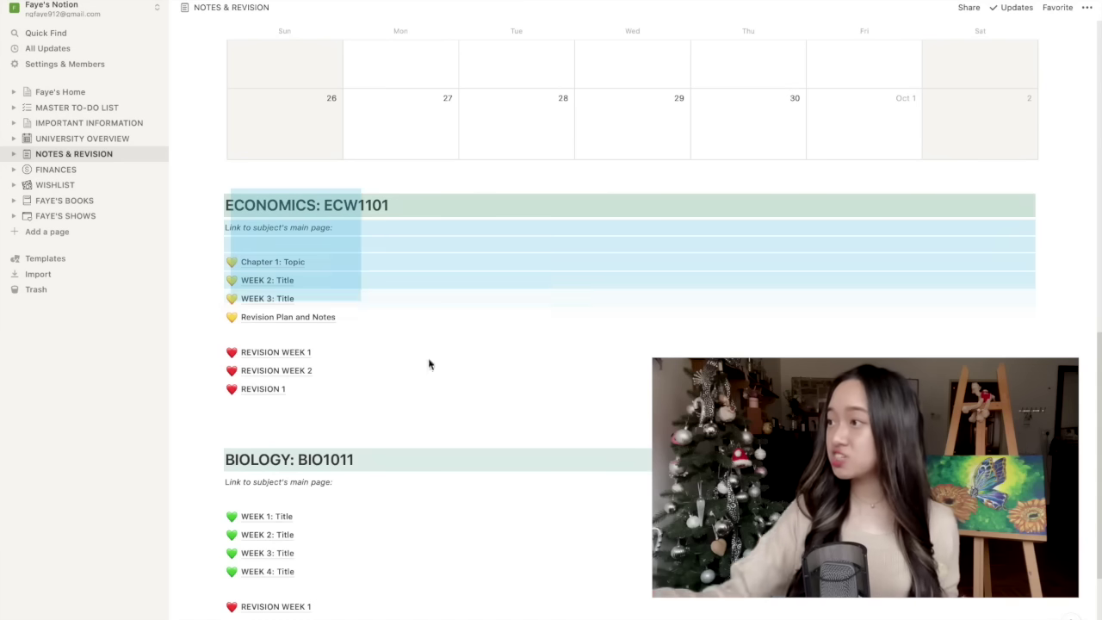
pyautogui.moveTo(429, 364); pyautogui.dragTo(475, 413)
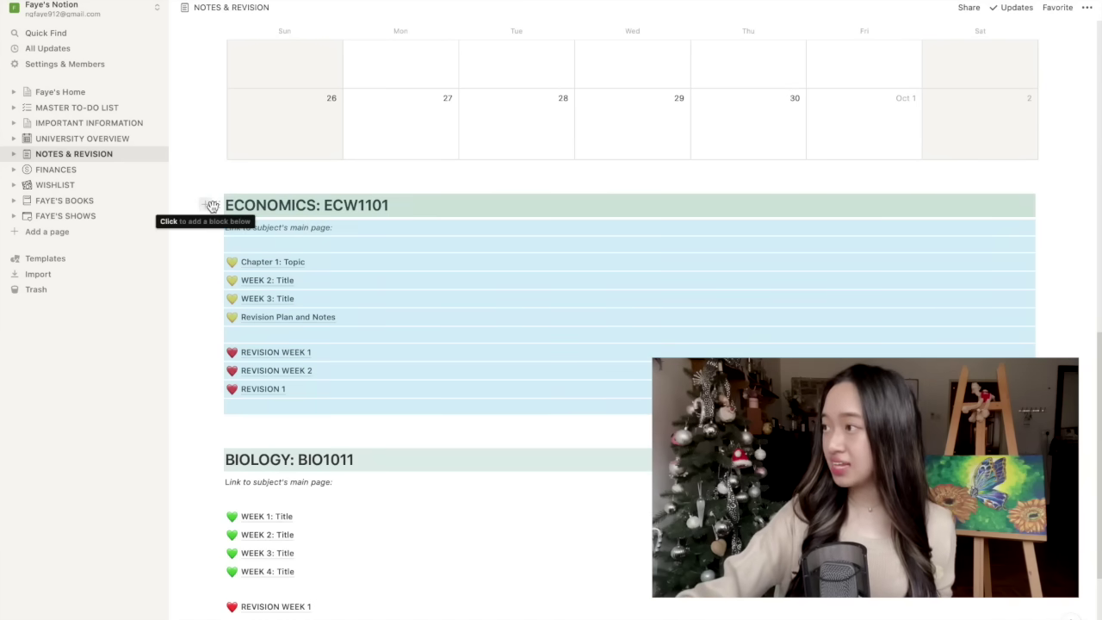
pyautogui.click(214, 206)
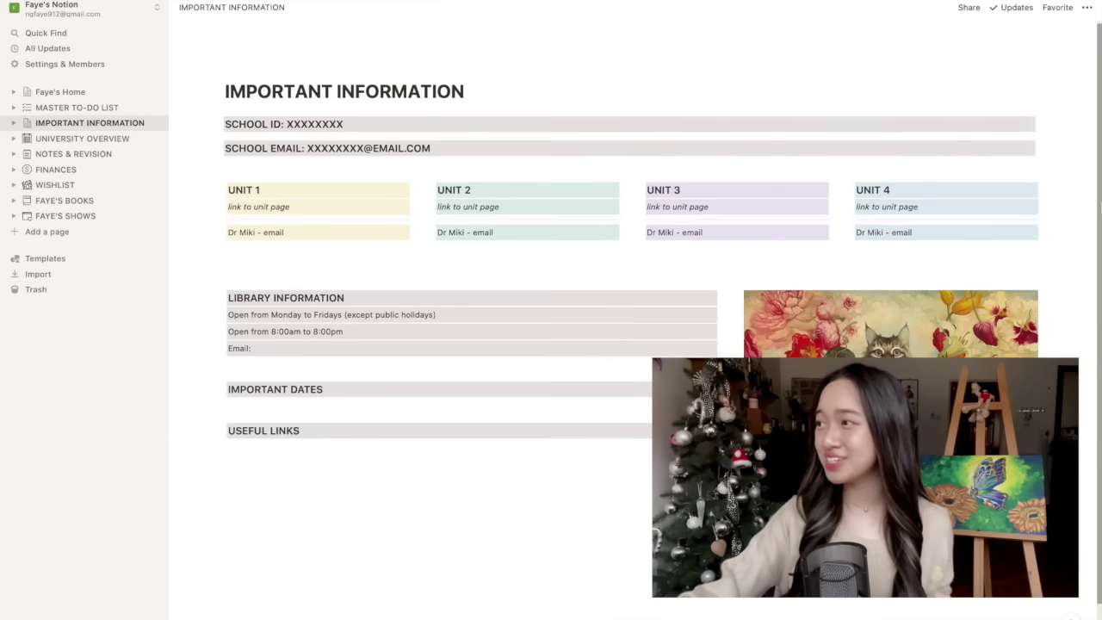
# - Look over the unit contacts, library information, important dates and useful links on the Important Information page
pyautogui.scroll(-1, 628, 344)
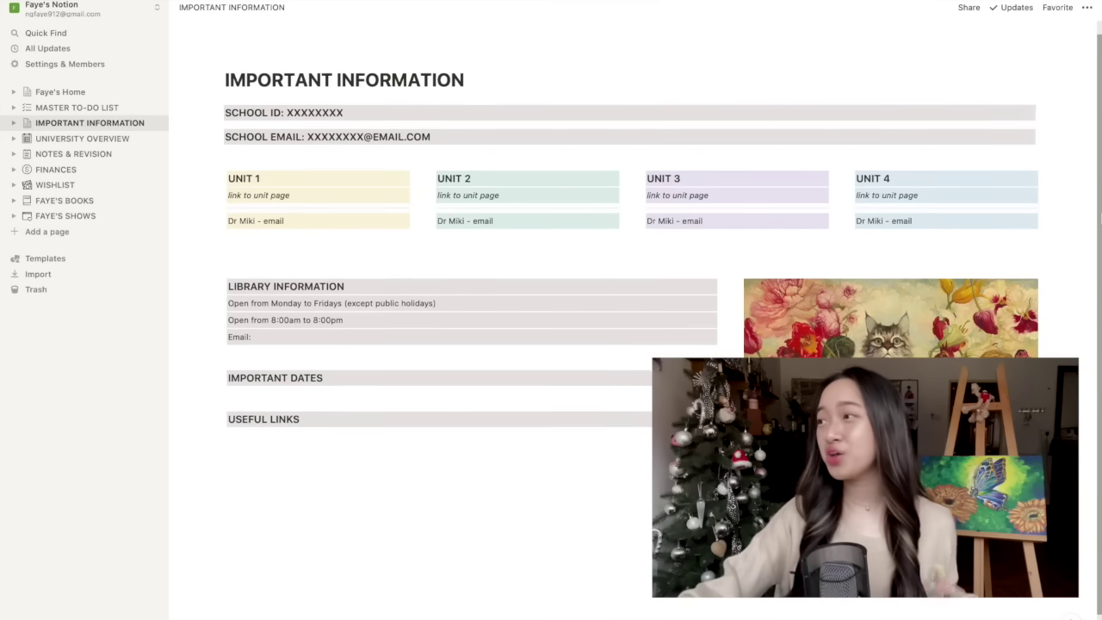
pyautogui.scroll(-1, 628, 344)
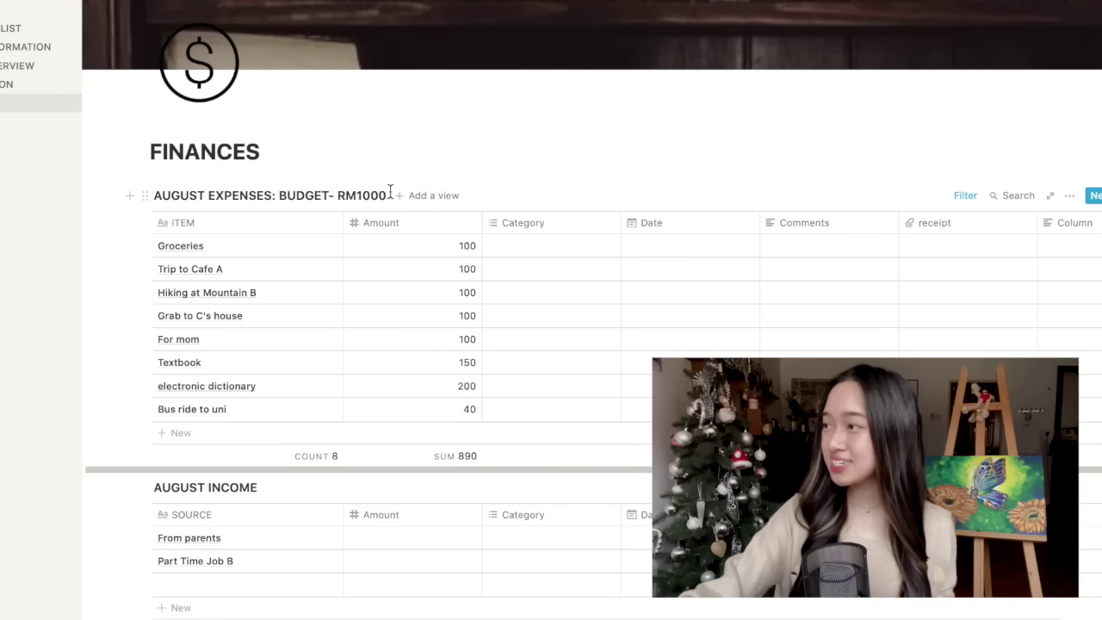
# - Change the budget in the August expenses table title to RM2000
pyautogui.doubleClick(358, 187)
pyautogui.write('RM2000')
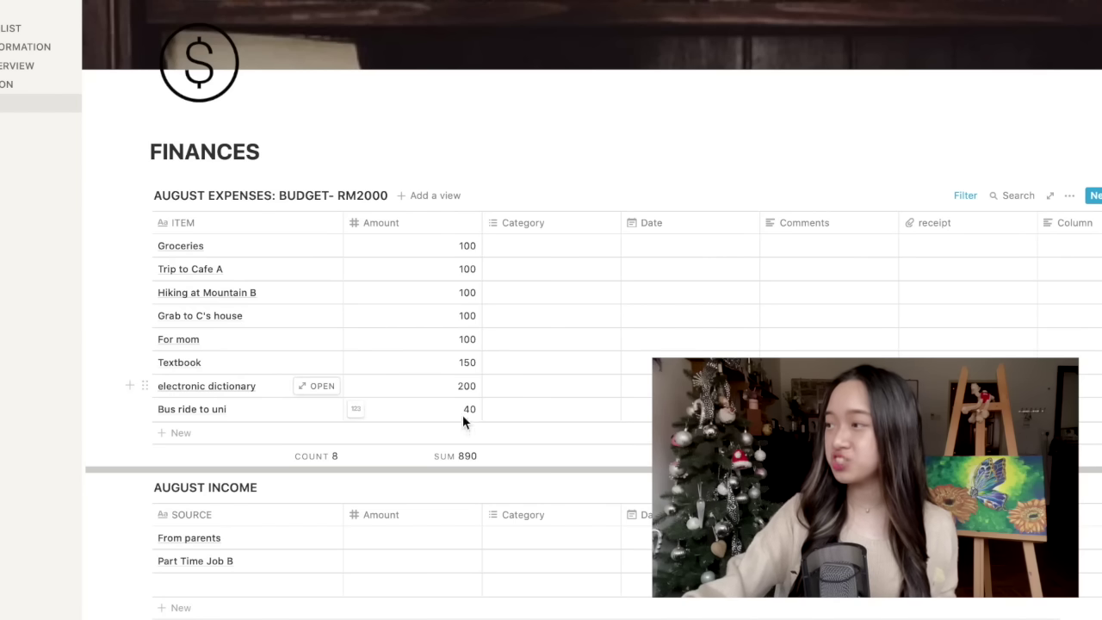
# - Categorize the August expenses: Groceries as food, Trip to Cafe A and Hiking at Mountain B as trips, Grab to C's house as transport, For mom as family
pyautogui.click(551, 246)
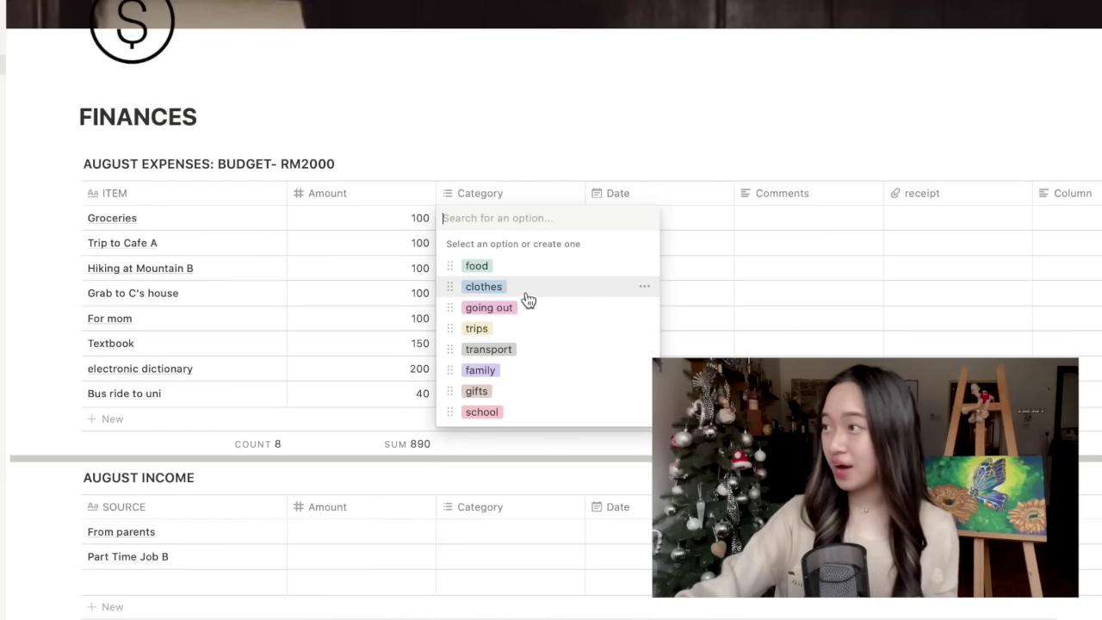
pyautogui.click(517, 265)
pyautogui.click(556, 185)
pyautogui.click(534, 242)
pyautogui.click(475, 352)
pyautogui.click(556, 185)
pyautogui.click(517, 267)
pyautogui.click(491, 372)
pyautogui.click(488, 423)
pyautogui.click(508, 318)
pyautogui.click(479, 469)
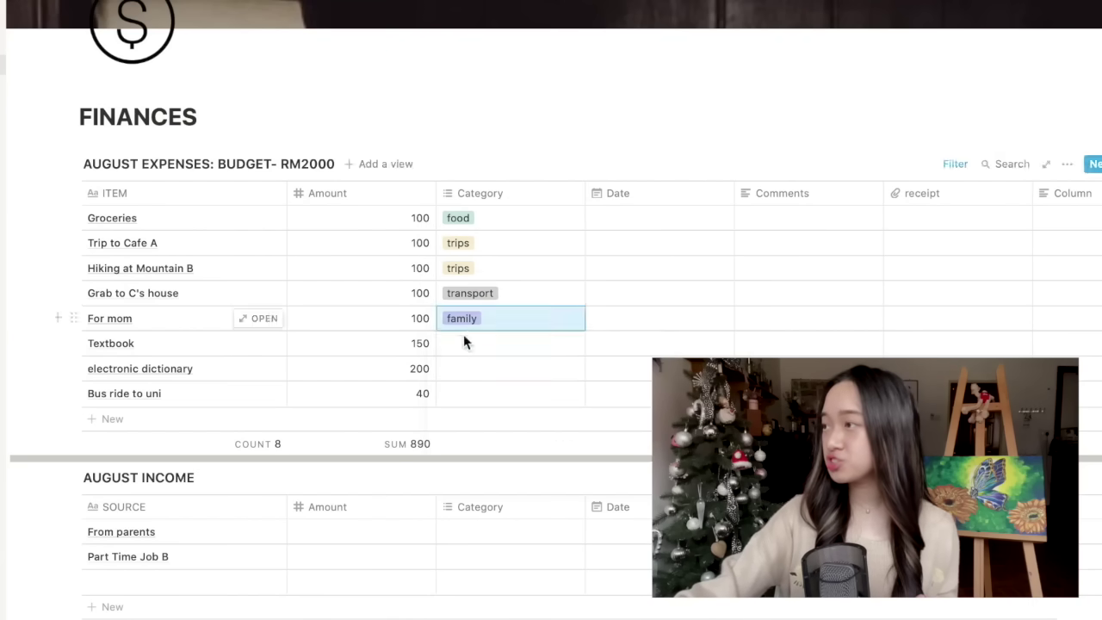
# - Categorize the Textbook and electronic dictionary expenses as school and Bus ride to uni as transport
pyautogui.click(481, 536)
pyautogui.click(508, 367)
pyautogui.click(481, 561)
pyautogui.click(507, 392)
pyautogui.click(488, 524)
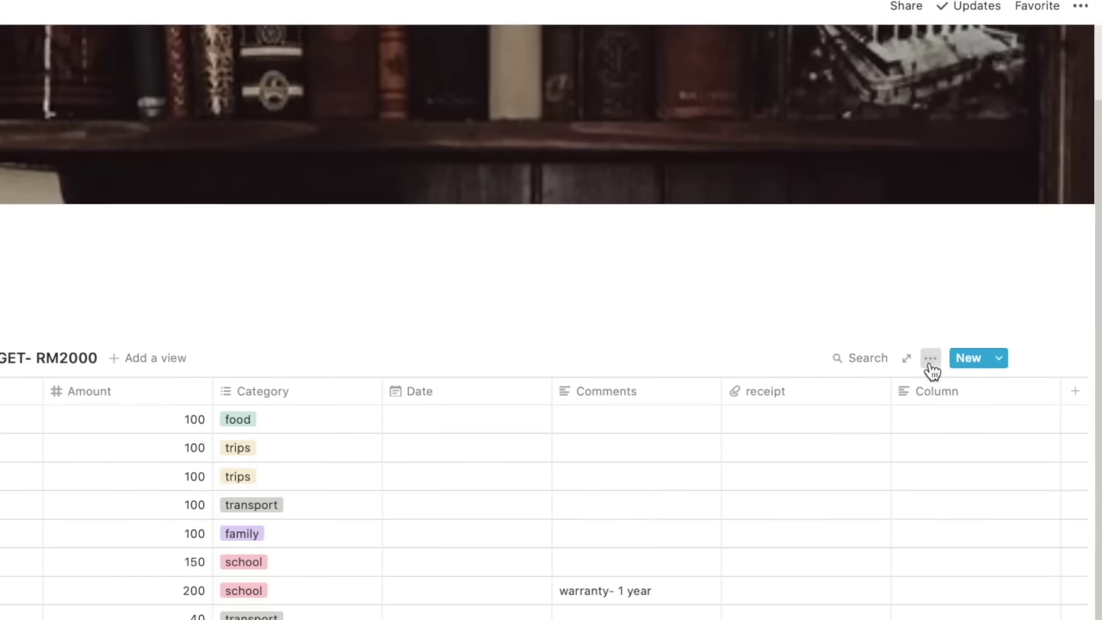
# - Filter the August expenses table to rows whose Category contains transport
pyautogui.click(931, 369)
pyautogui.click(946, 558)
pyautogui.click(757, 520)
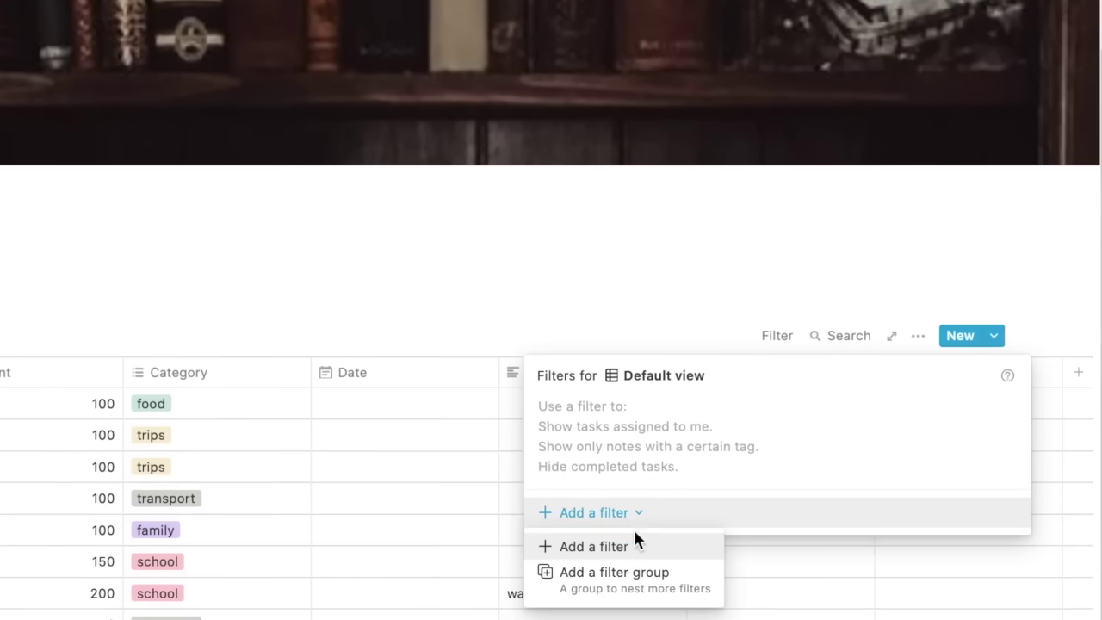
pyautogui.click(634, 544)
pyautogui.click(644, 408)
pyautogui.click(595, 540)
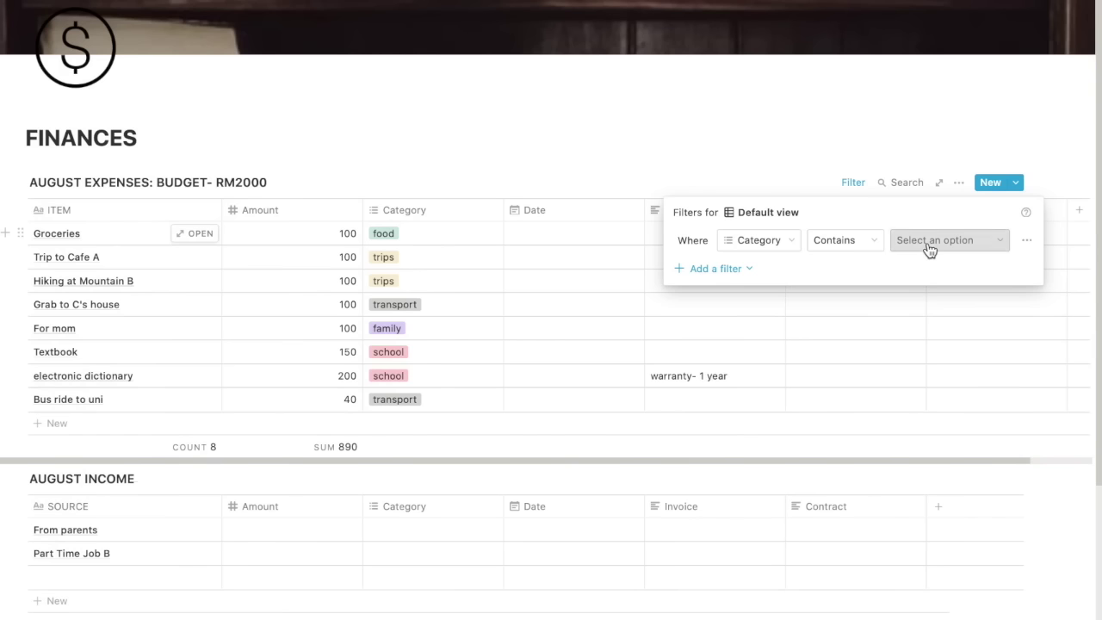
pyautogui.click(929, 246)
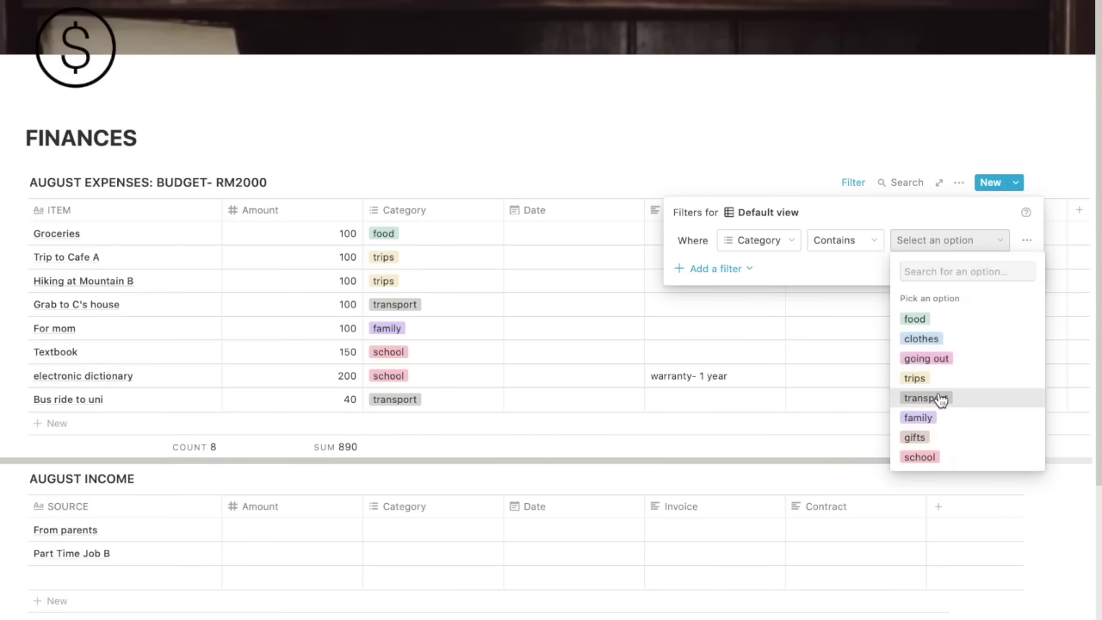
pyautogui.click(926, 398)
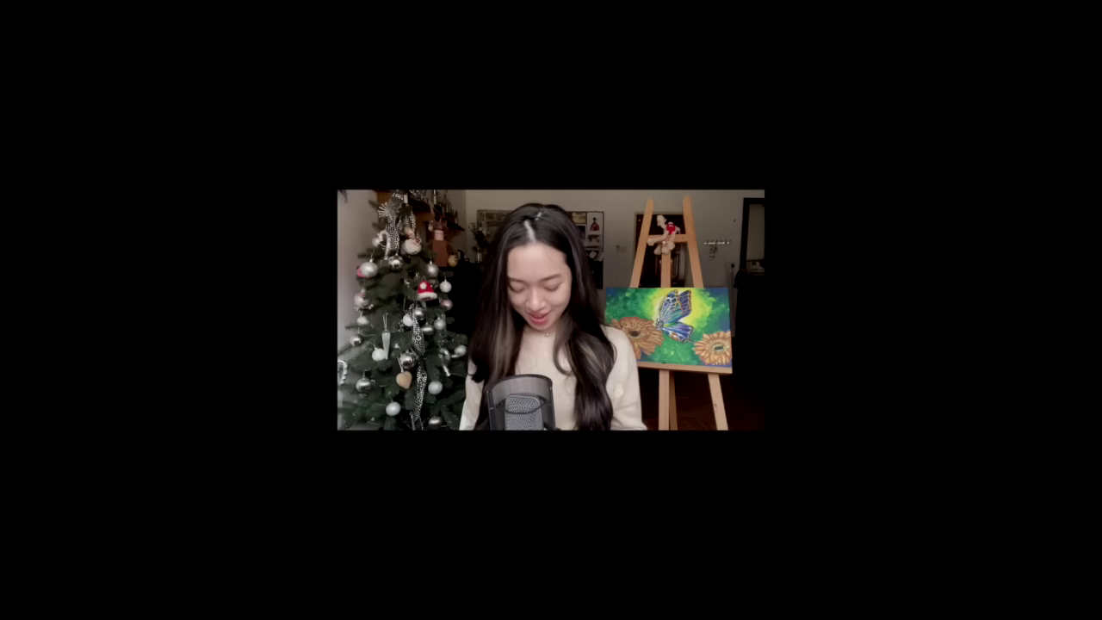
# - Create the category option "unnecessary Shopee purchase" and assign it to the new empty row in the August expenses table
pyautogui.write('unnecessary')
pyautogui.write(' Shopee purchase')
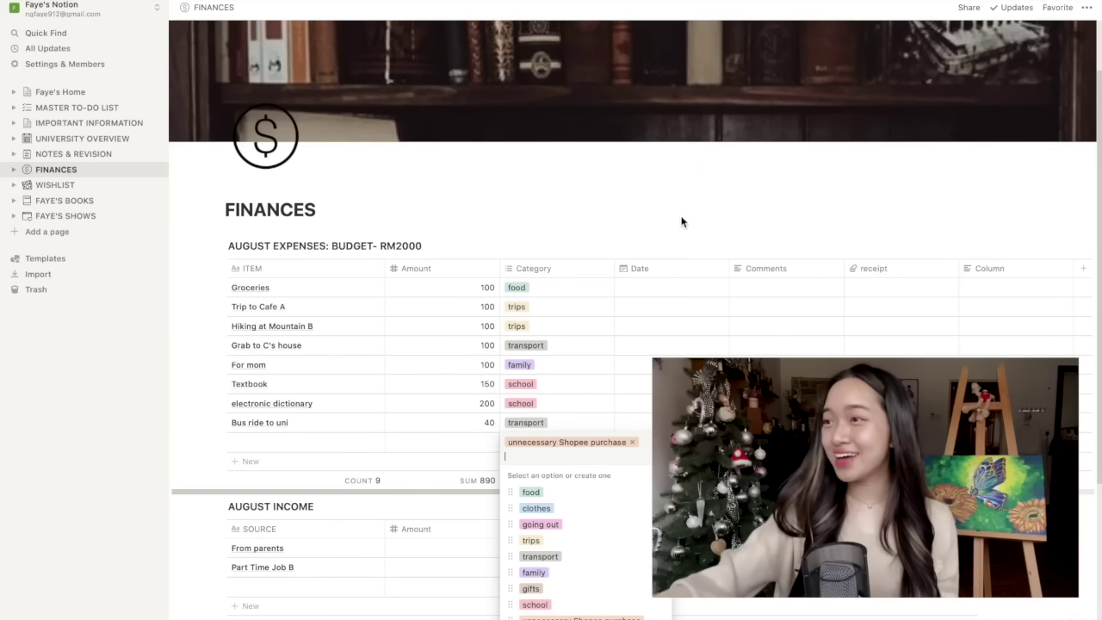
pyautogui.press('Return')
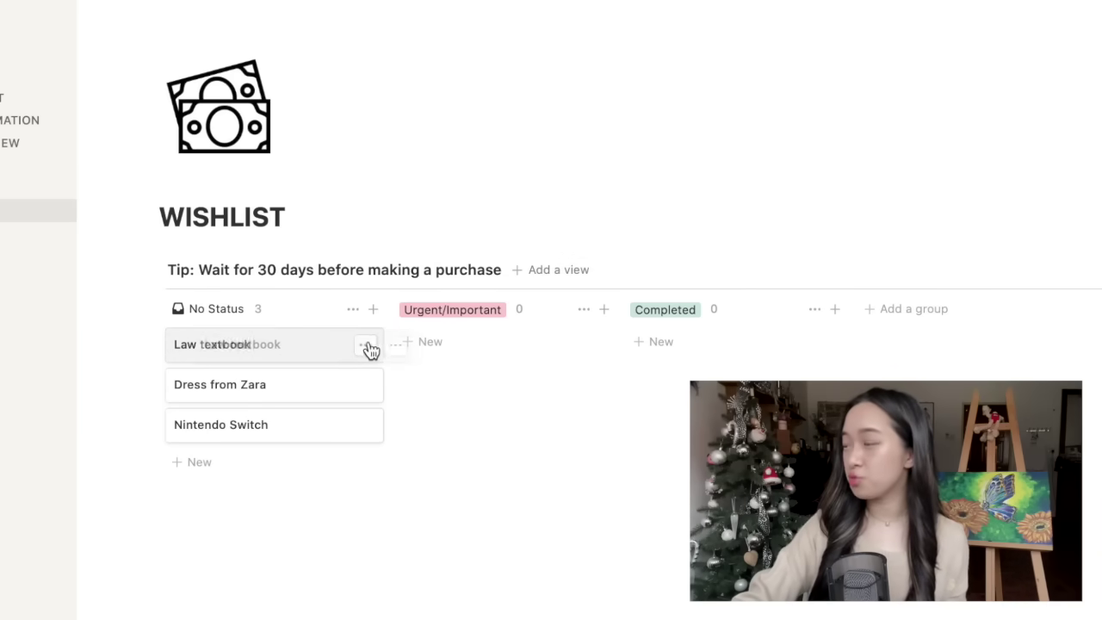
# - Move the Law textbook card on the wishlist board out of No Status to Urgent/Important and on to Completed
pyautogui.moveTo(519, 356); pyautogui.dragTo(617, 356)
pyautogui.moveTo(752, 356); pyautogui.dragTo(751, 356)
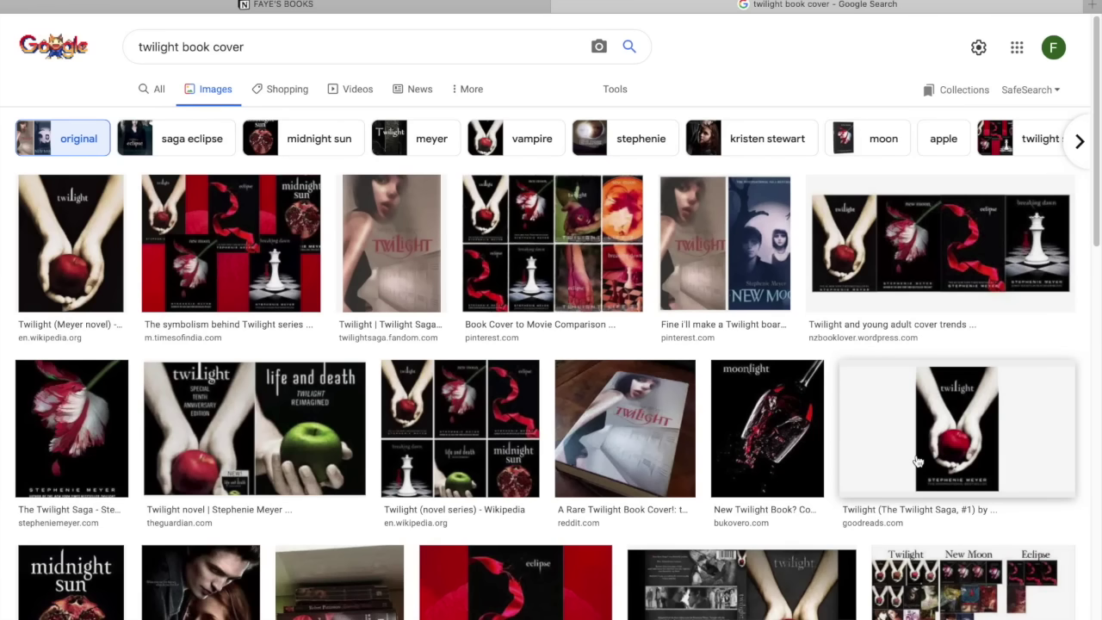
# - From the Google image results for "twilight book cover", open the Goodreads Twilight cover and save the image to Downloads
pyautogui.click(918, 462)
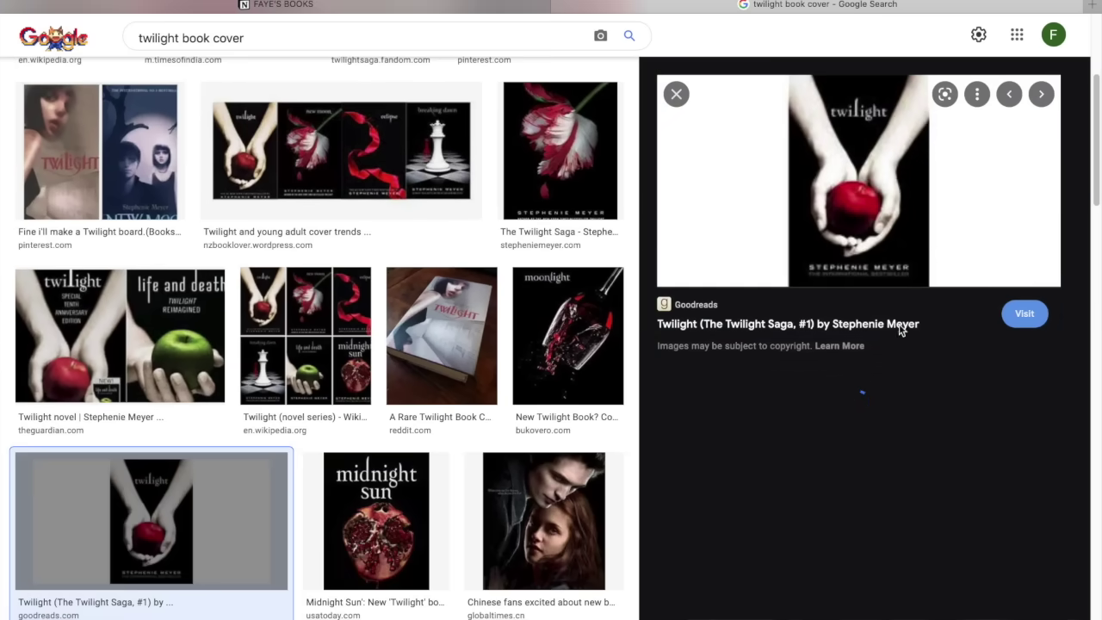
pyautogui.rightClick(884, 248)
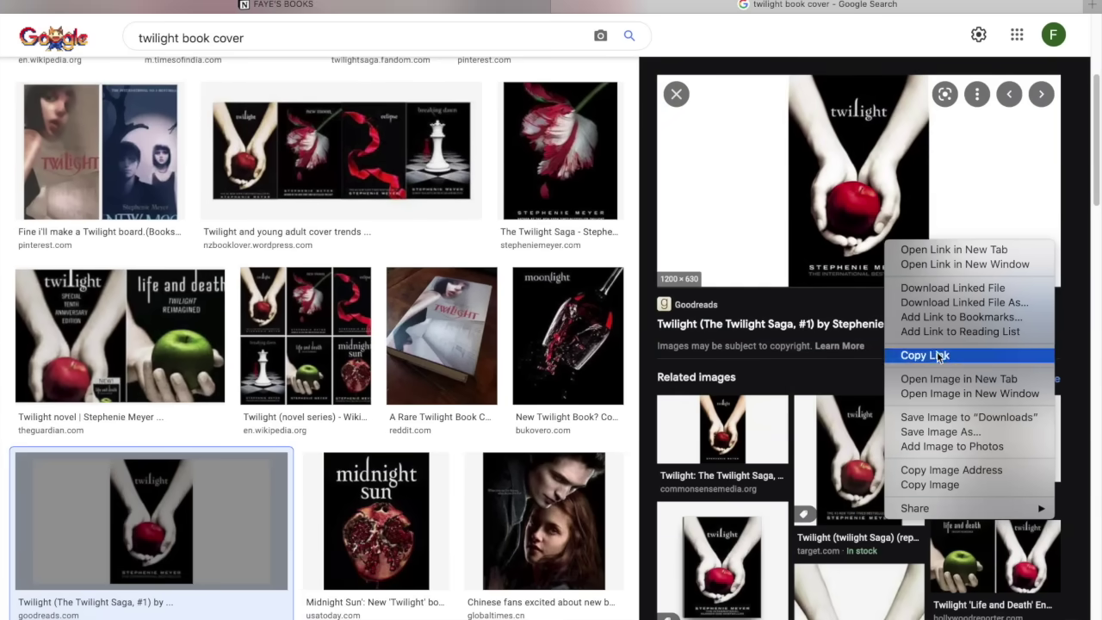
pyautogui.click(941, 417)
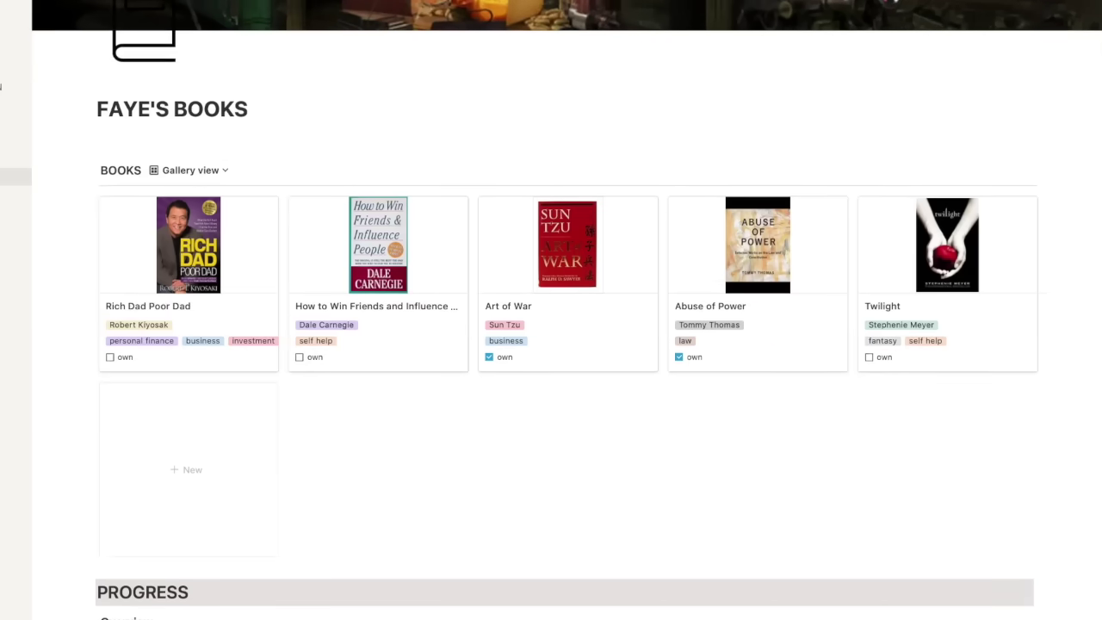
# - Look over the books page's gallery and progress board, and the shows page's Korean, Japanese, Chinese and Western tables
pyautogui.scroll(-2, 551, 345)
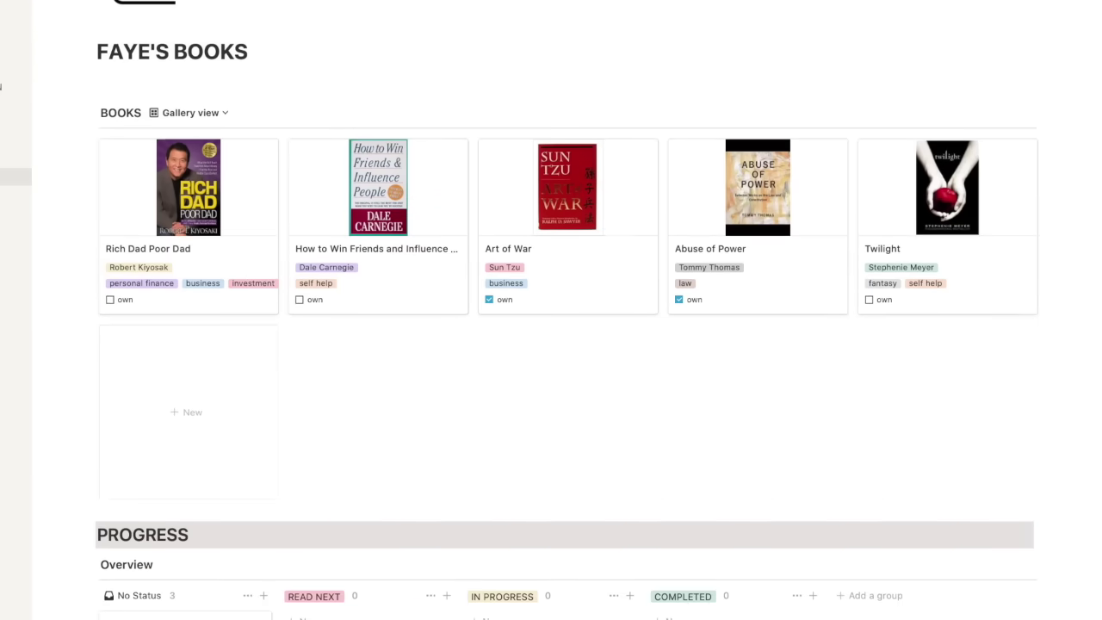
pyautogui.scroll(-1, 551, 345)
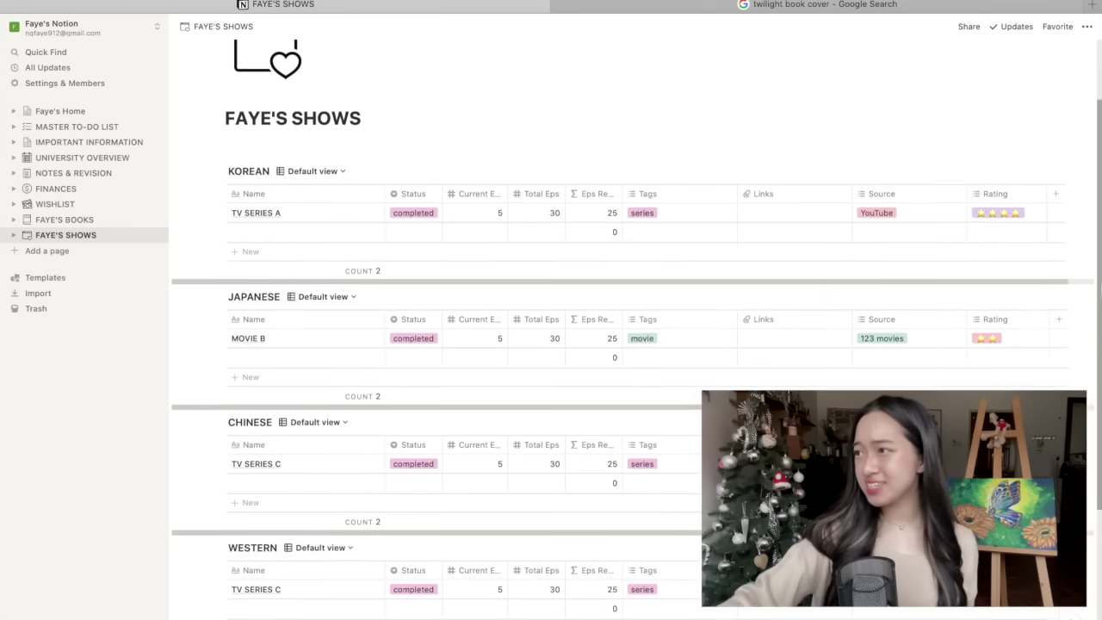
pyautogui.scroll(-1, 550, 344)
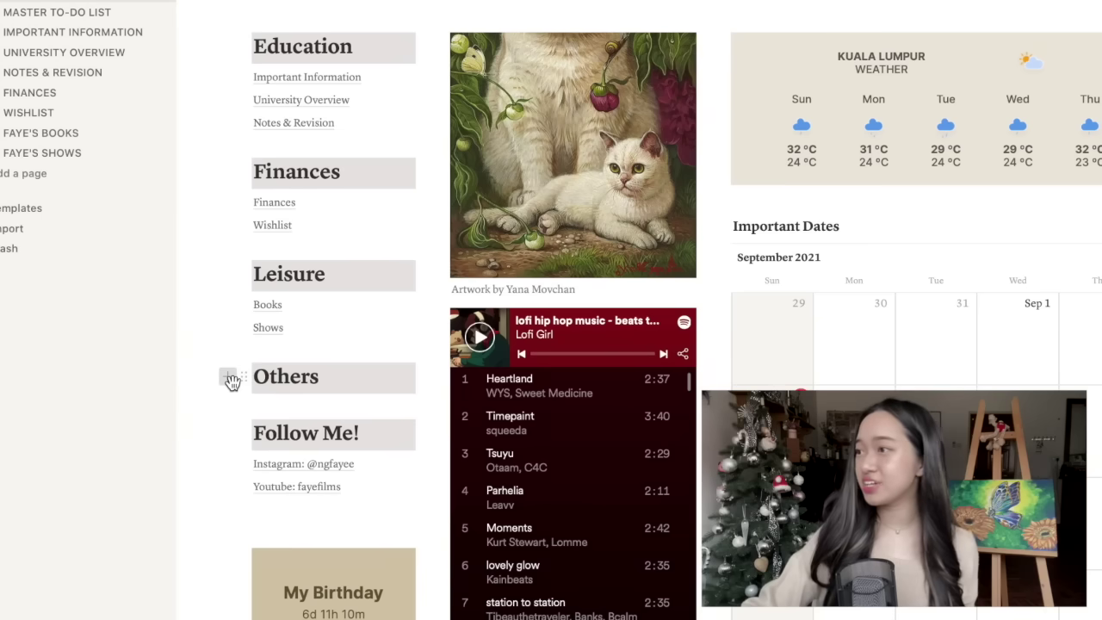
# - Add a sub-page titled "Kpop" under the Others heading on the home page
pyautogui.click(299, 314)
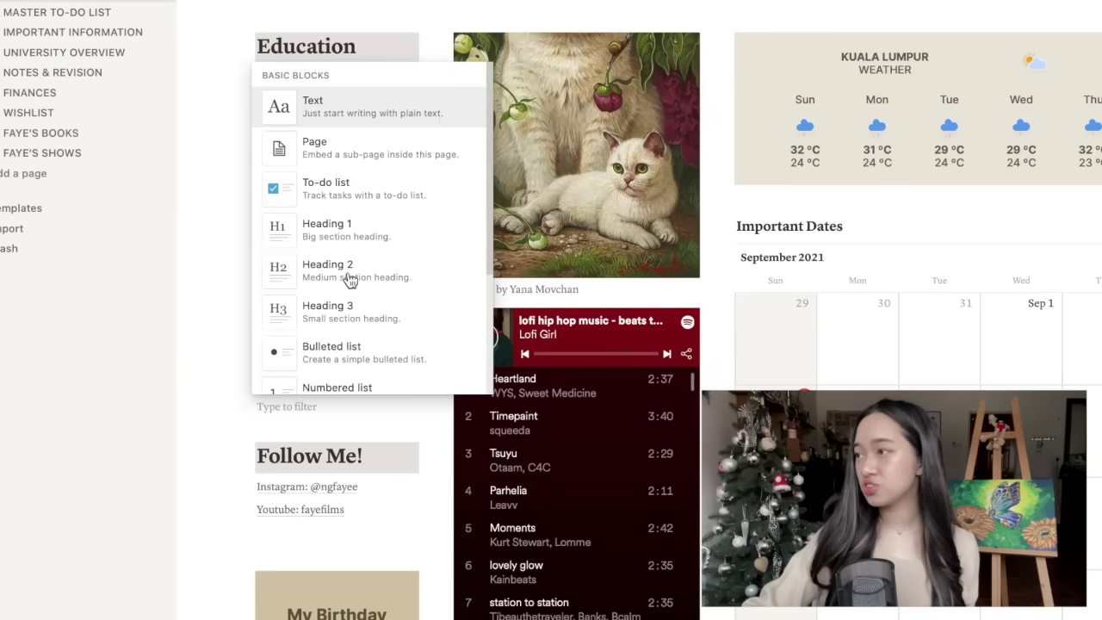
pyautogui.click(385, 163)
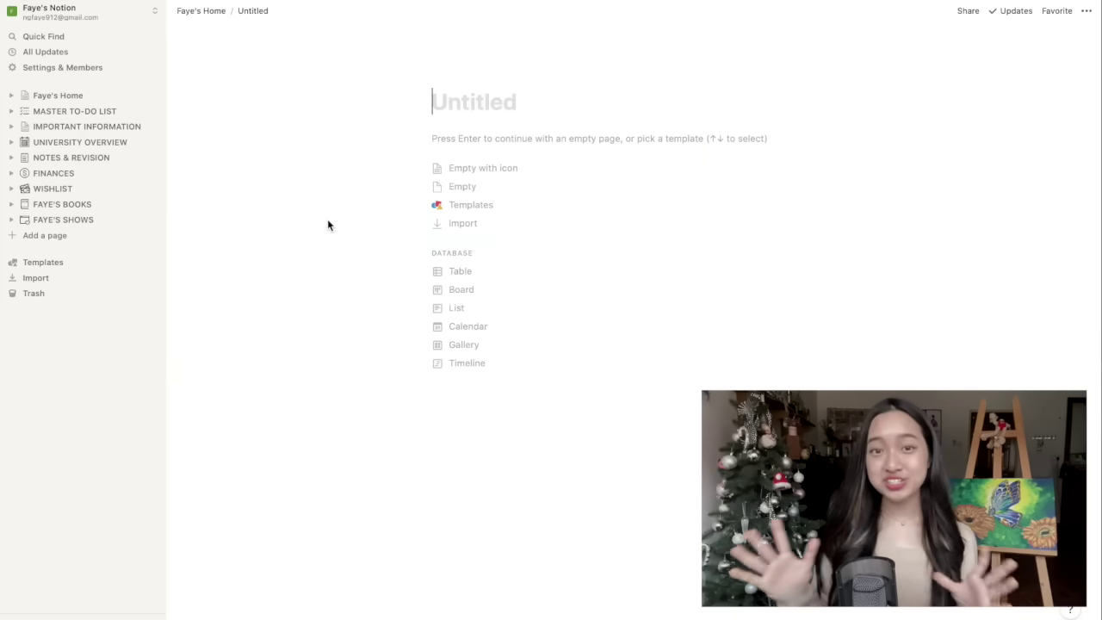
pyautogui.write('Kpop')
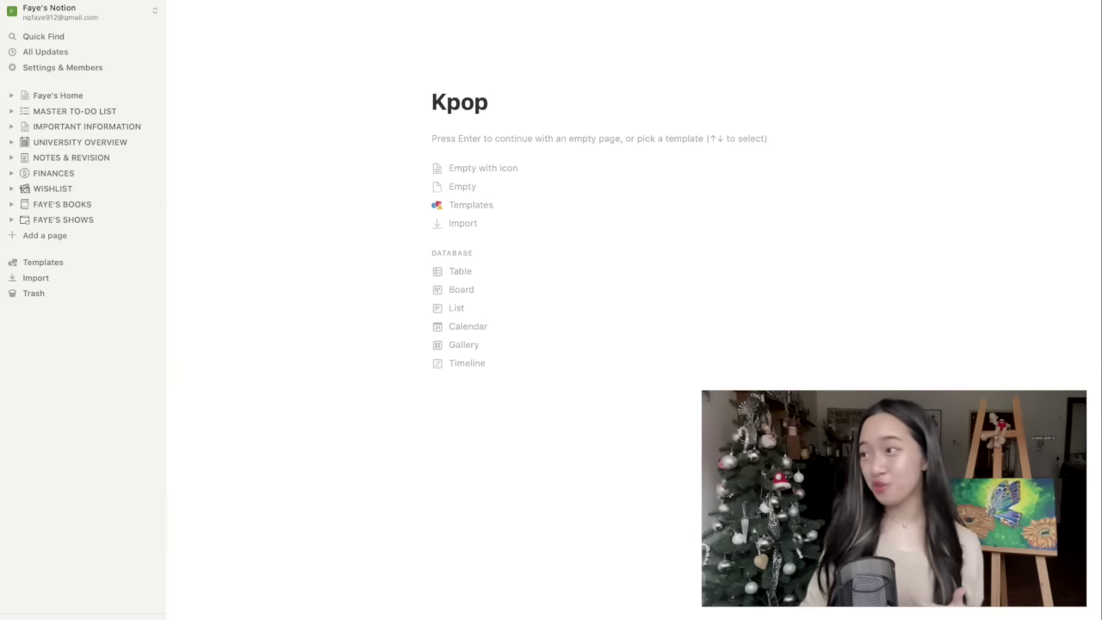
# - Turn on small text and full width for the Kpop page
pyautogui.click(1084, 13)
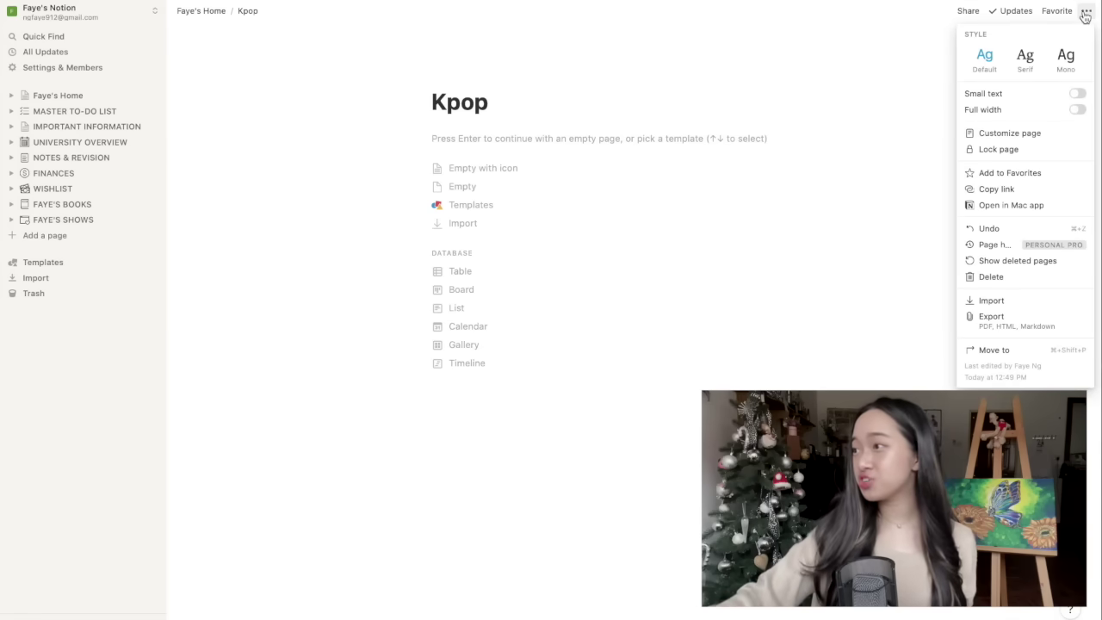
pyautogui.click(1077, 110)
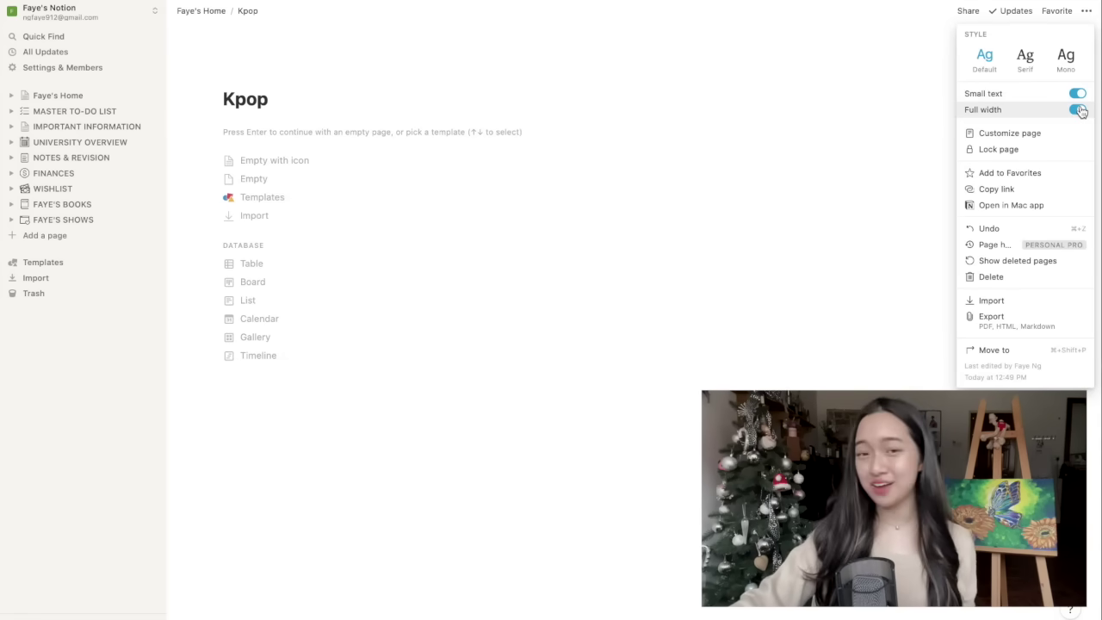
pyautogui.click(721, 52)
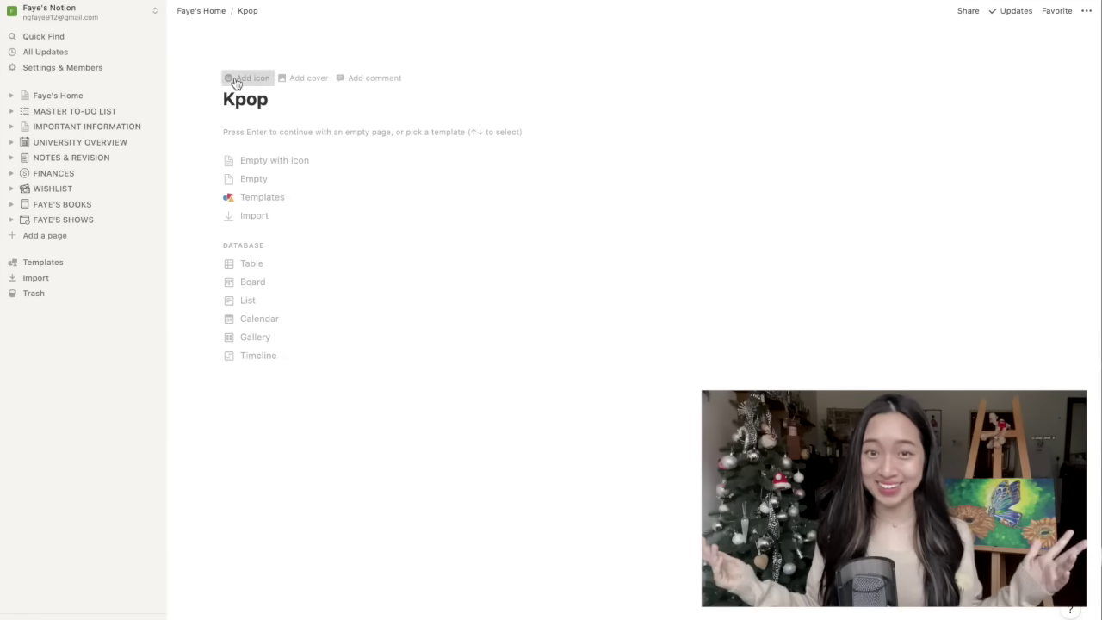